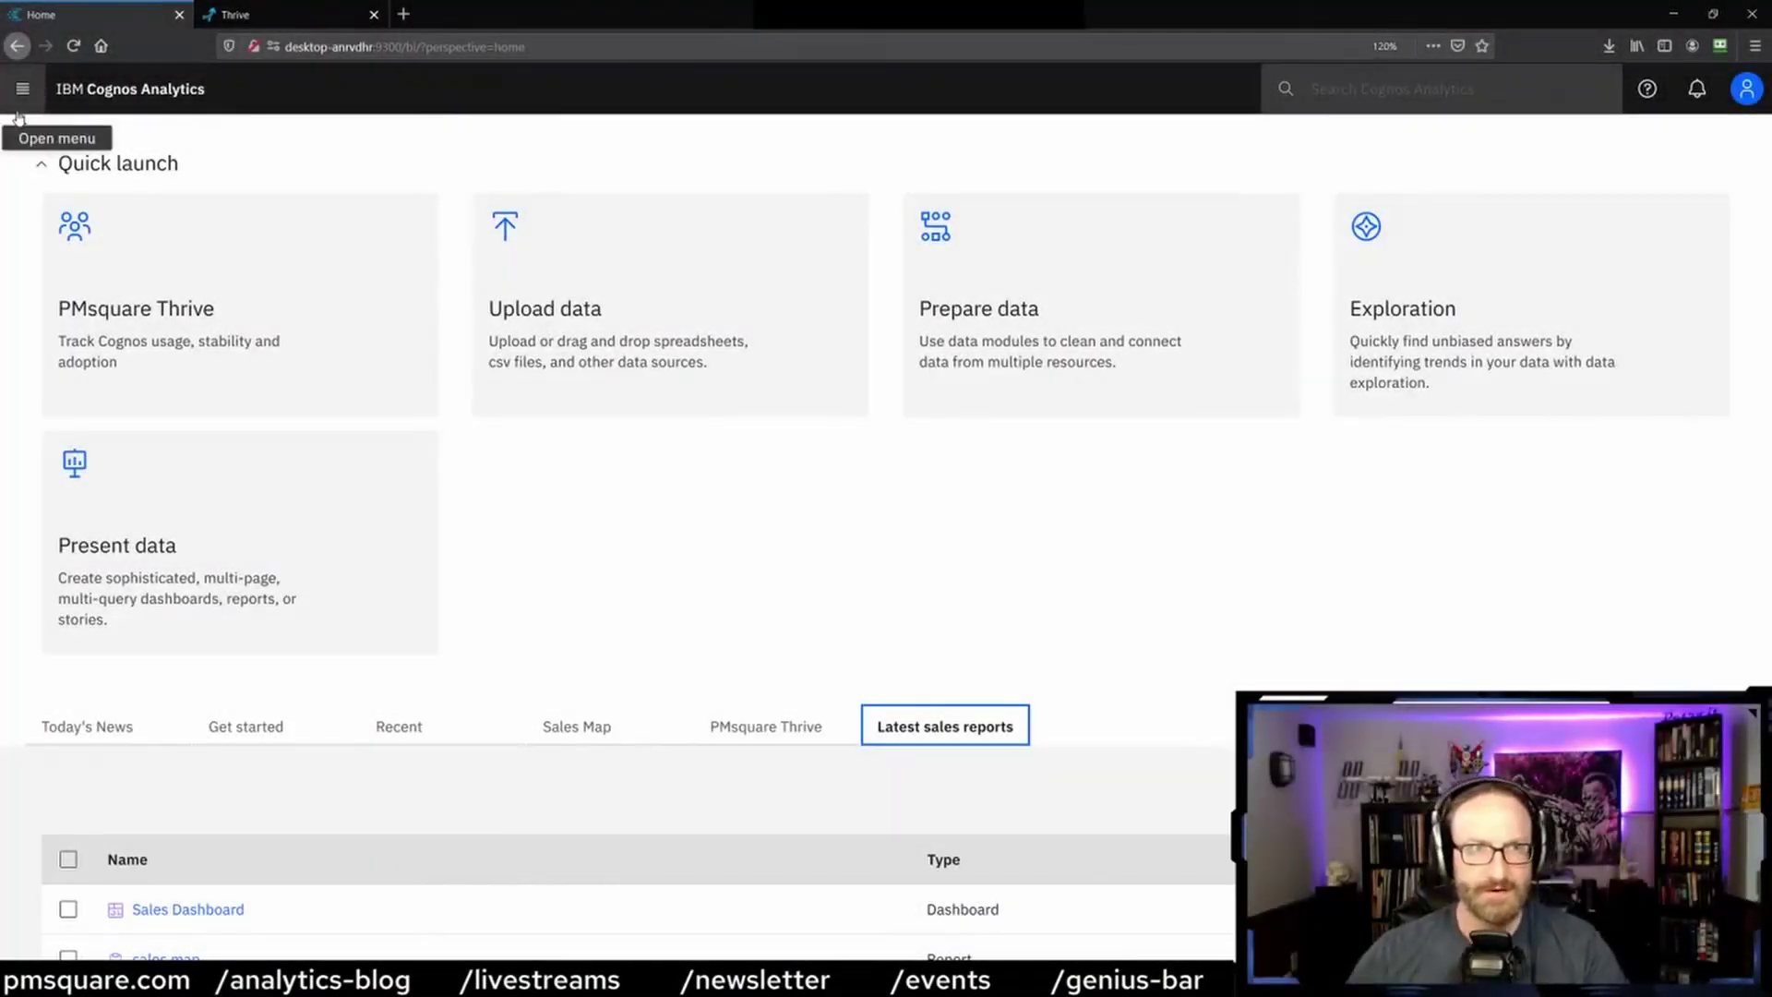
Step: Preview the New flyout's content types, then go to the Content page
{"action": "left_click", "coordinate": [22, 89]}
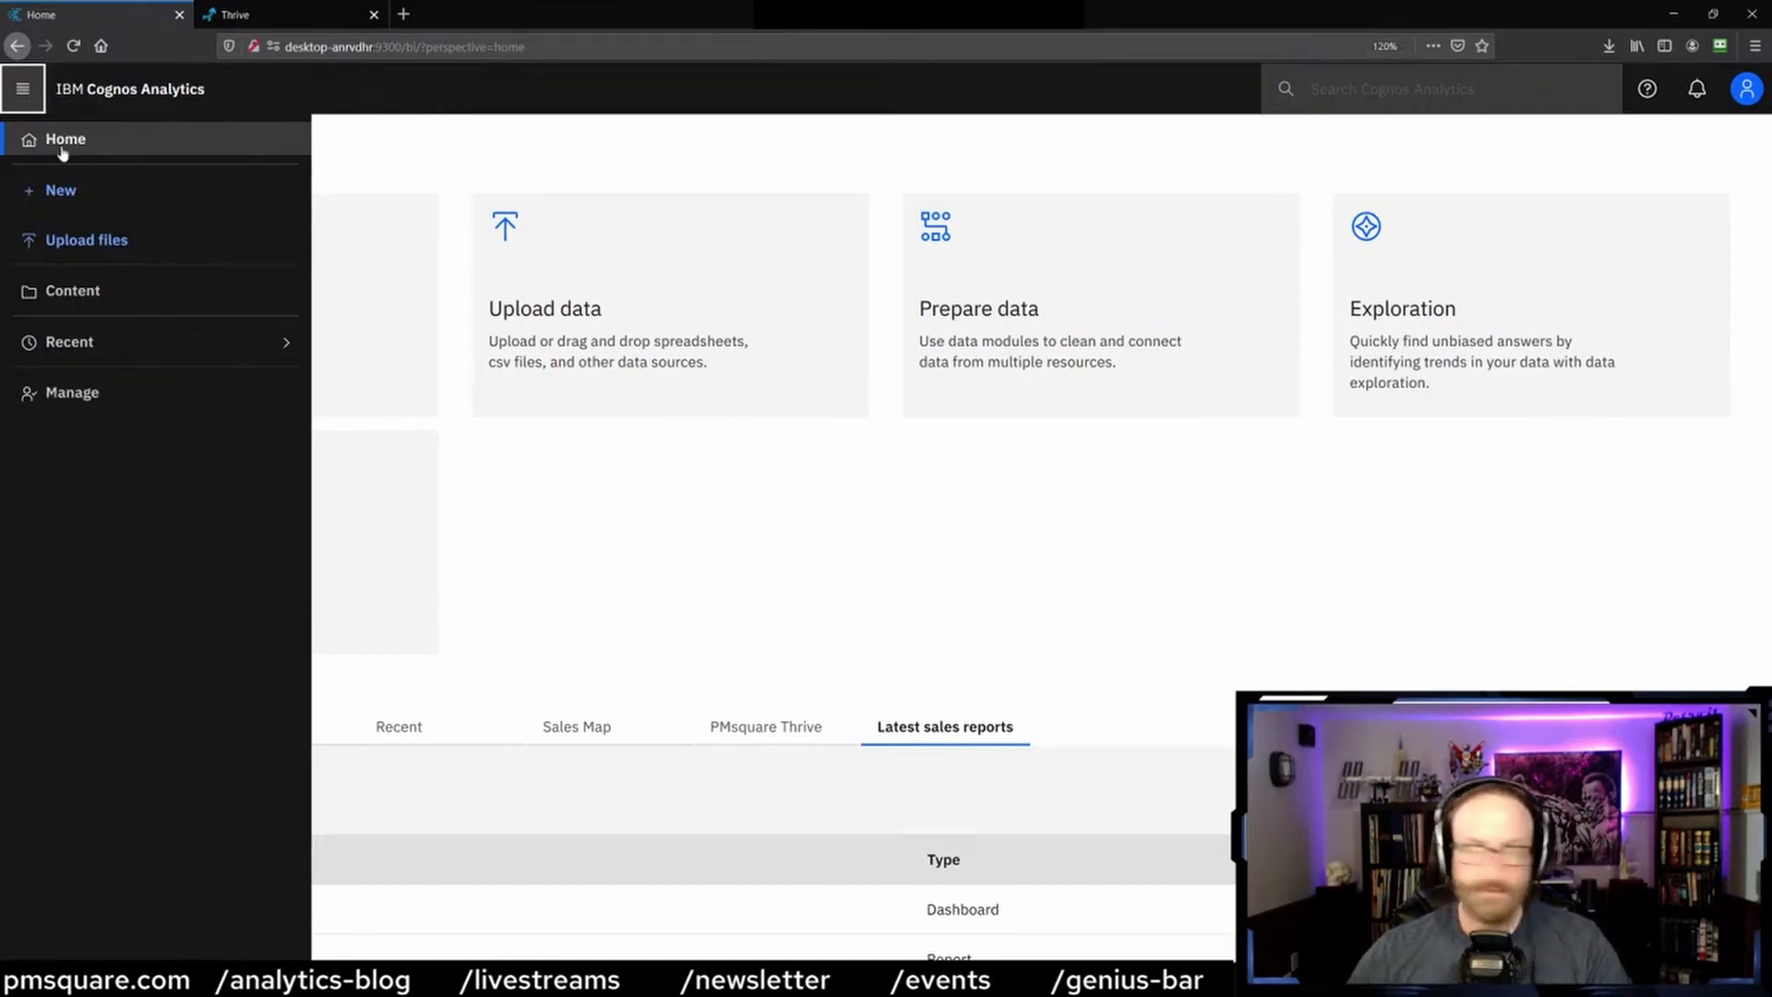
{"action": "left_click", "coordinate": [65, 193]}
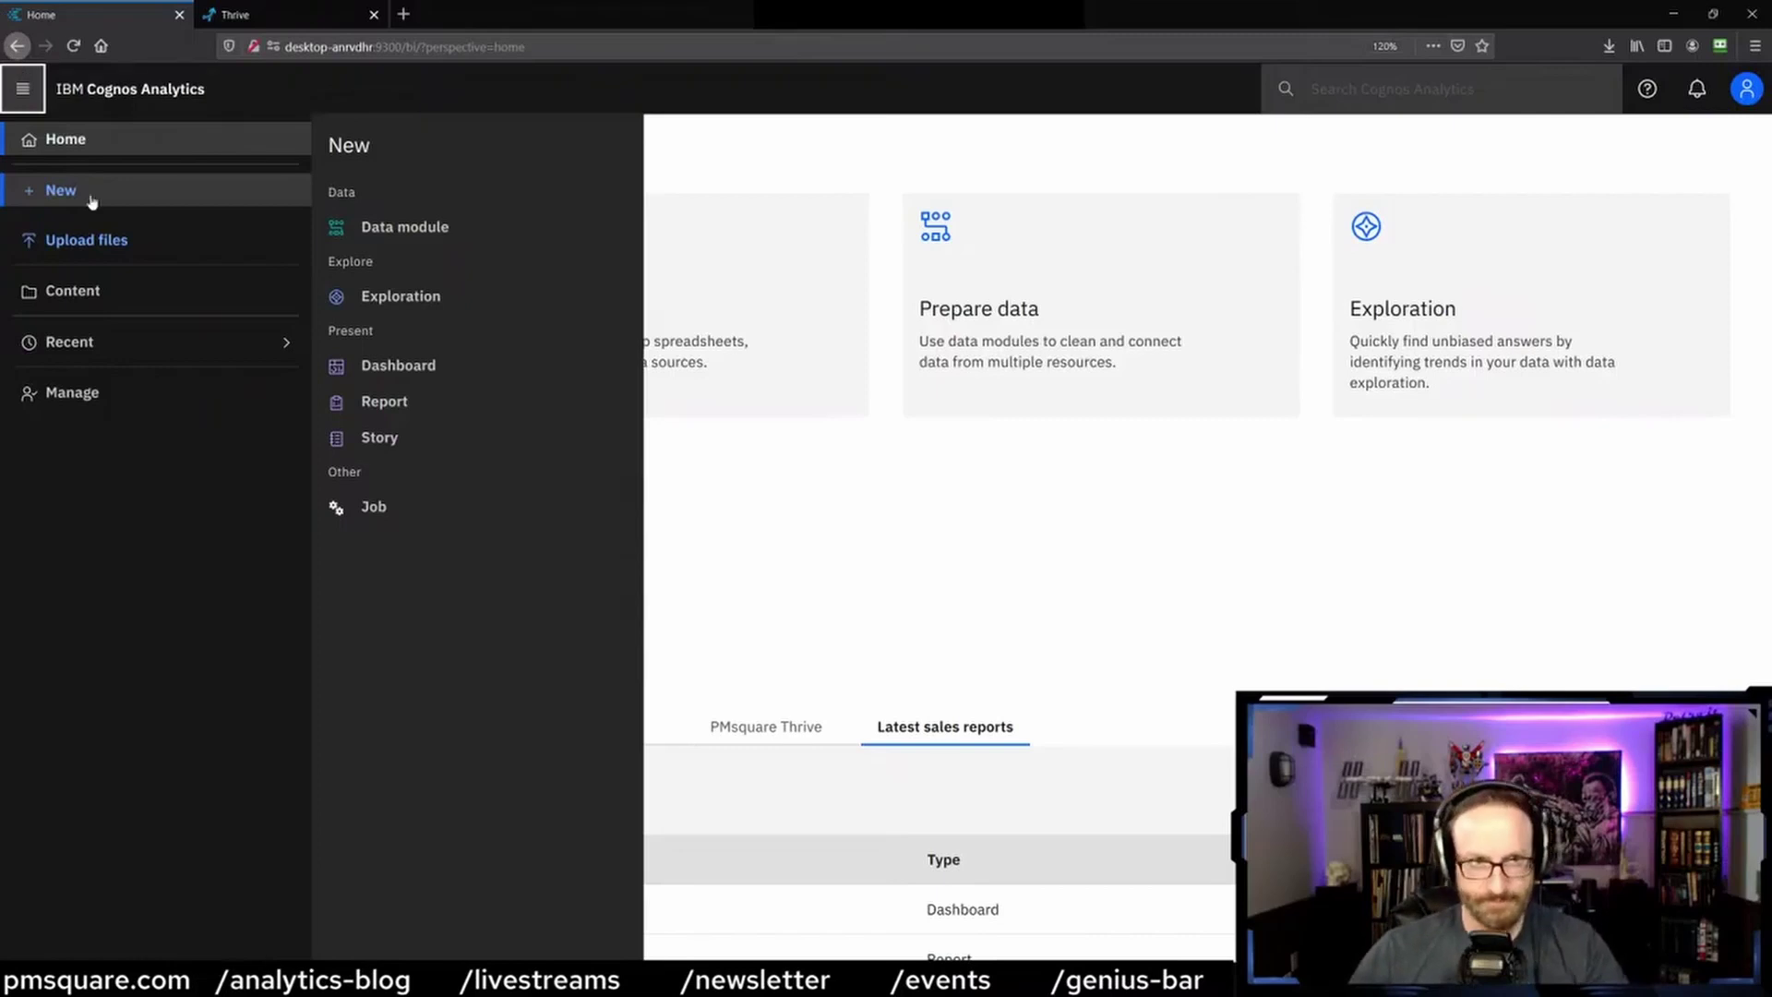
{"action": "left_click", "coordinate": [68, 305]}
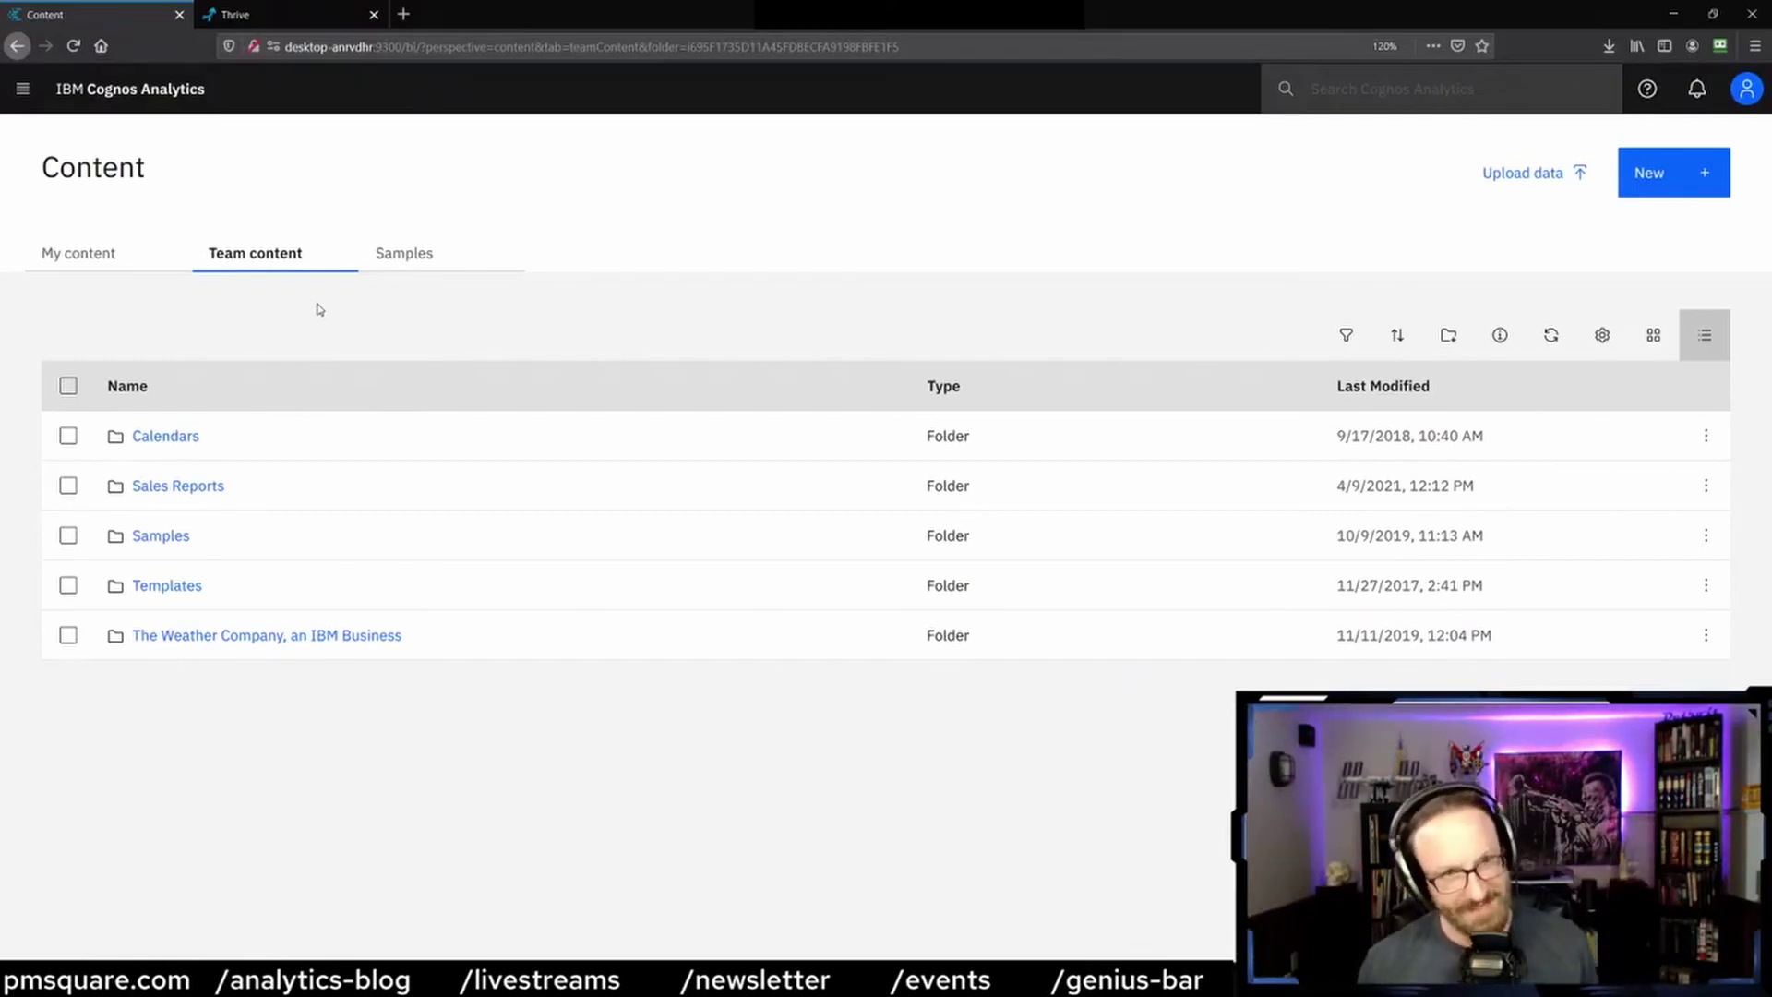
Step: Switch the Content page to the My content tab
{"action": "left_click", "coordinate": [74, 251]}
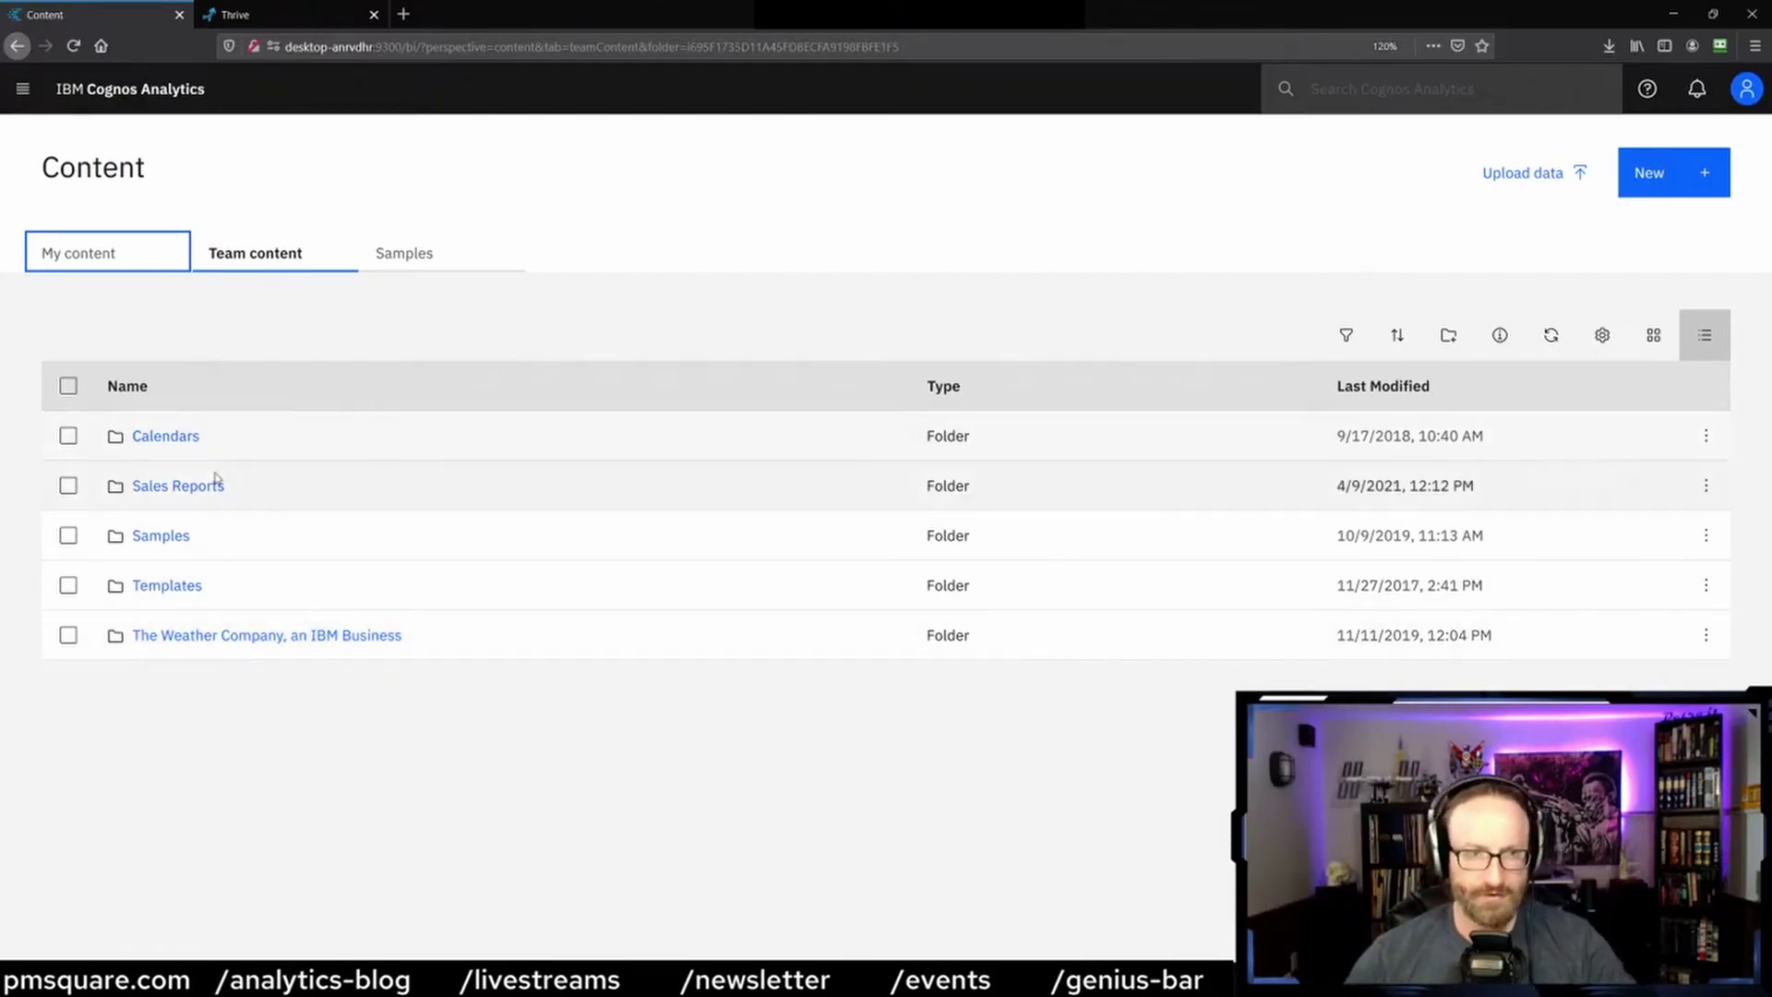
Step: Browse Samples > By feature > Core > Data, then return to the Team content root
{"action": "left_click", "coordinate": [174, 533]}
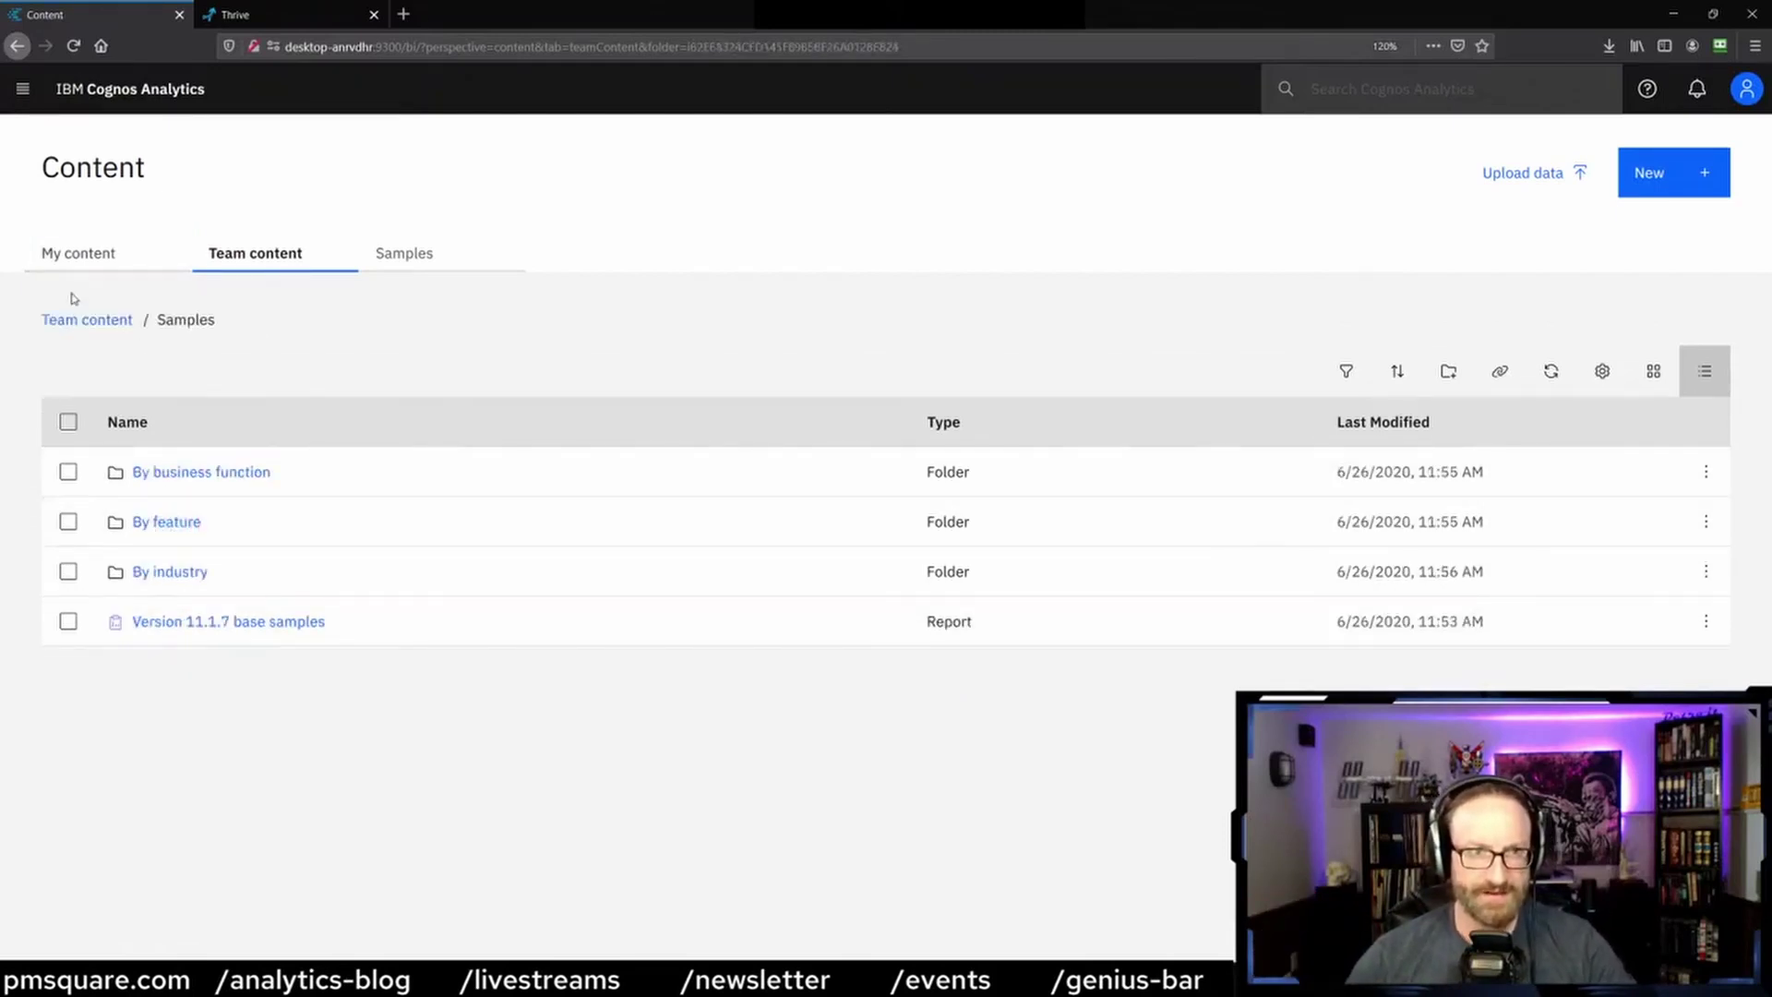
{"action": "left_click", "coordinate": [177, 523]}
{"action": "left_click", "coordinate": [152, 473]}
{"action": "left_click", "coordinate": [159, 526]}
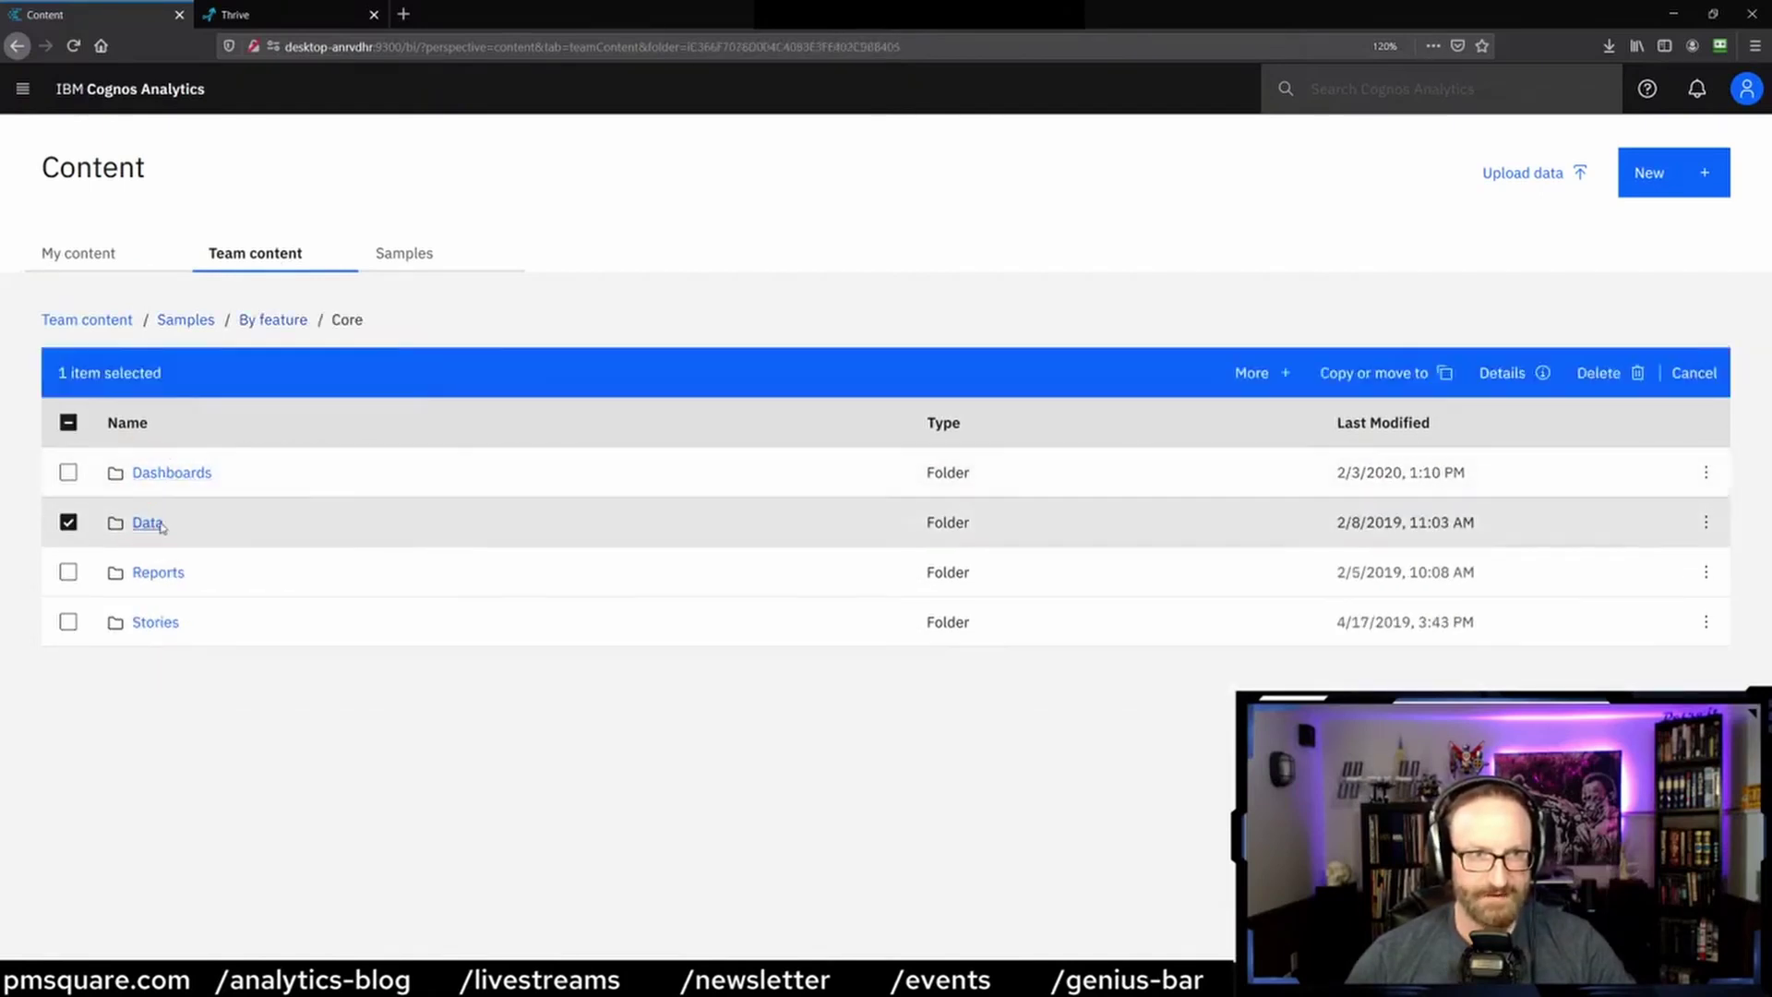
{"action": "left_click", "coordinate": [157, 526]}
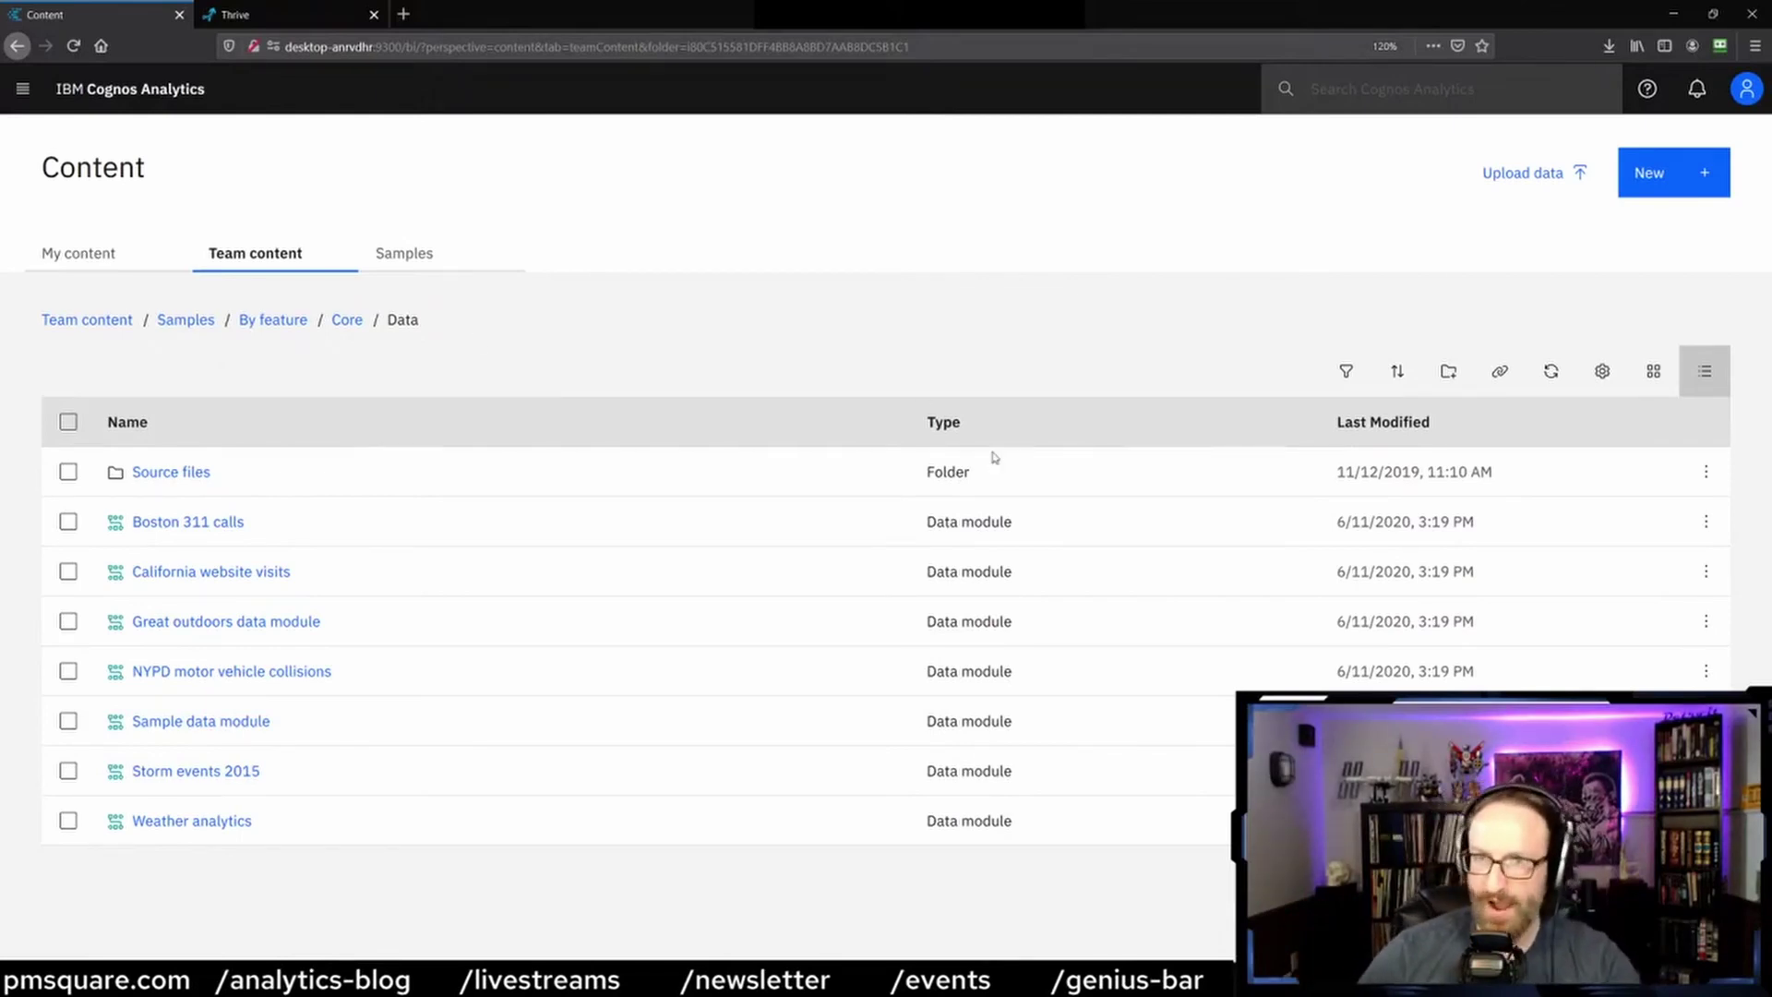
{"action": "left_click", "coordinate": [102, 322]}
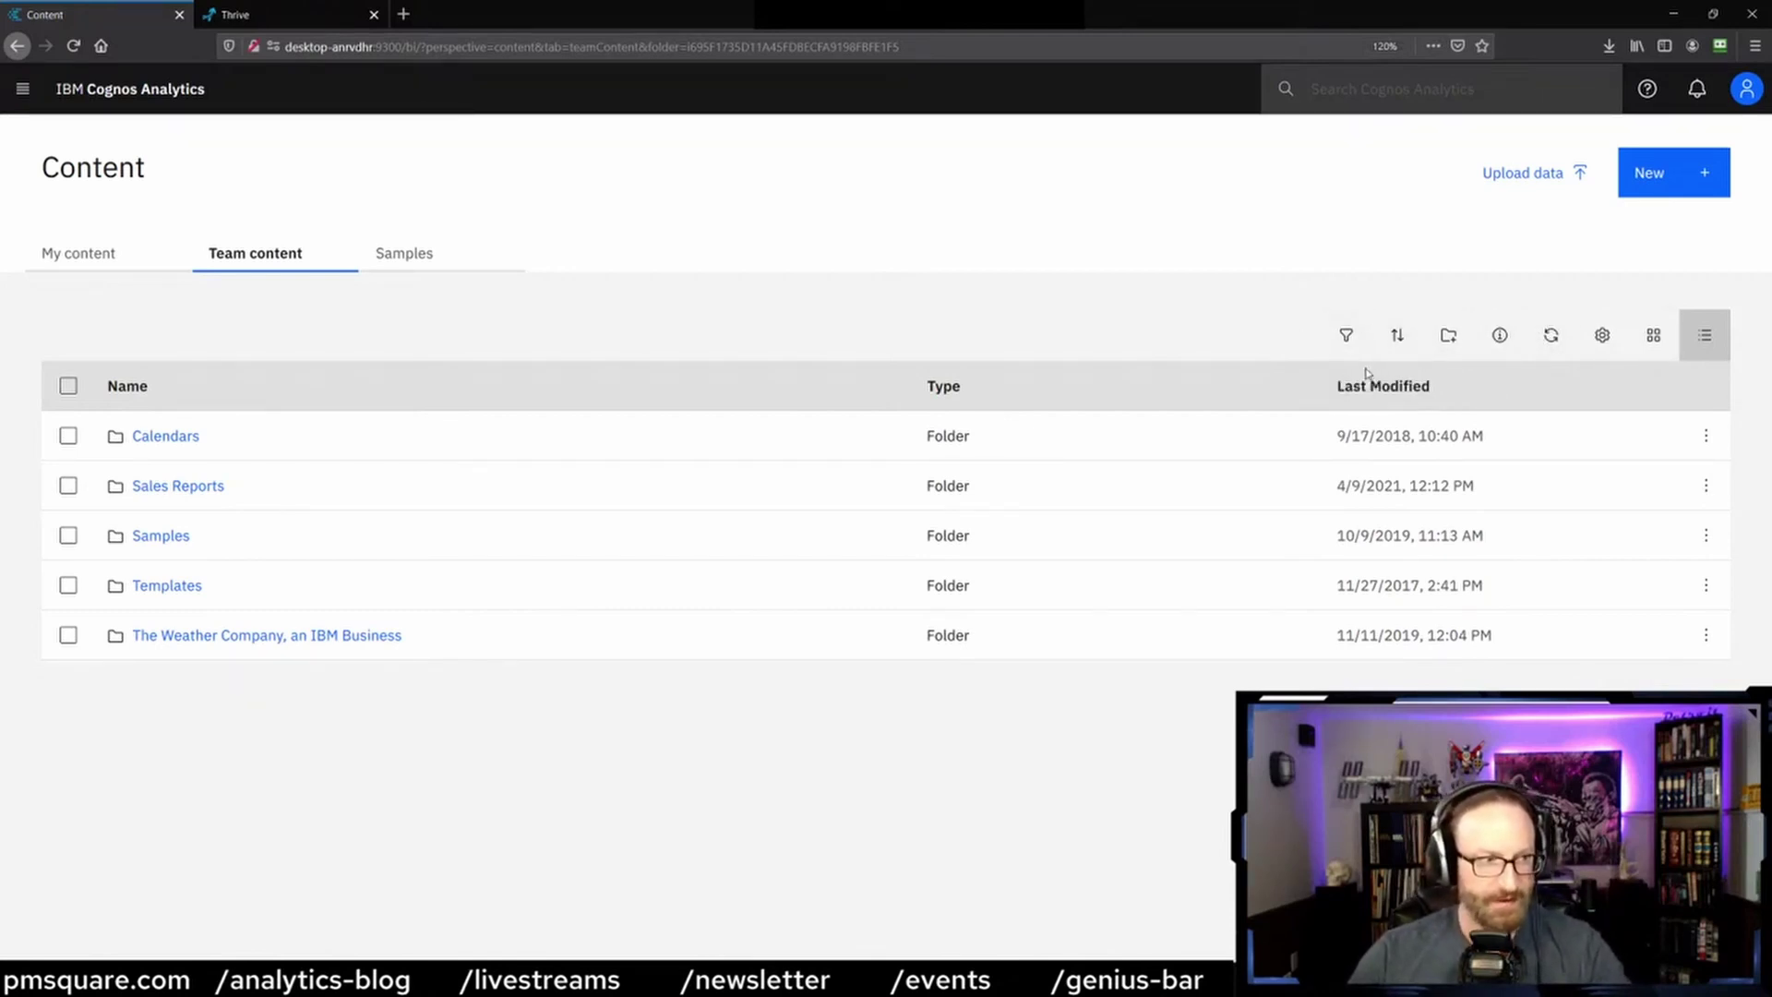
Step: Switch the Team content listing to Tiles view
{"action": "left_click", "coordinate": [1662, 344]}
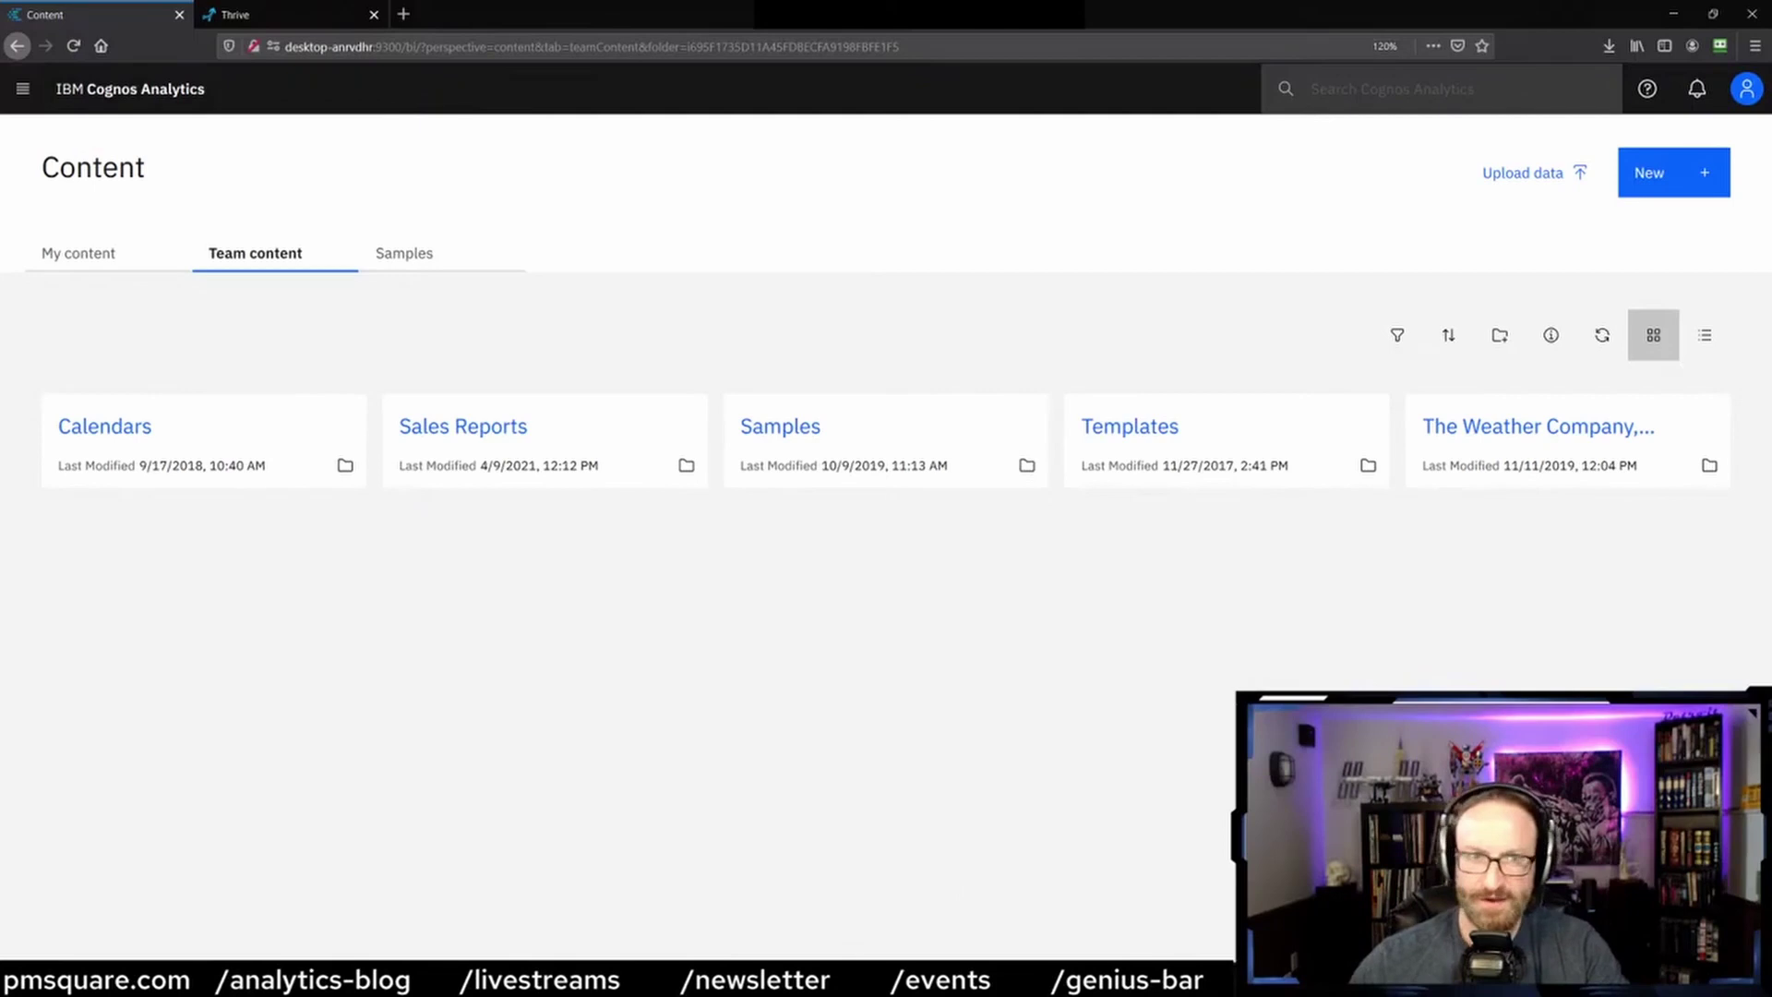
Step: Sort the Team content tiles by name in descending order
{"action": "left_click", "coordinate": [1448, 335]}
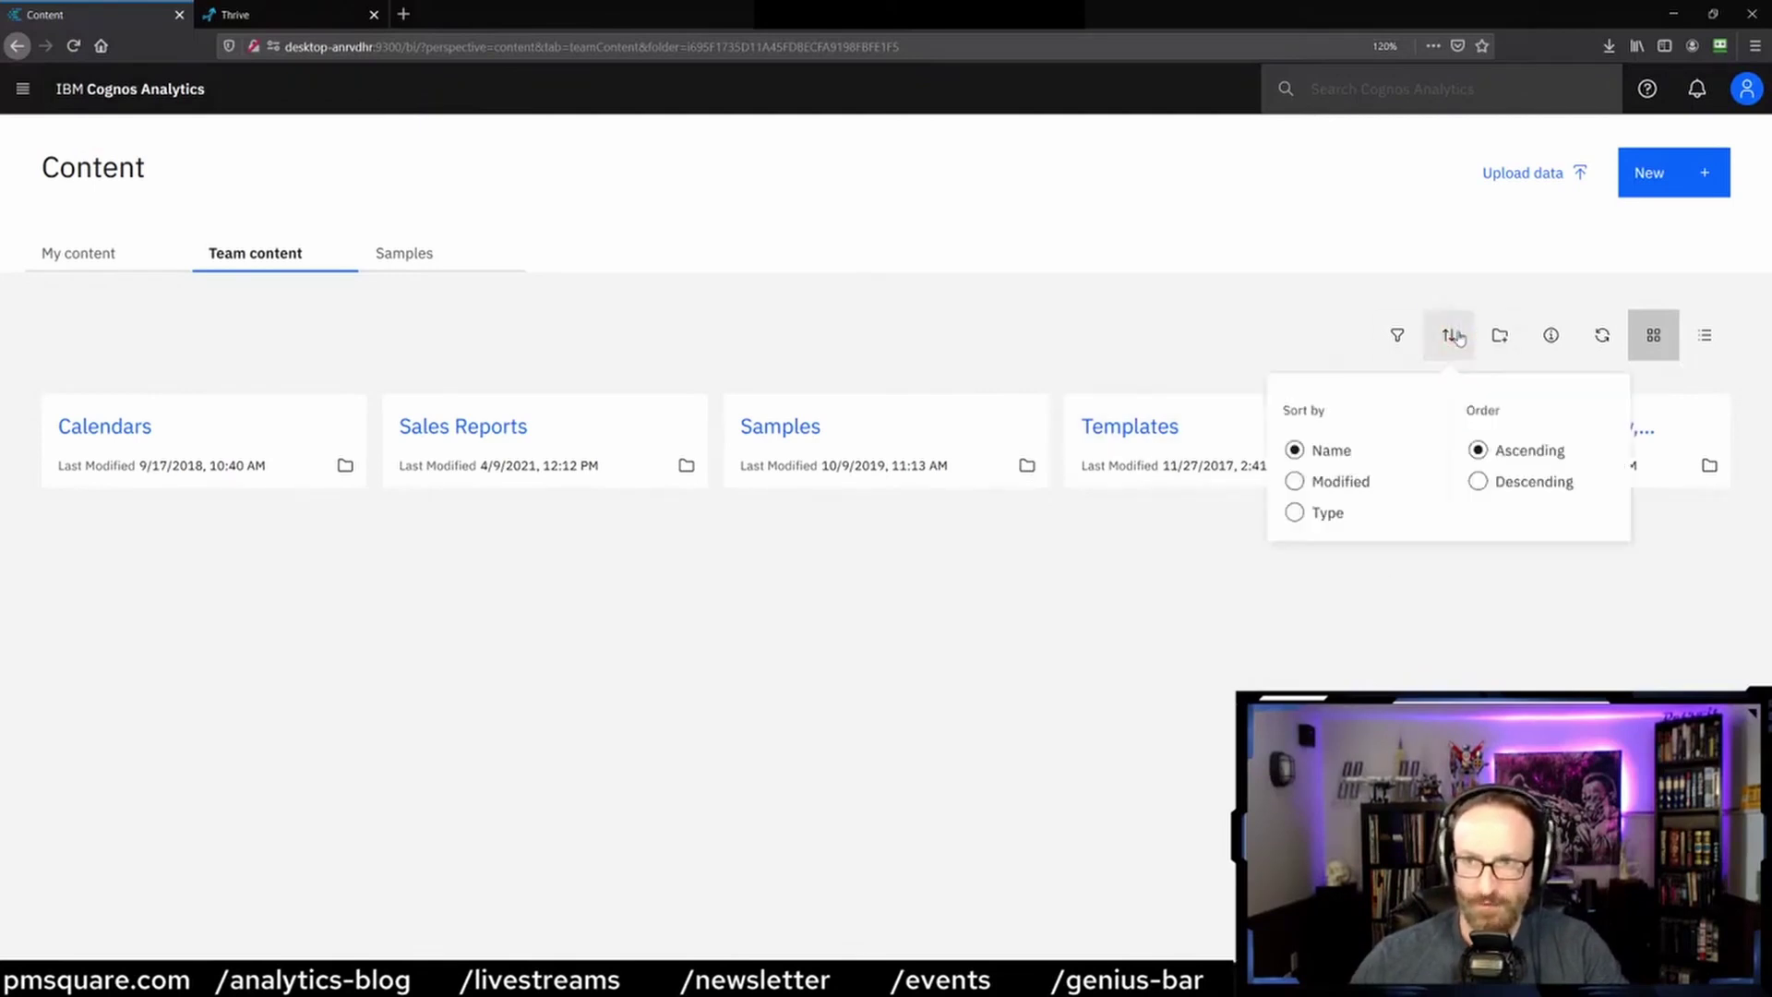
{"action": "left_click", "coordinate": [1473, 480]}
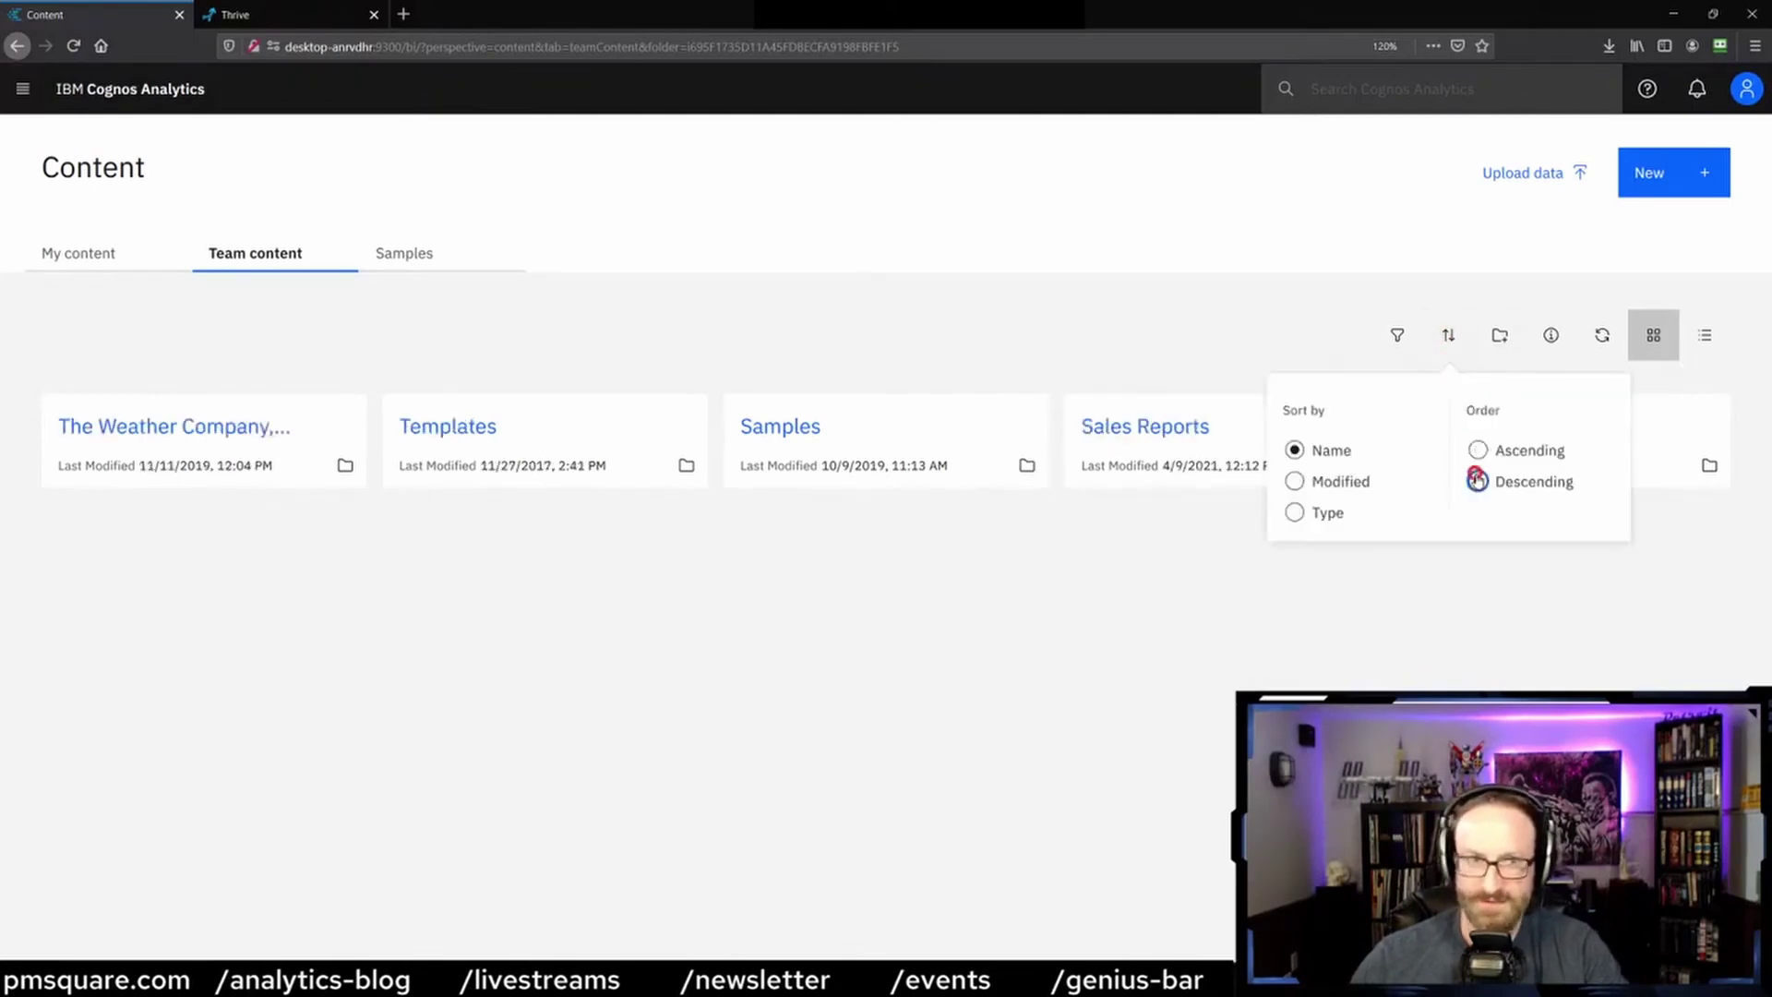
{"action": "left_click", "coordinate": [763, 631]}
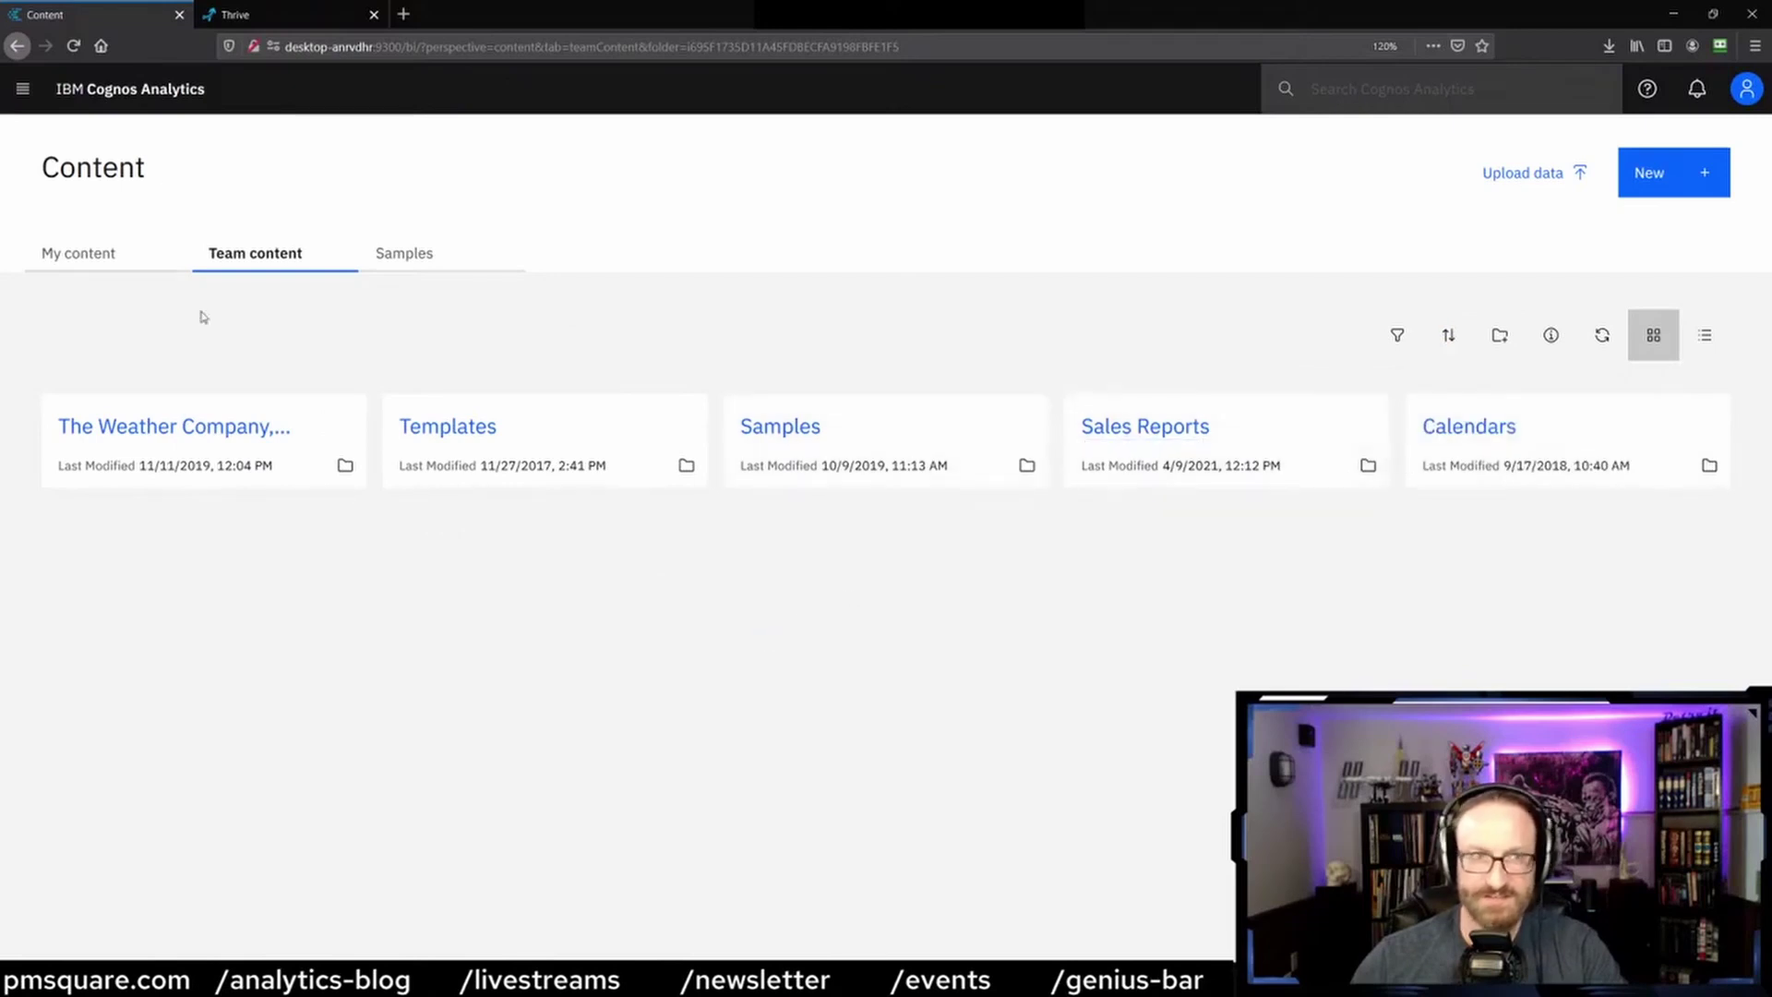
Step: Visit the Home page, then return to the Content page
{"action": "left_click", "coordinate": [21, 93]}
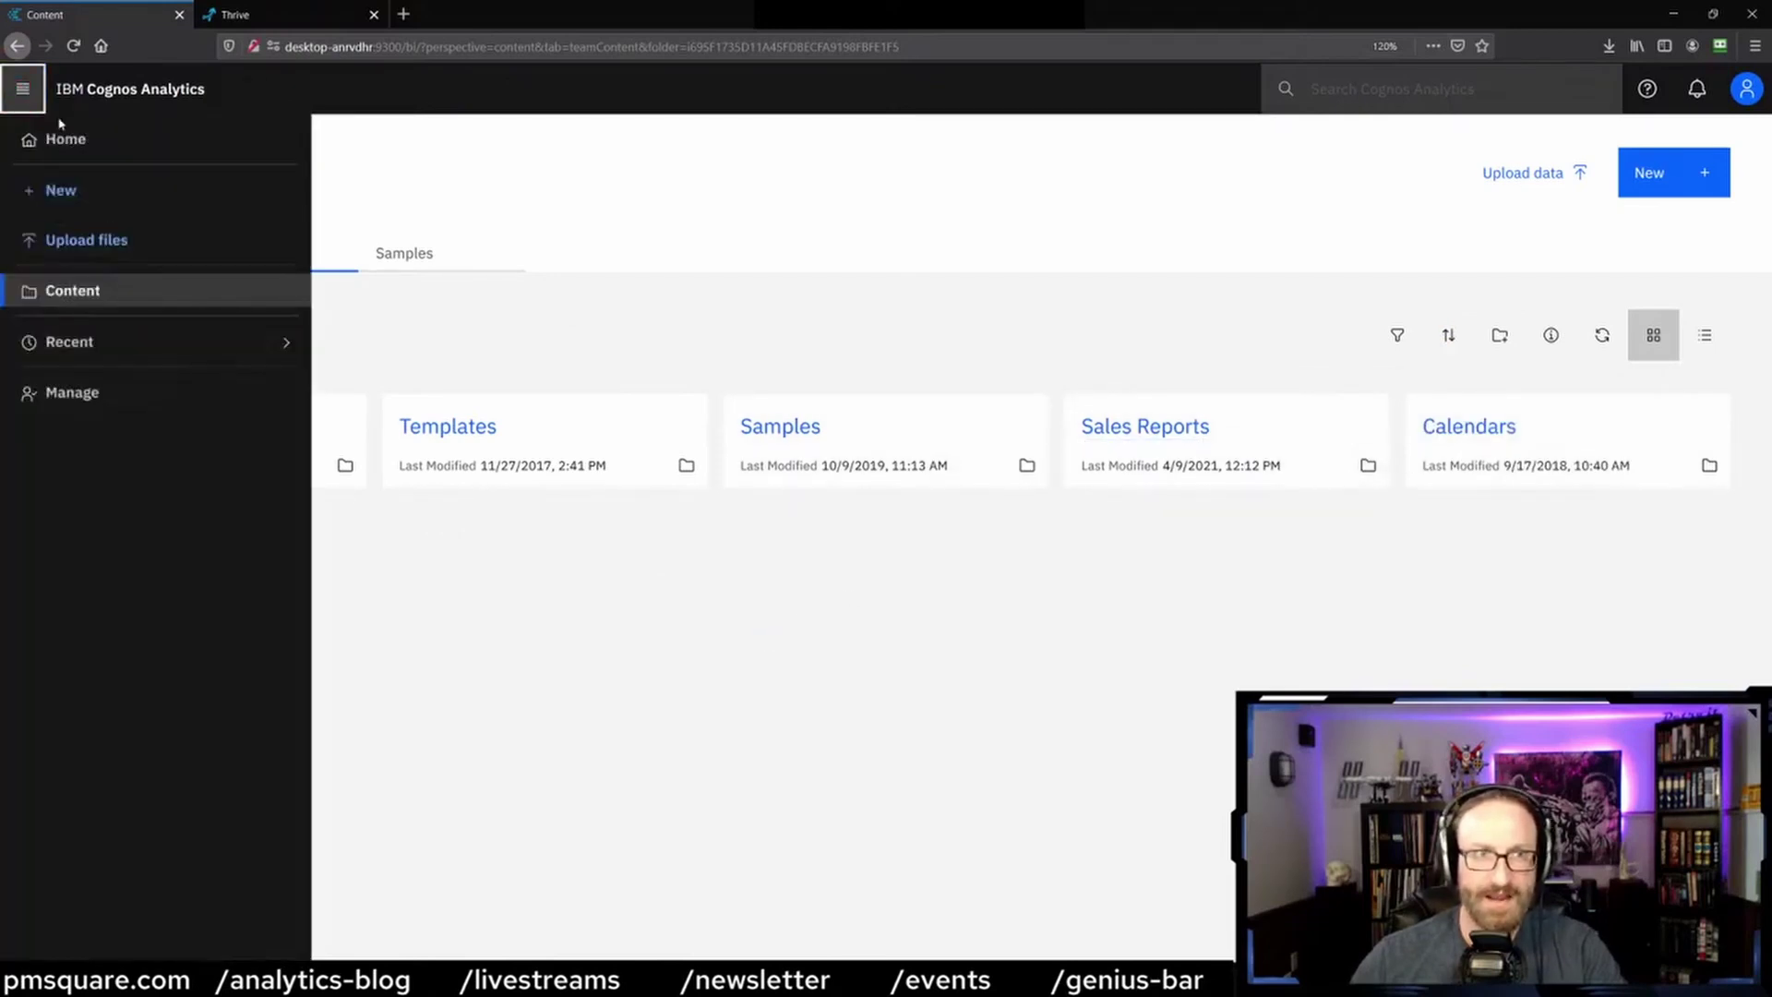
{"action": "left_click", "coordinate": [81, 150]}
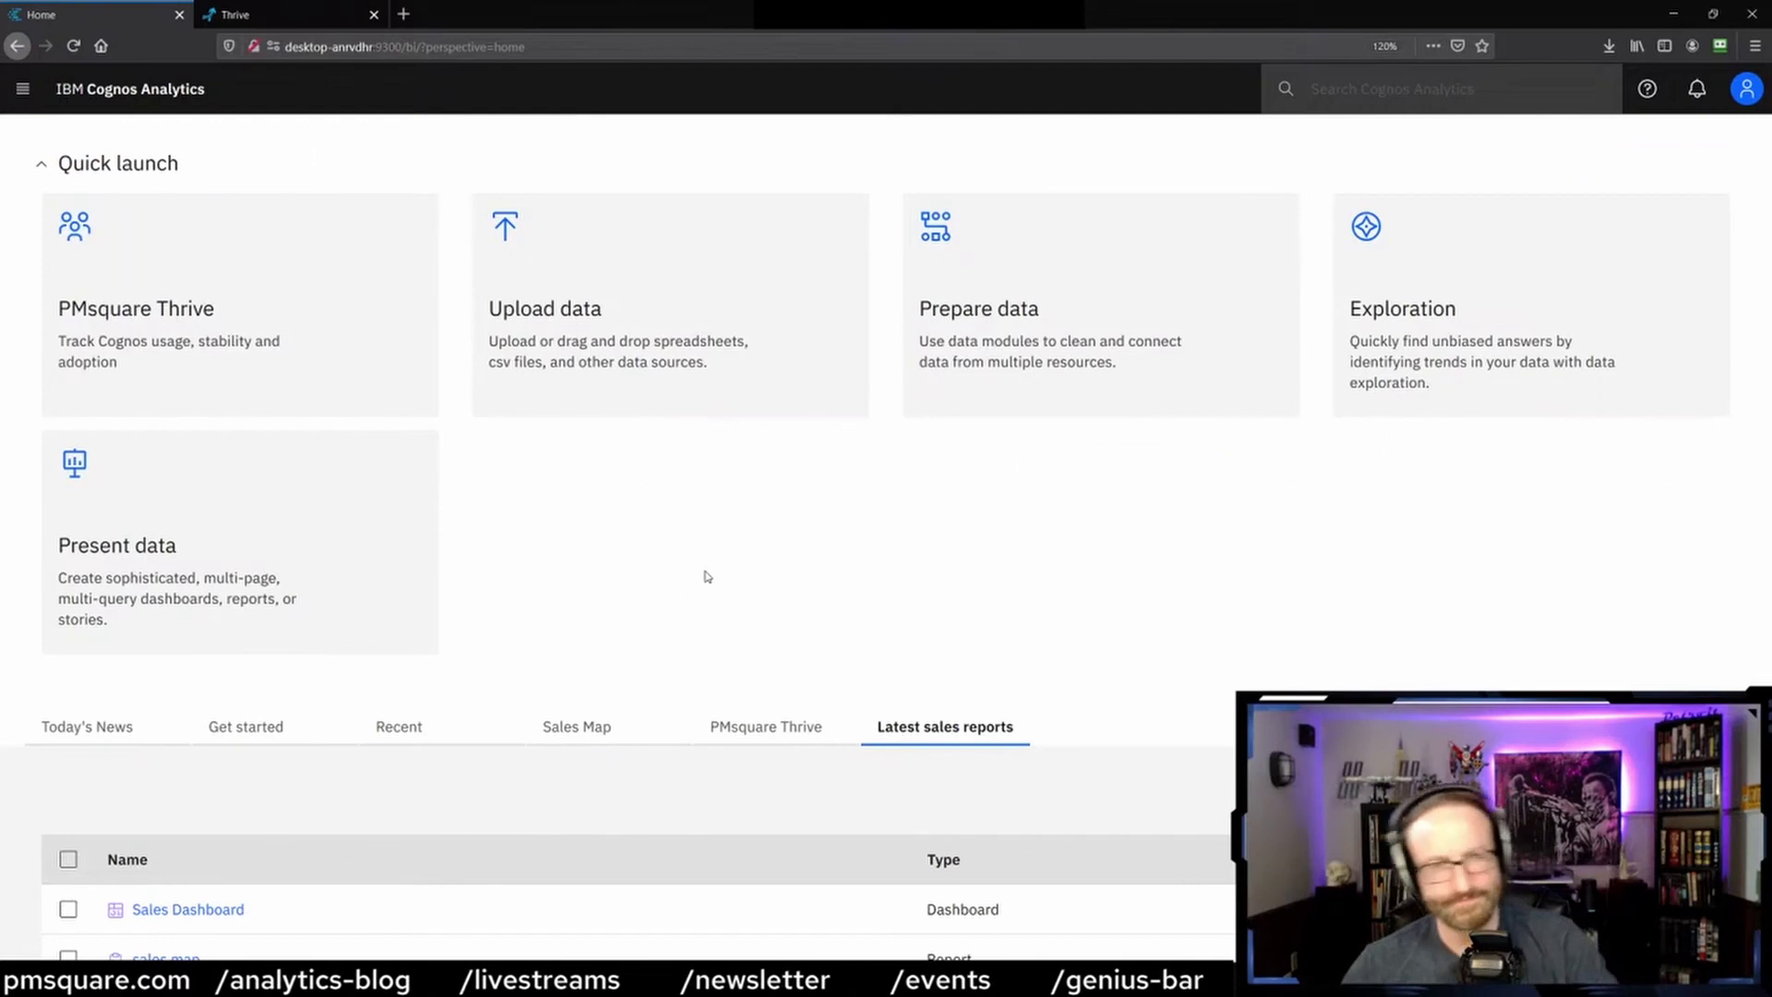
{"action": "left_click", "coordinate": [22, 89]}
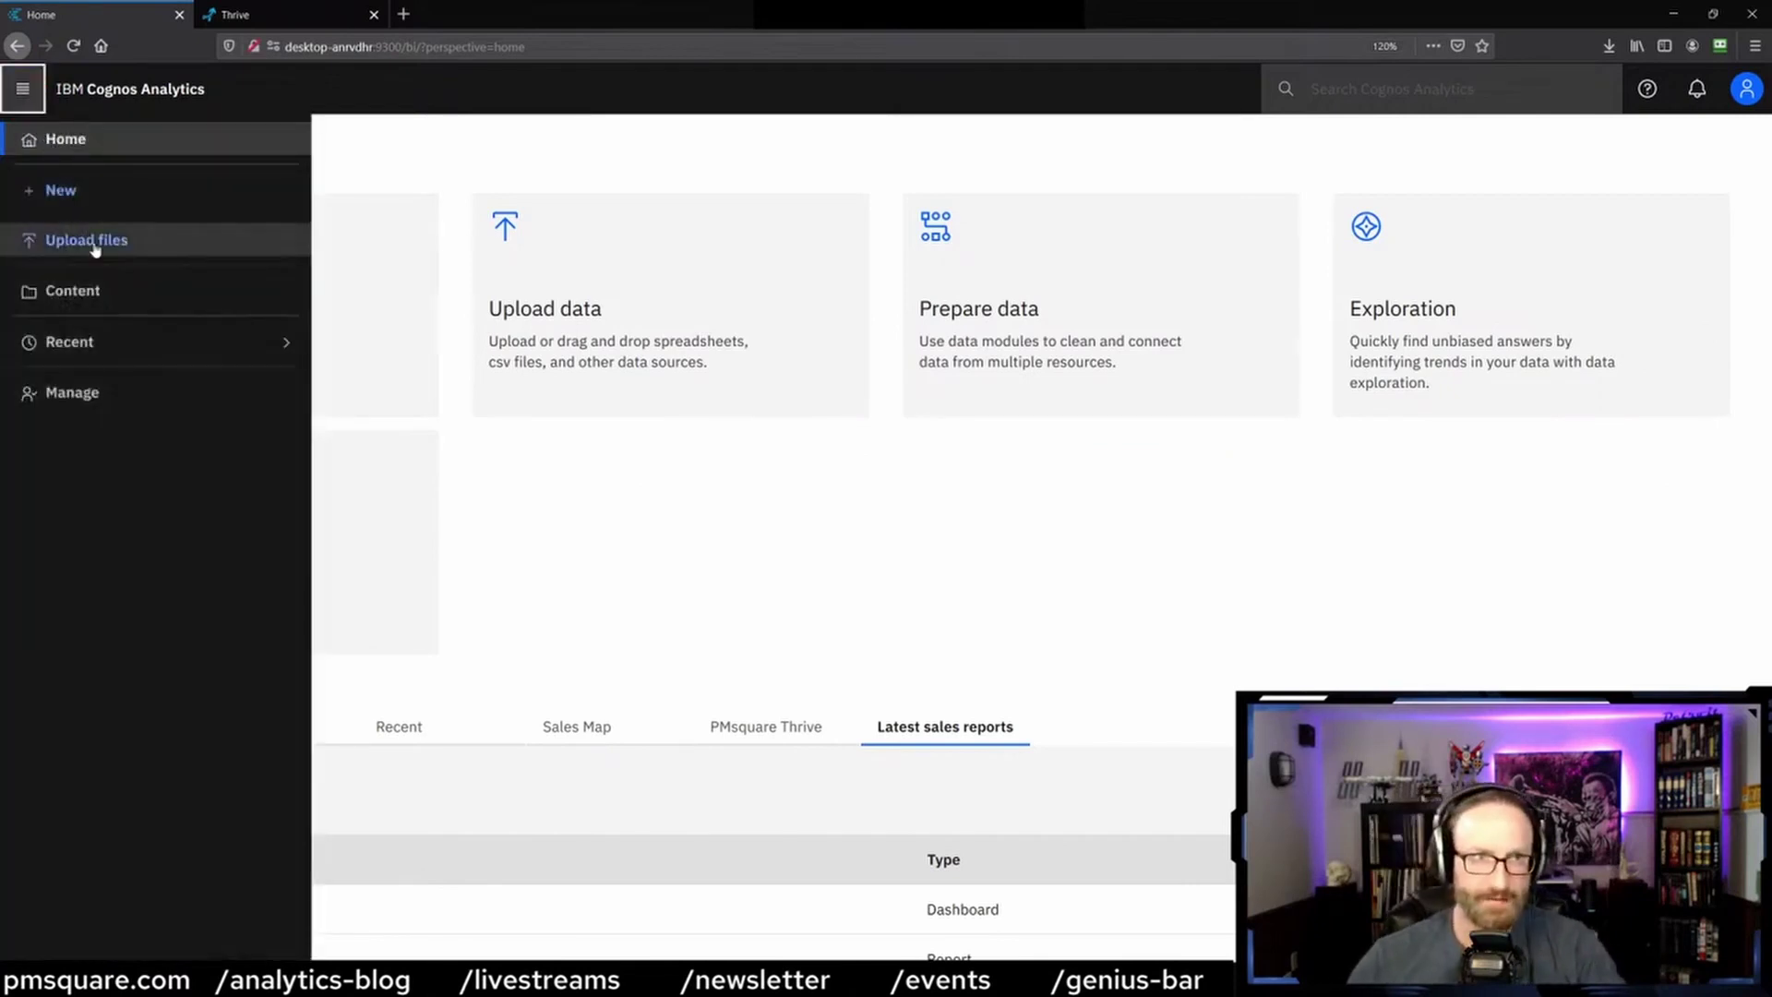
{"action": "left_click", "coordinate": [79, 290]}
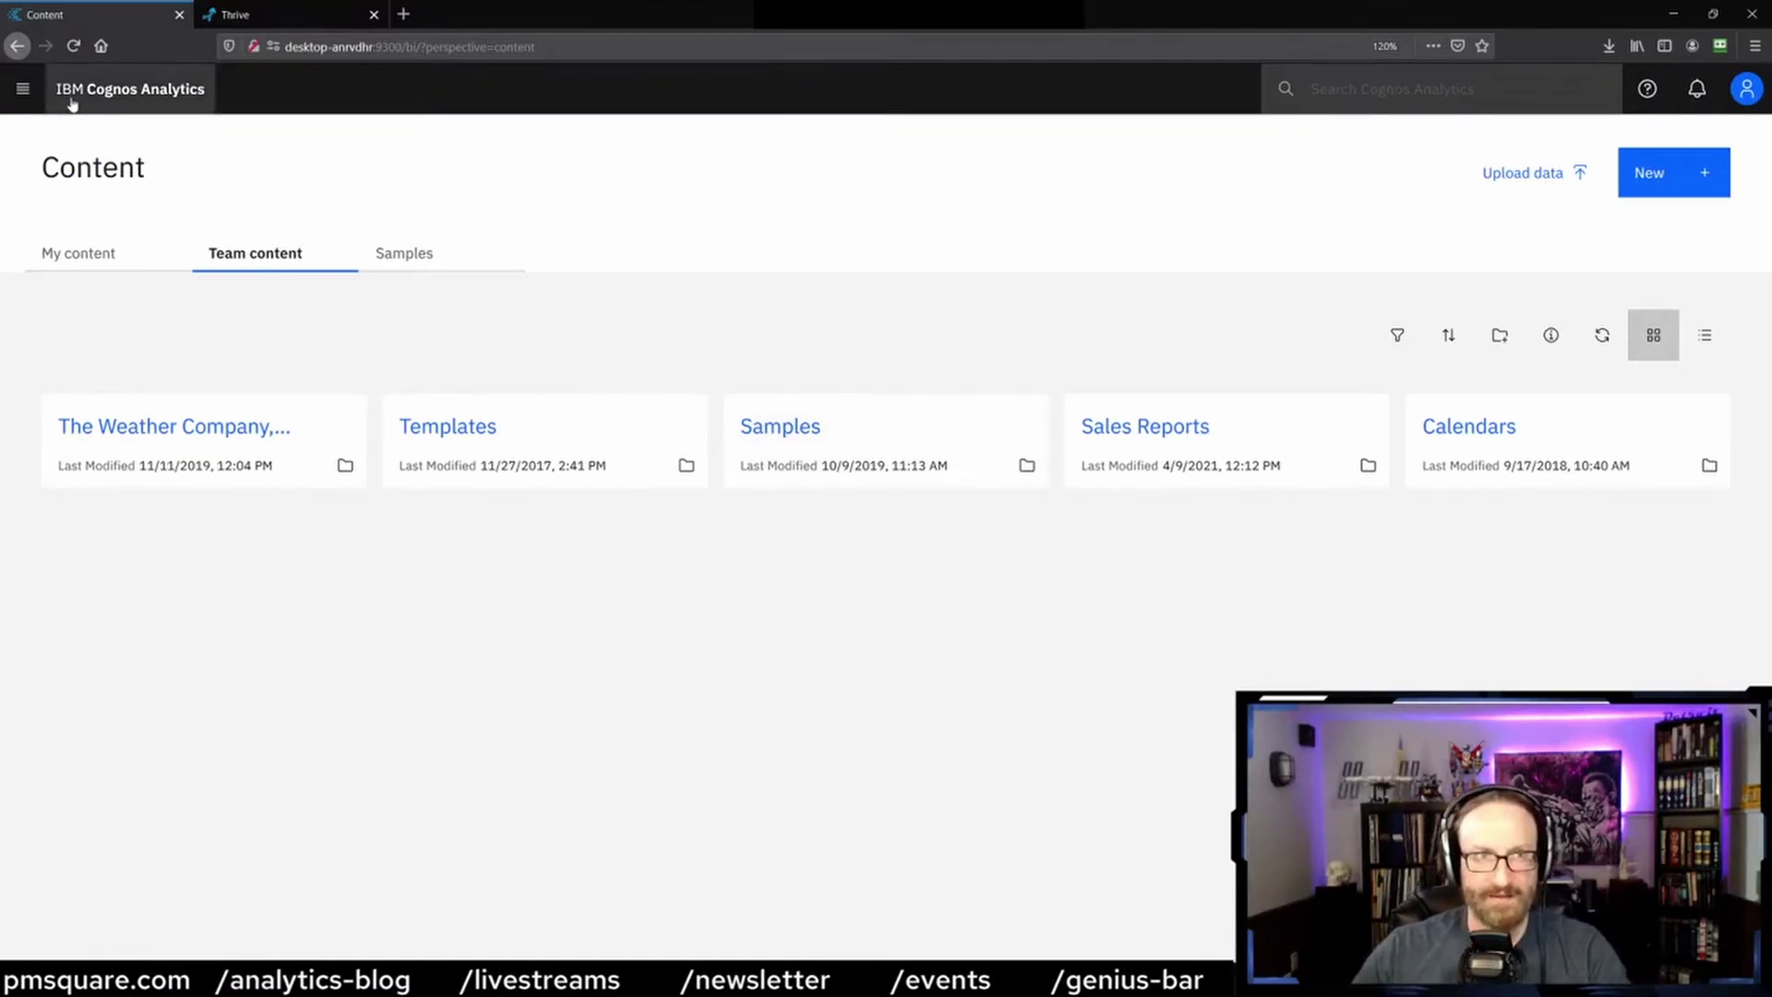
{"action": "left_click", "coordinate": [22, 89]}
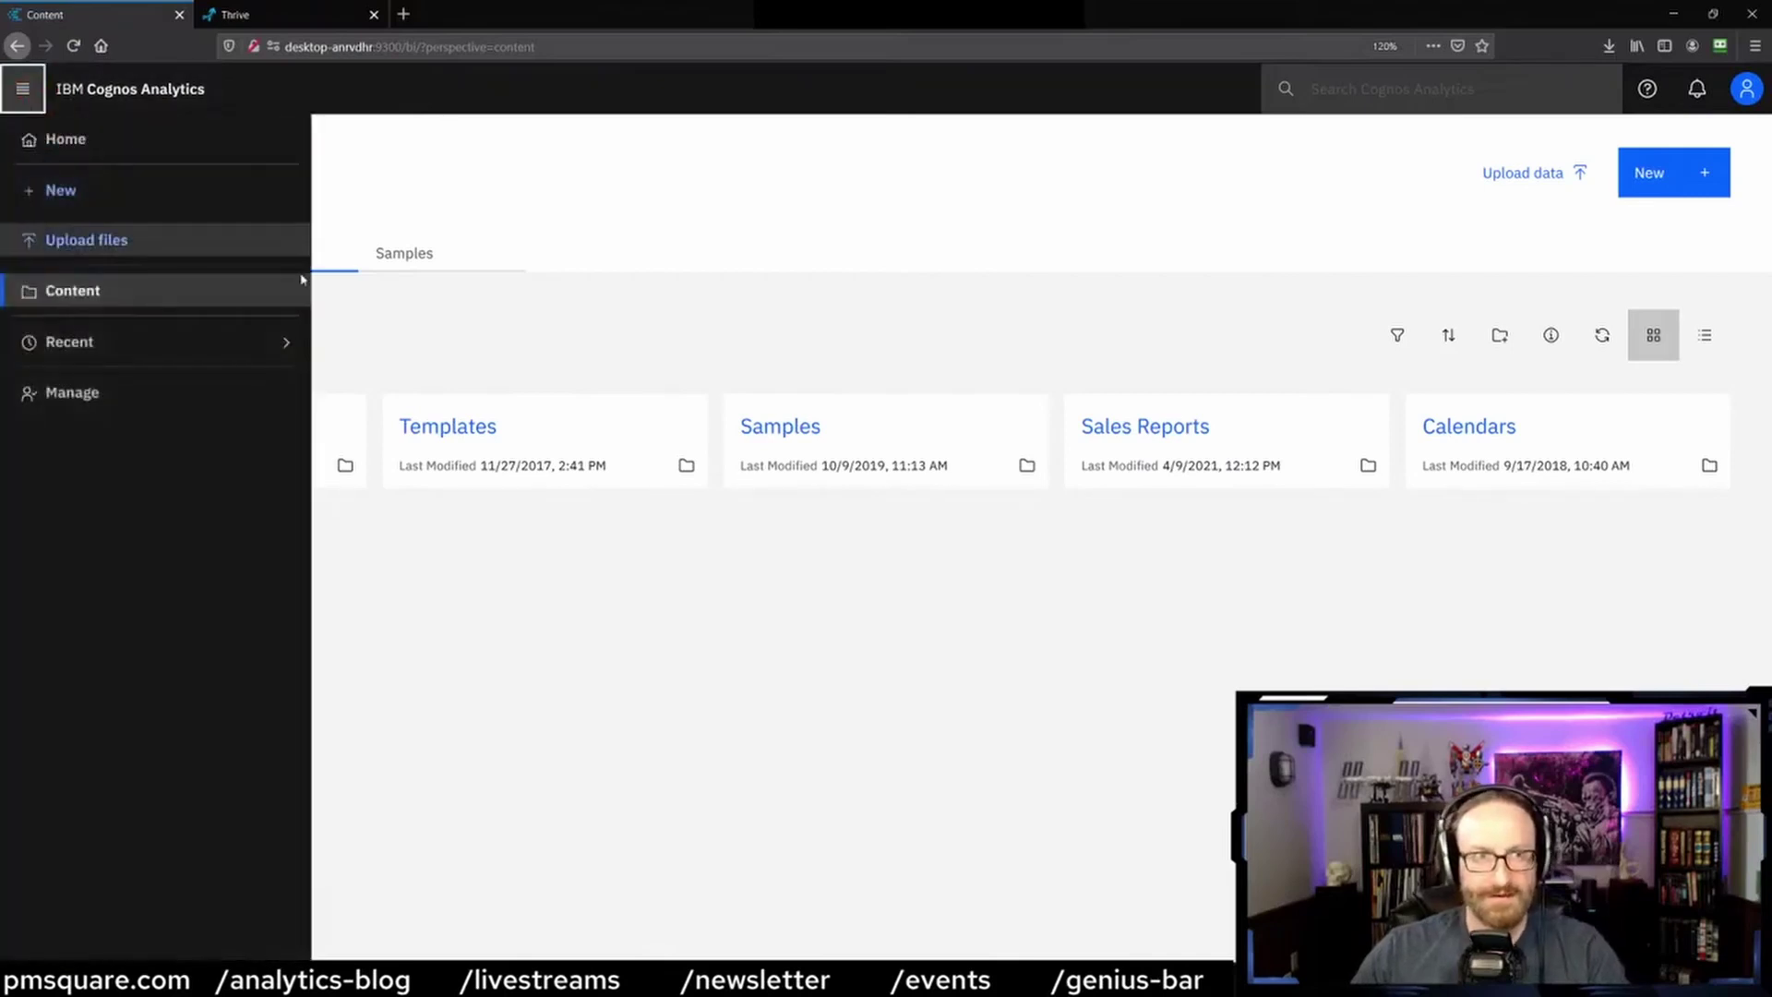
{"action": "left_click", "coordinate": [1276, 263]}
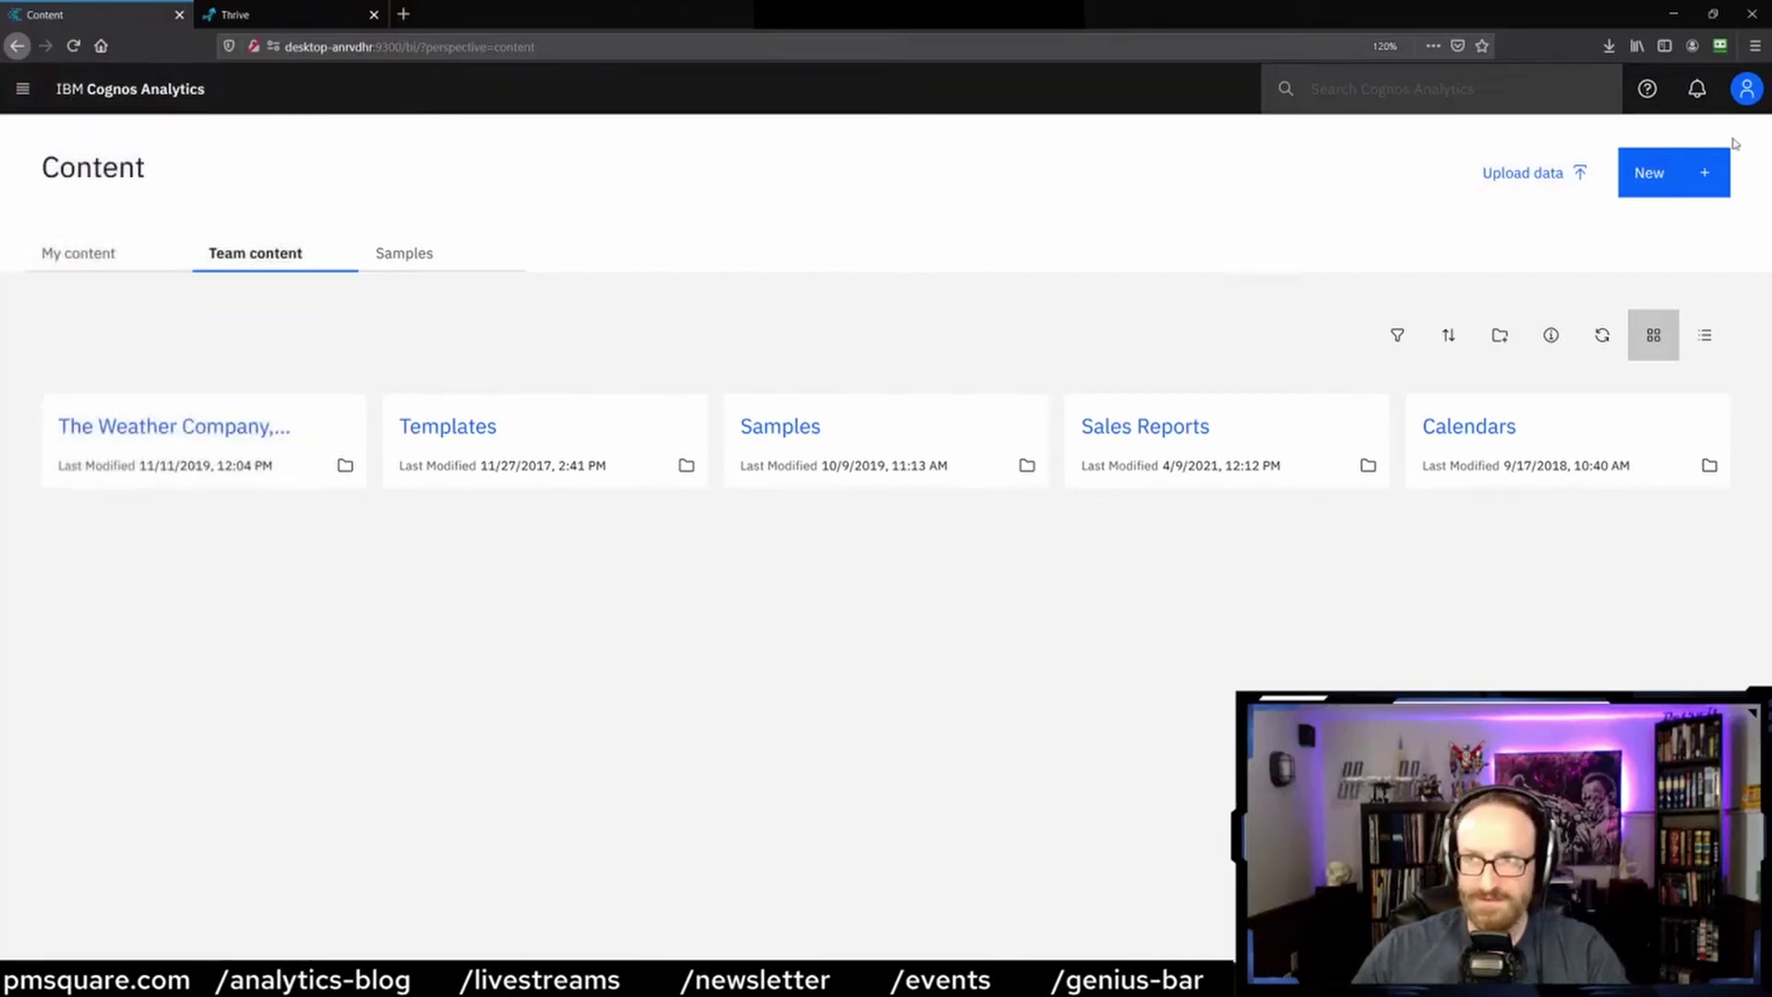
Step: Log out, sign back in with the saved credentials, and reopen the Content page
{"action": "left_click", "coordinate": [1746, 93]}
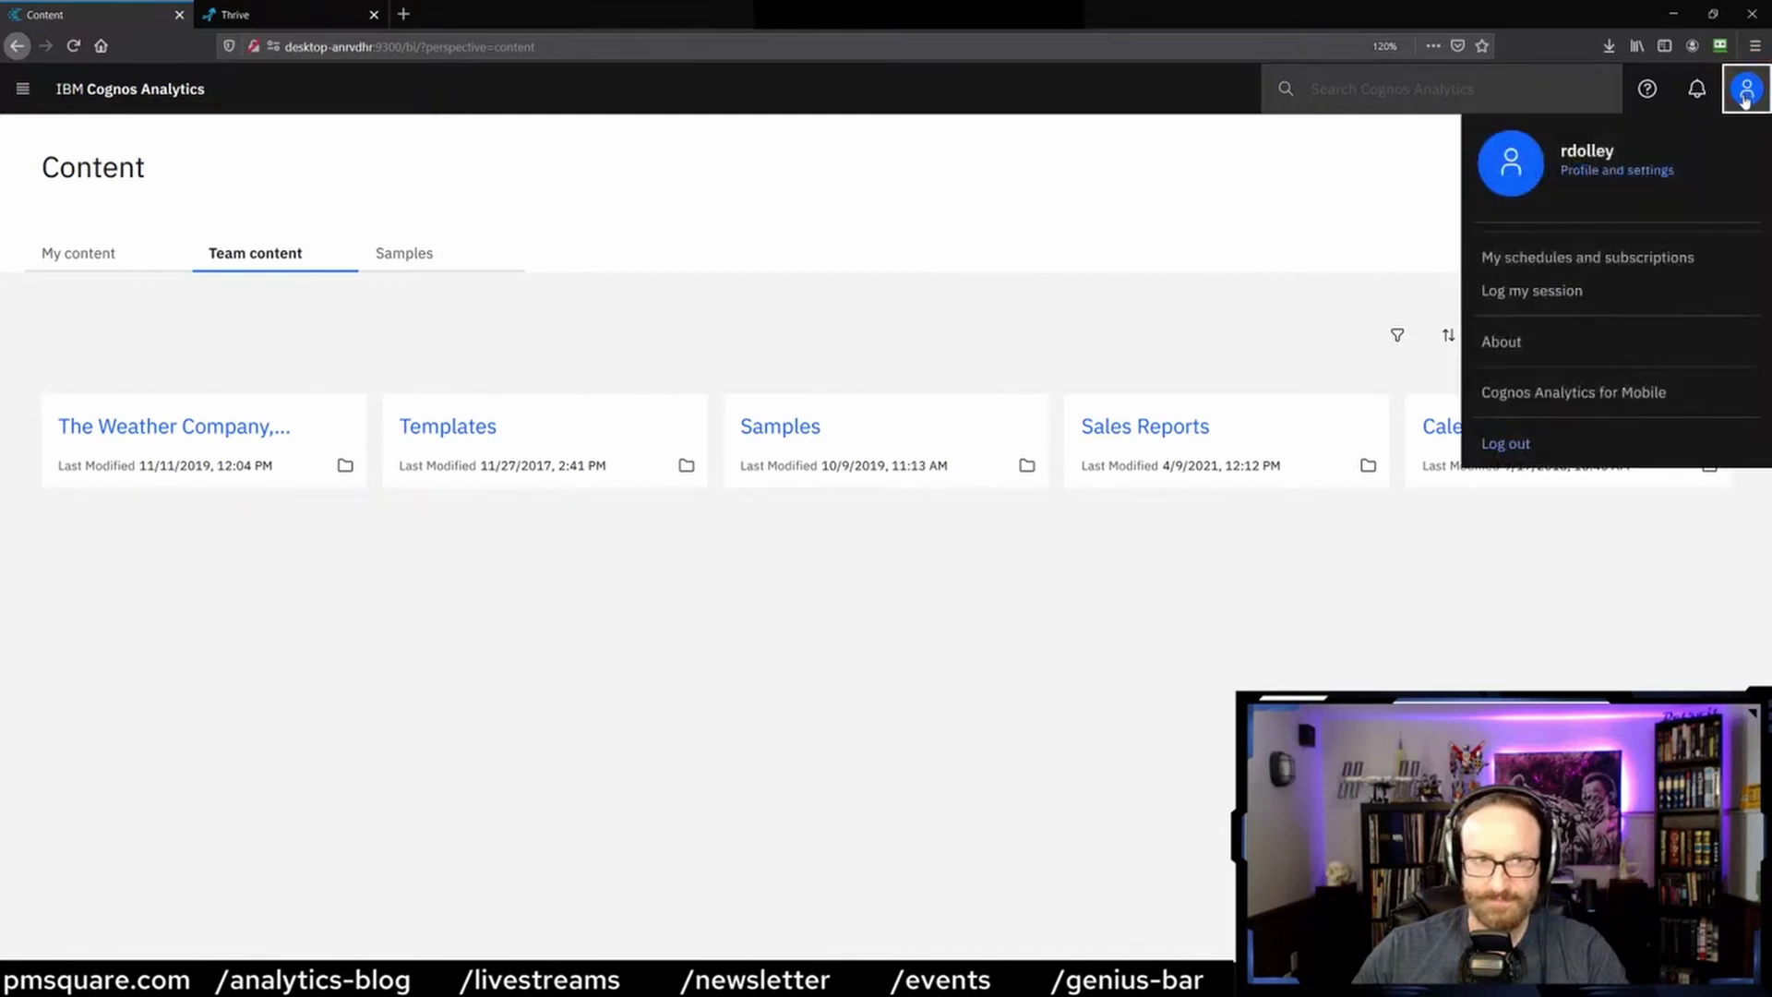
{"action": "left_click", "coordinate": [1491, 455]}
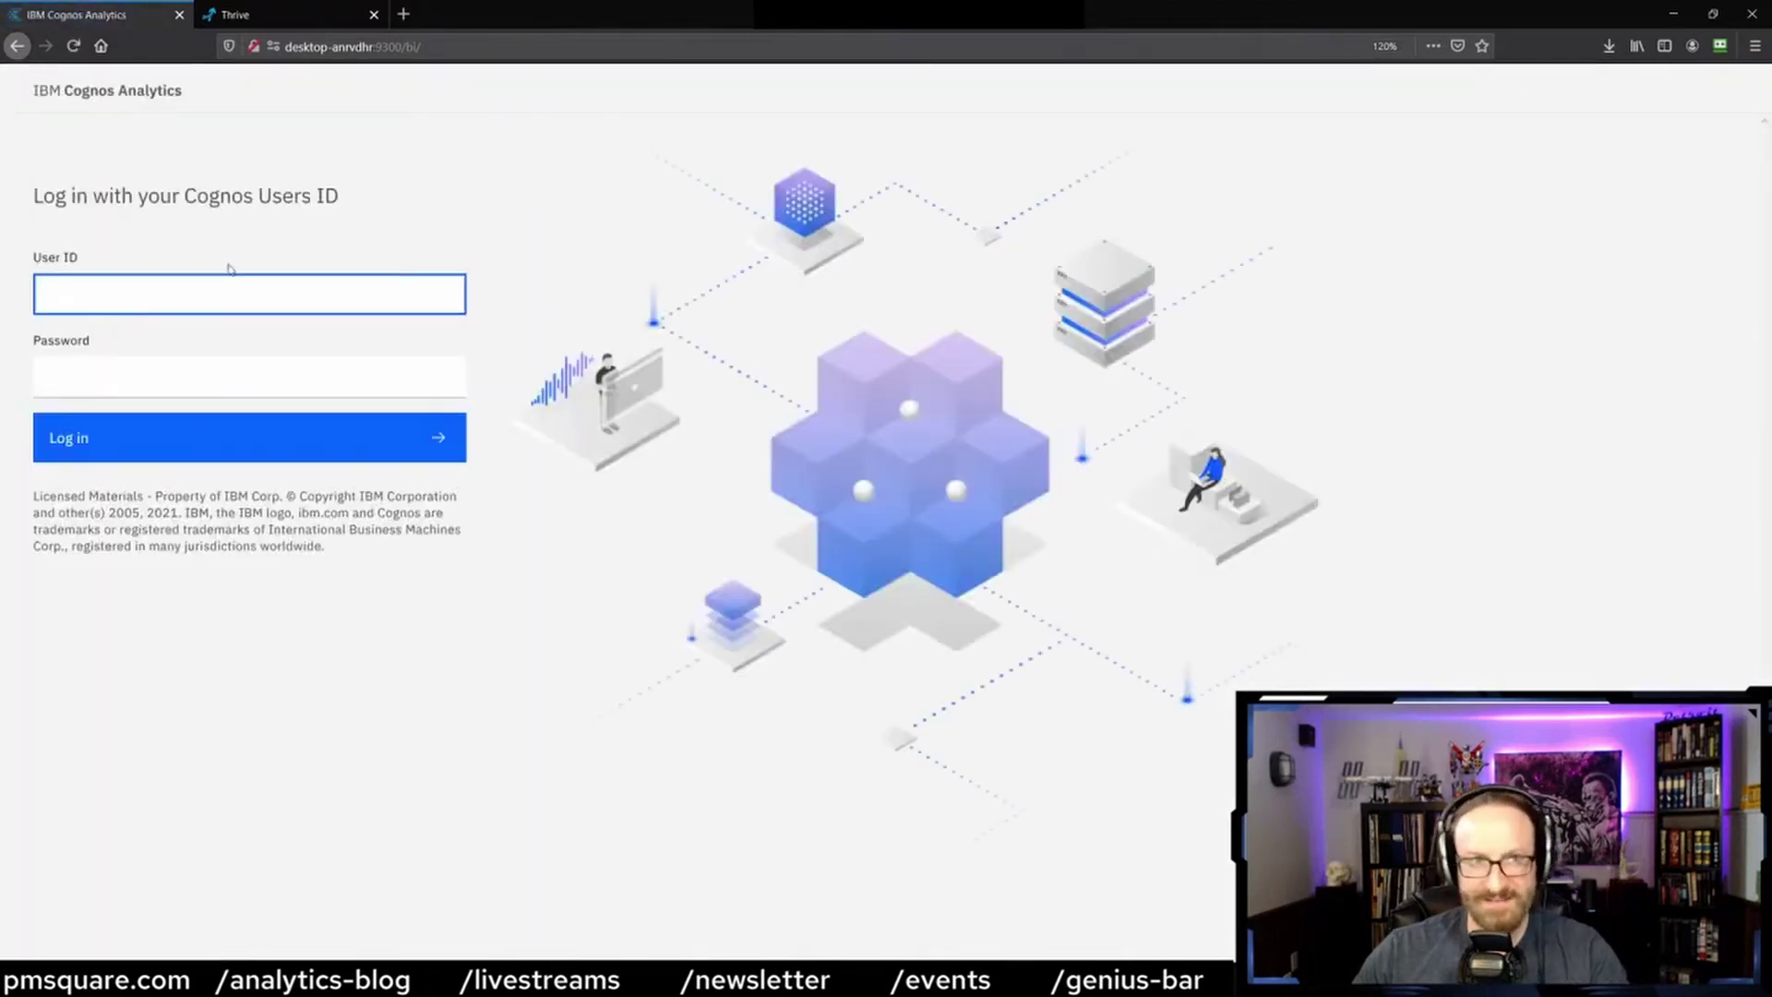
{"action": "left_click", "coordinate": [291, 291]}
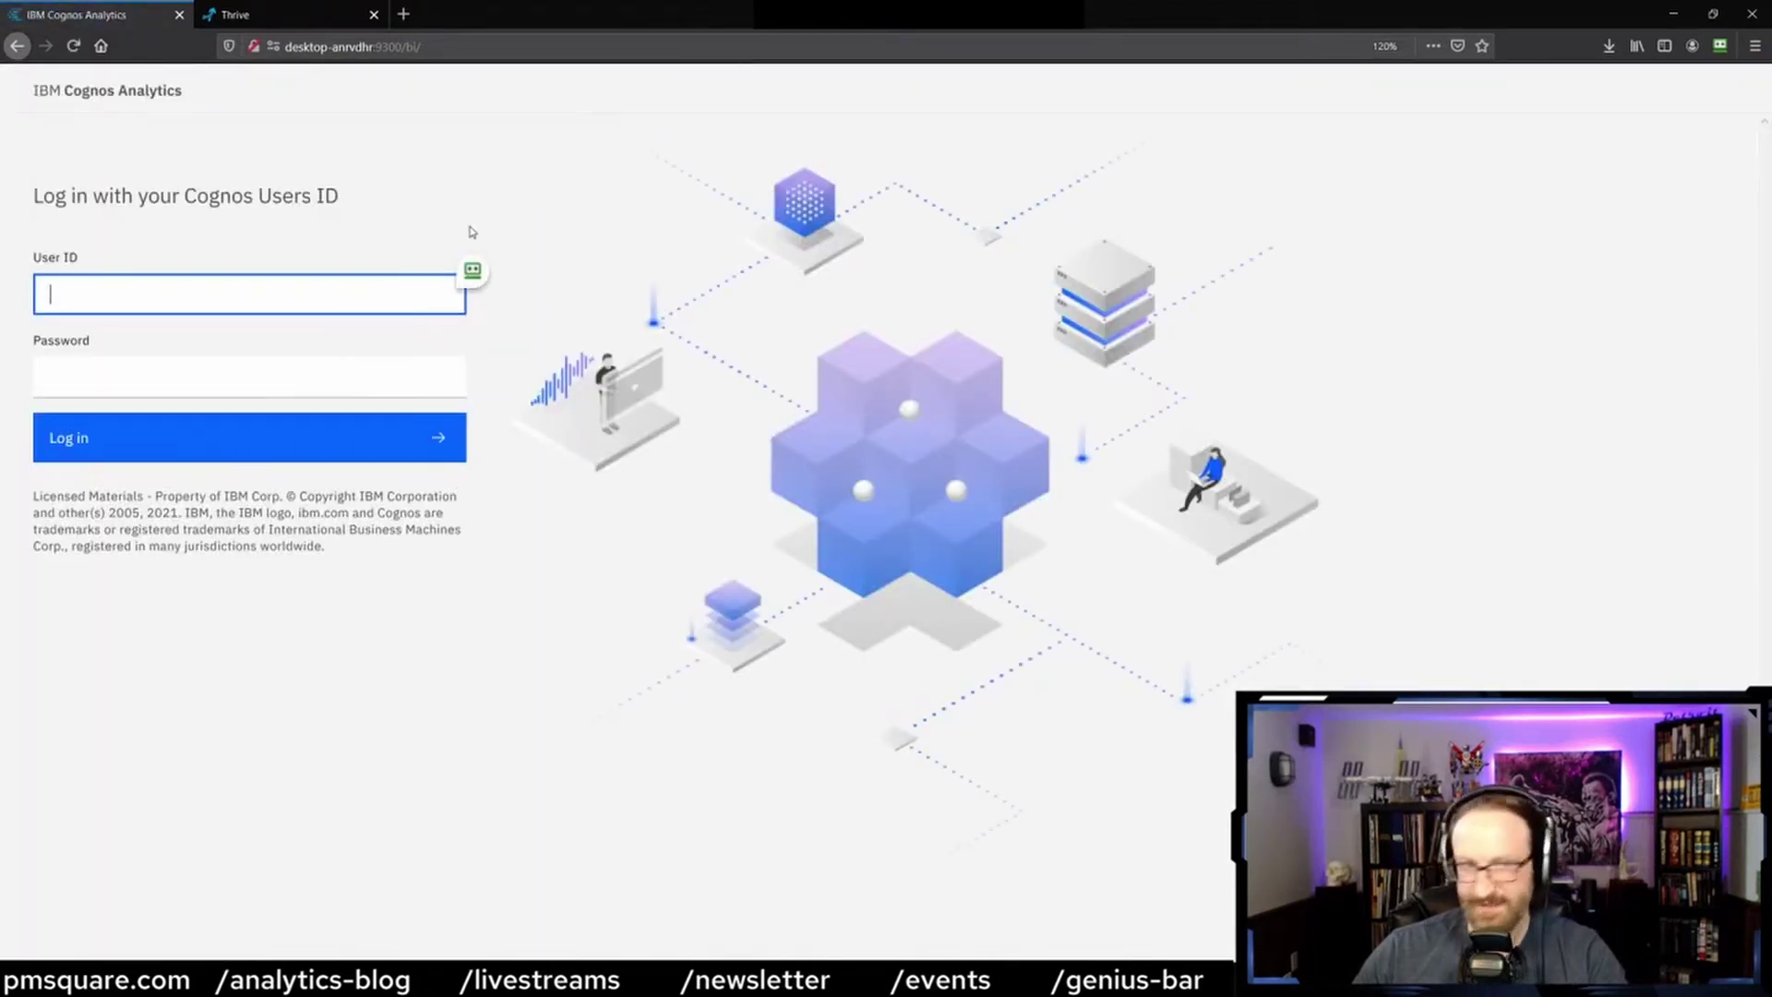
{"action": "left_click", "coordinate": [473, 271]}
{"action": "left_click", "coordinate": [535, 273]}
{"action": "key", "text": "Return"}
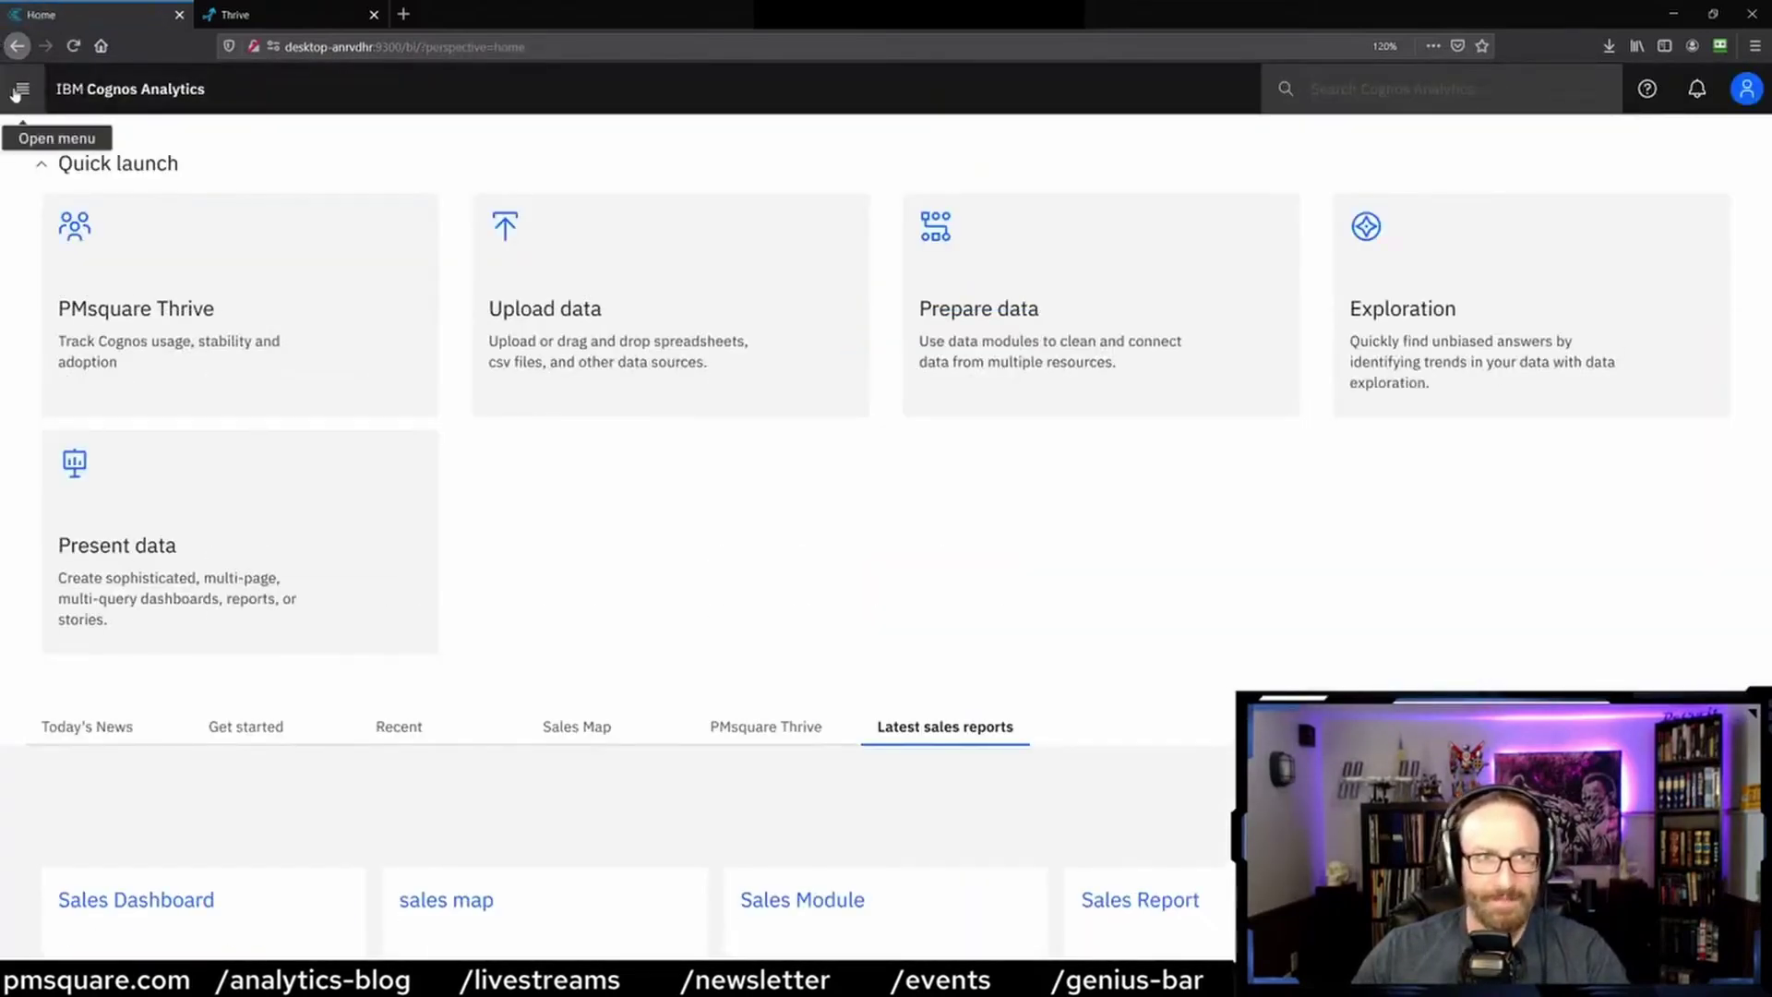
{"action": "left_click", "coordinate": [16, 93]}
{"action": "left_click", "coordinate": [79, 292]}
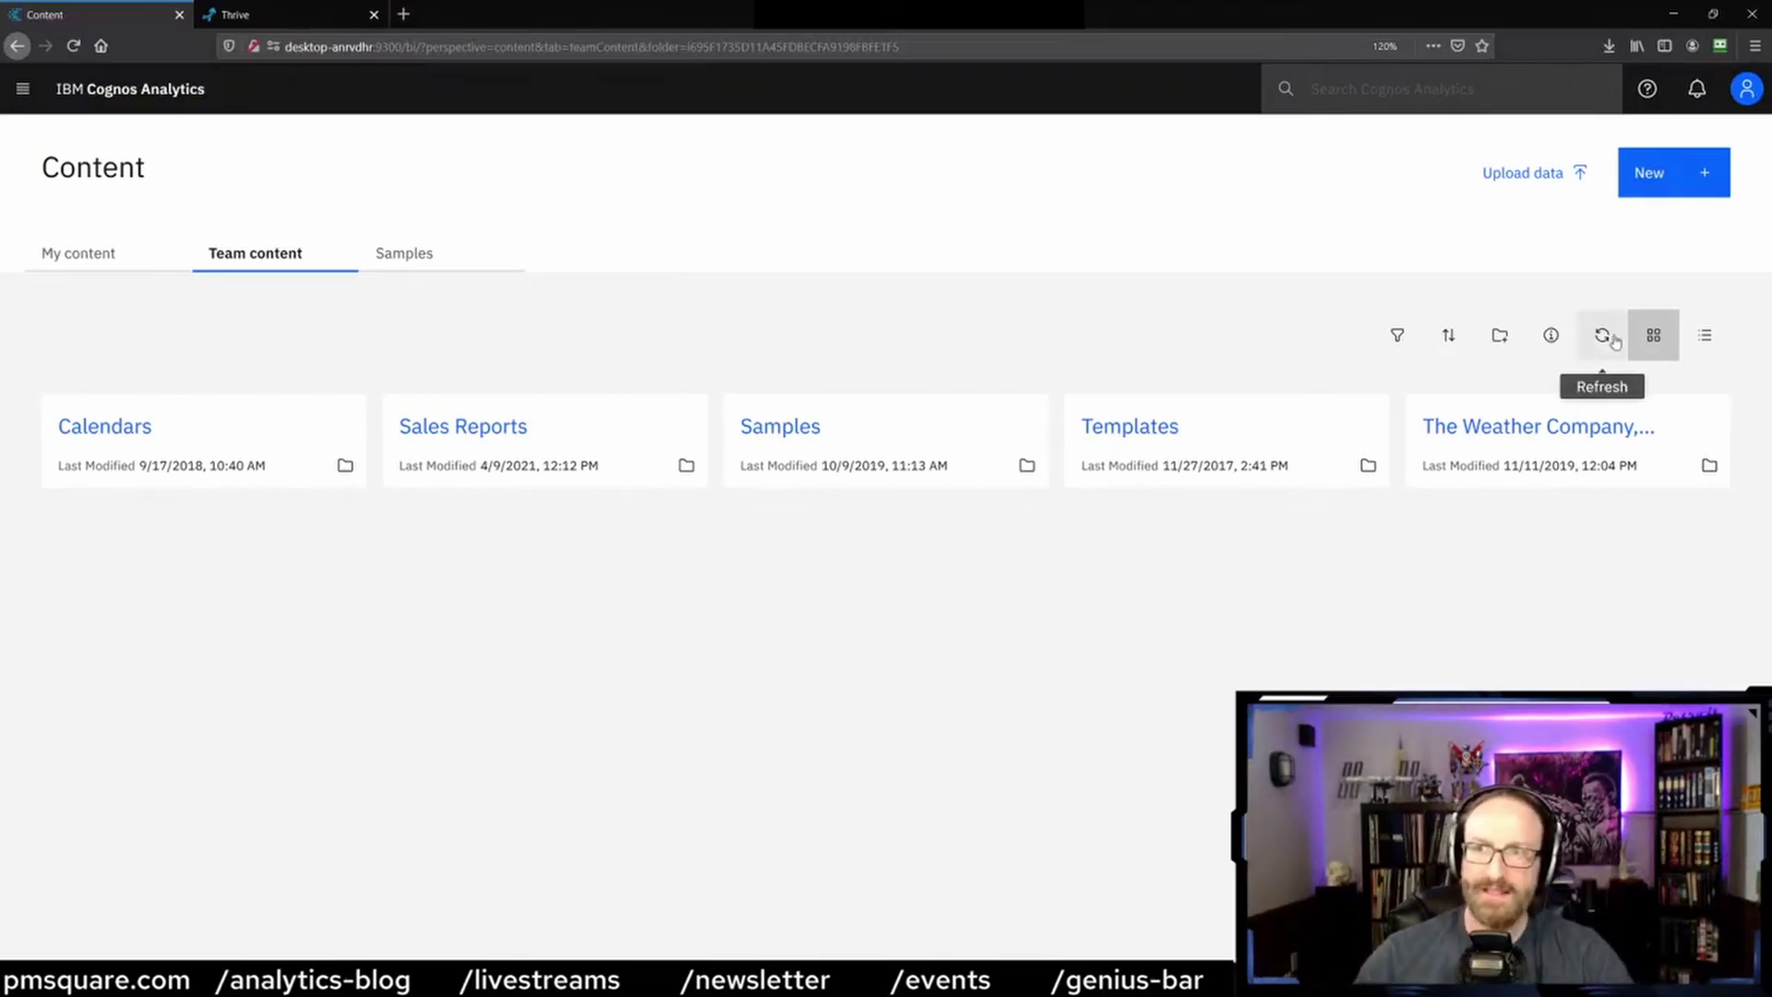
Step: Switch Team content to List view and open the Sales Reports folder
{"action": "left_click", "coordinate": [1447, 358]}
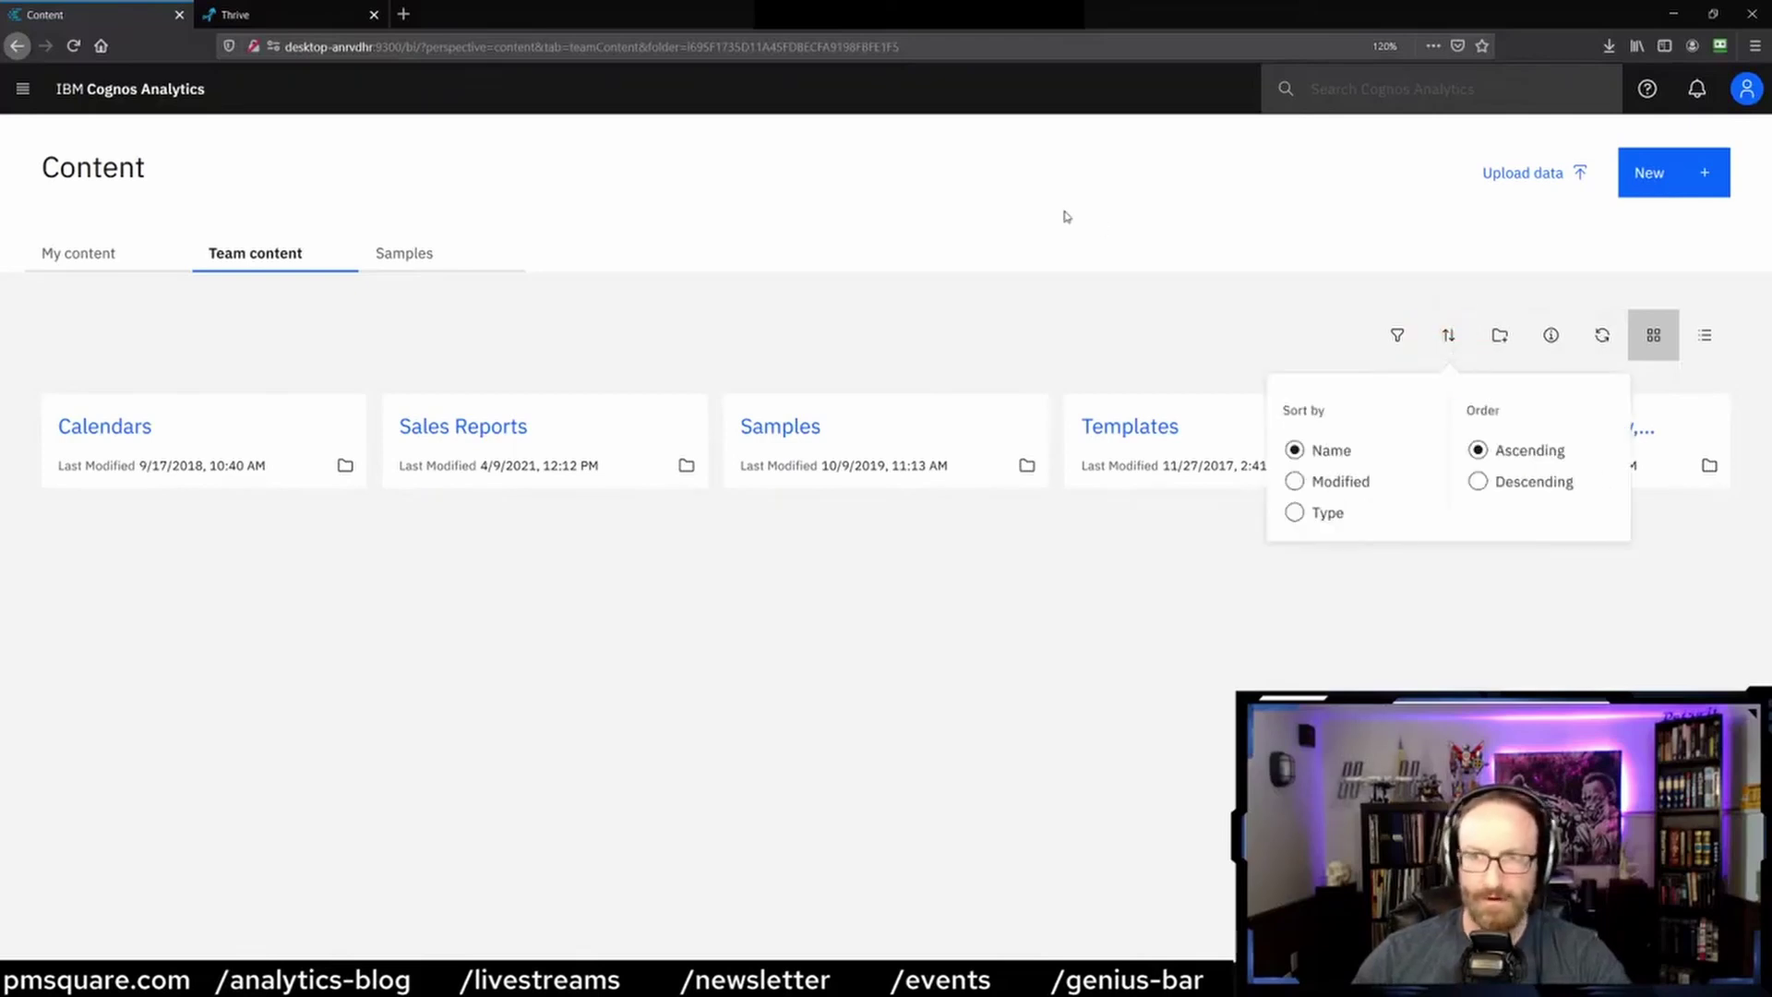
{"action": "left_click", "coordinate": [1020, 338]}
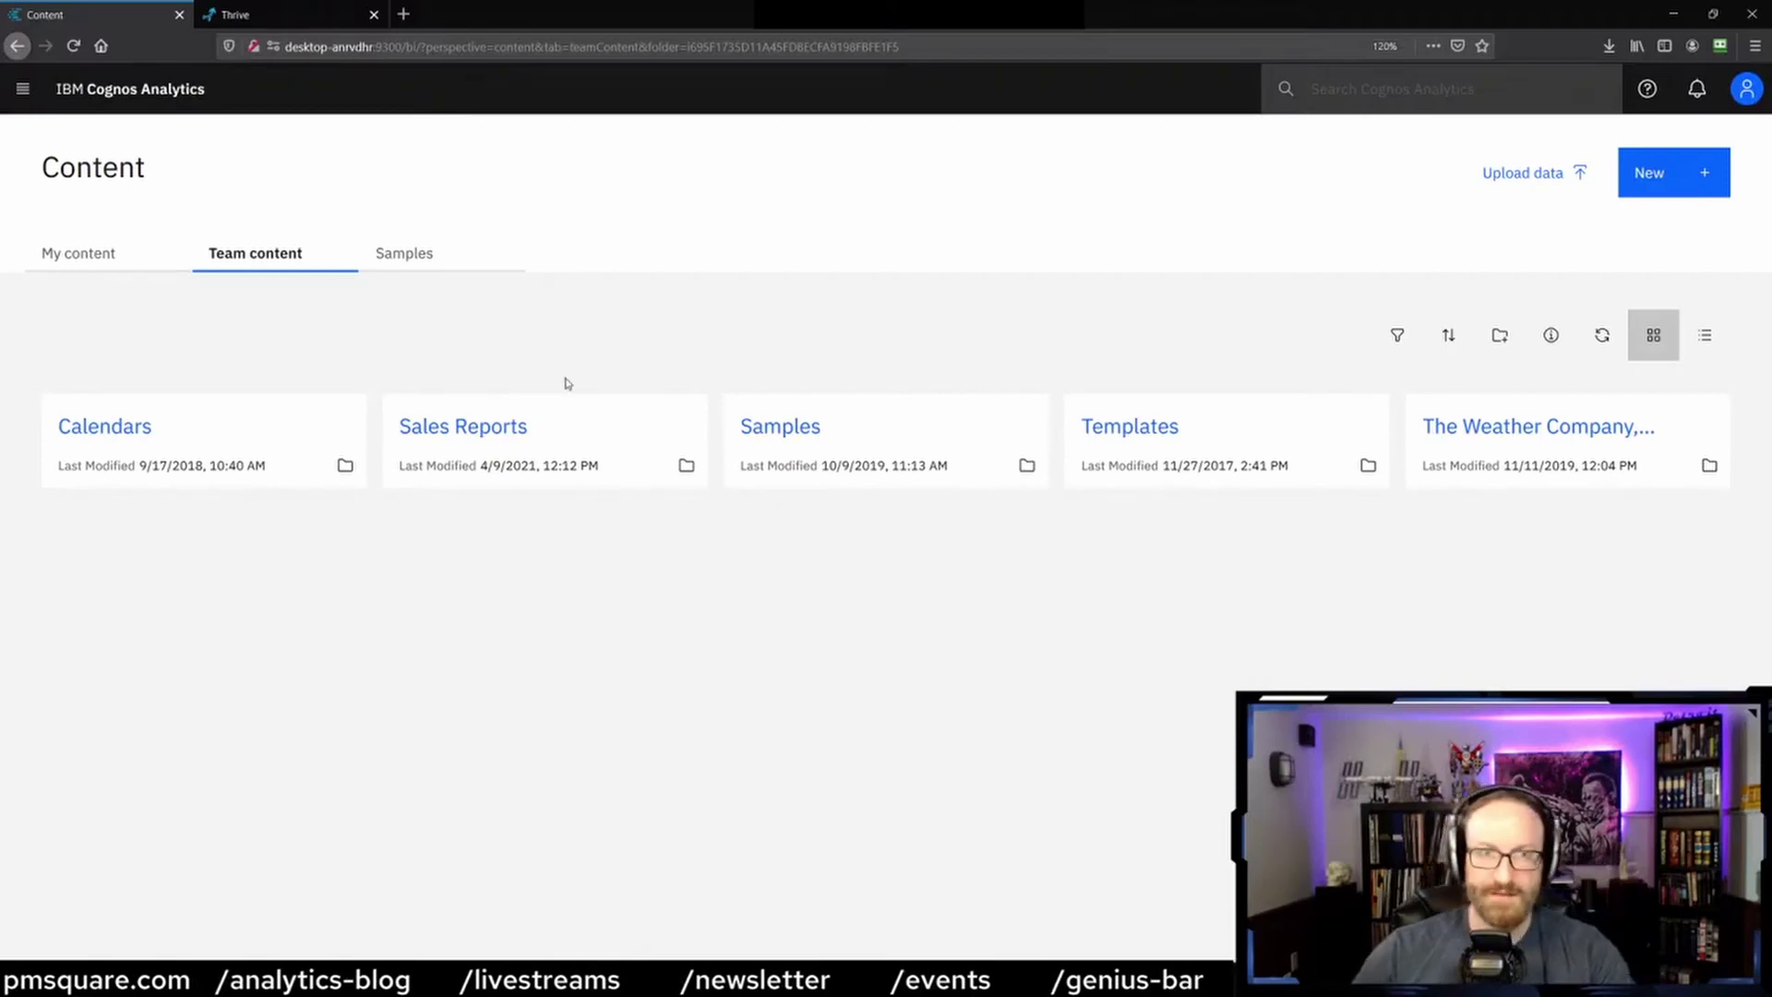
{"action": "left_click", "coordinate": [1704, 335]}
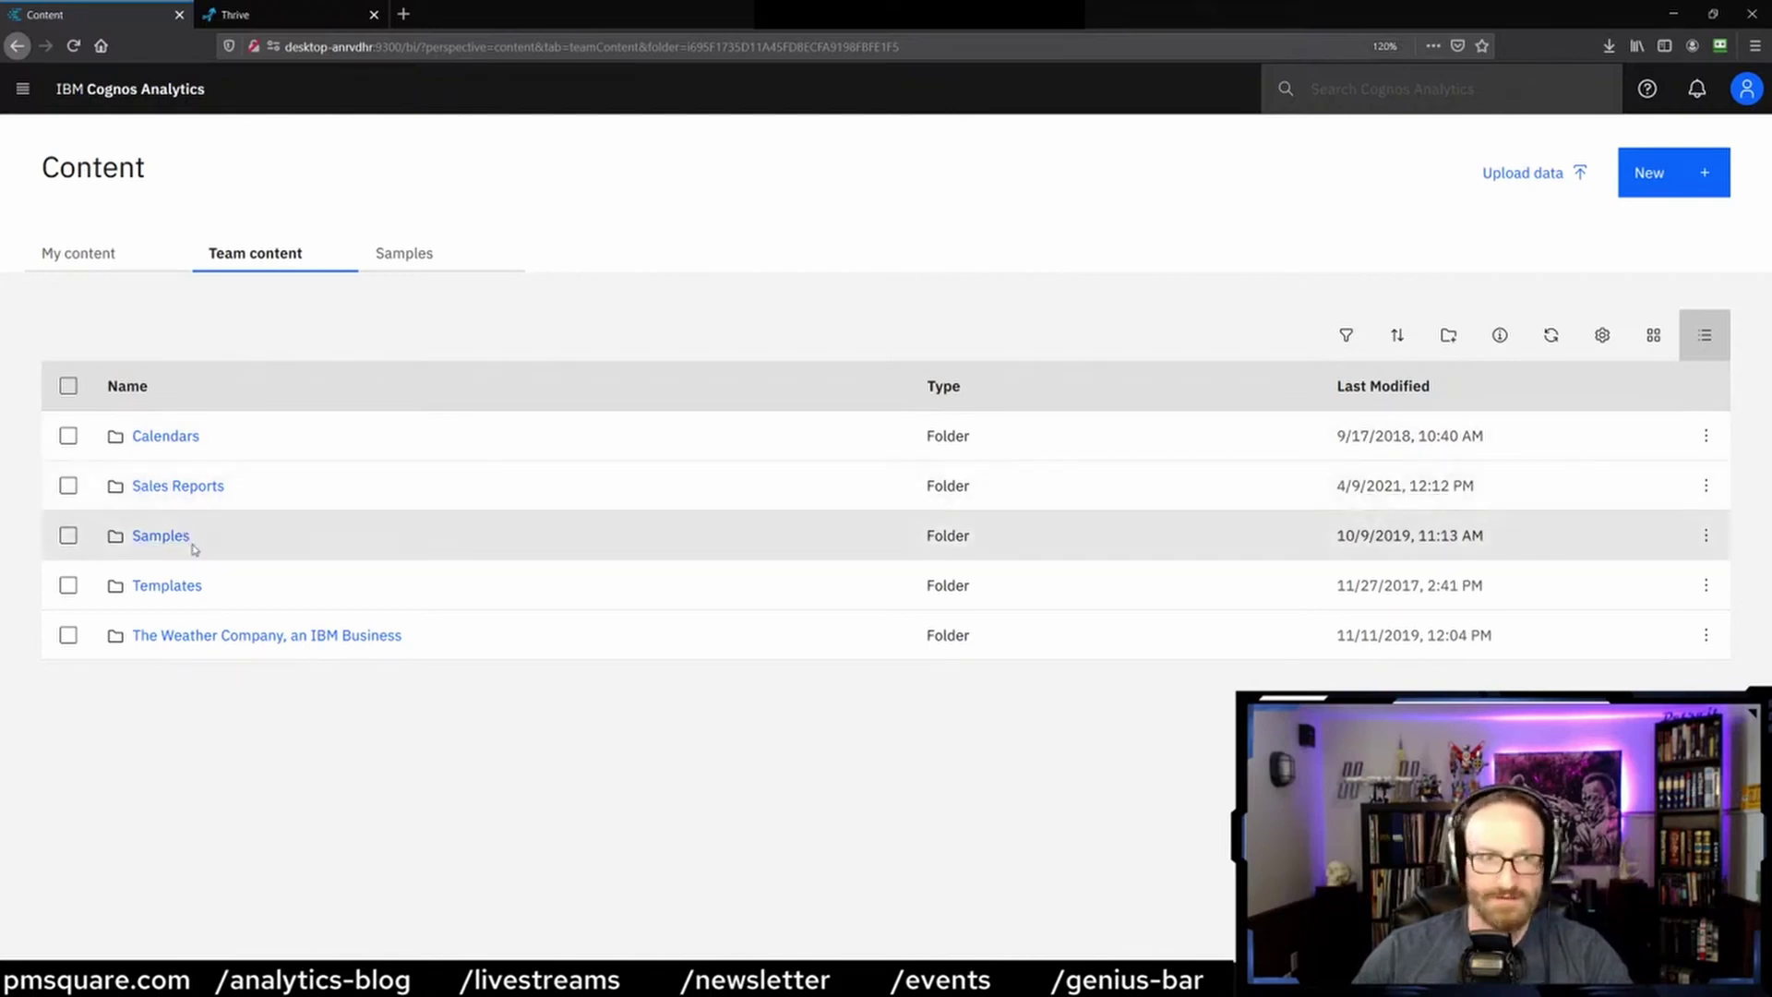
{"action": "left_click", "coordinate": [178, 486]}
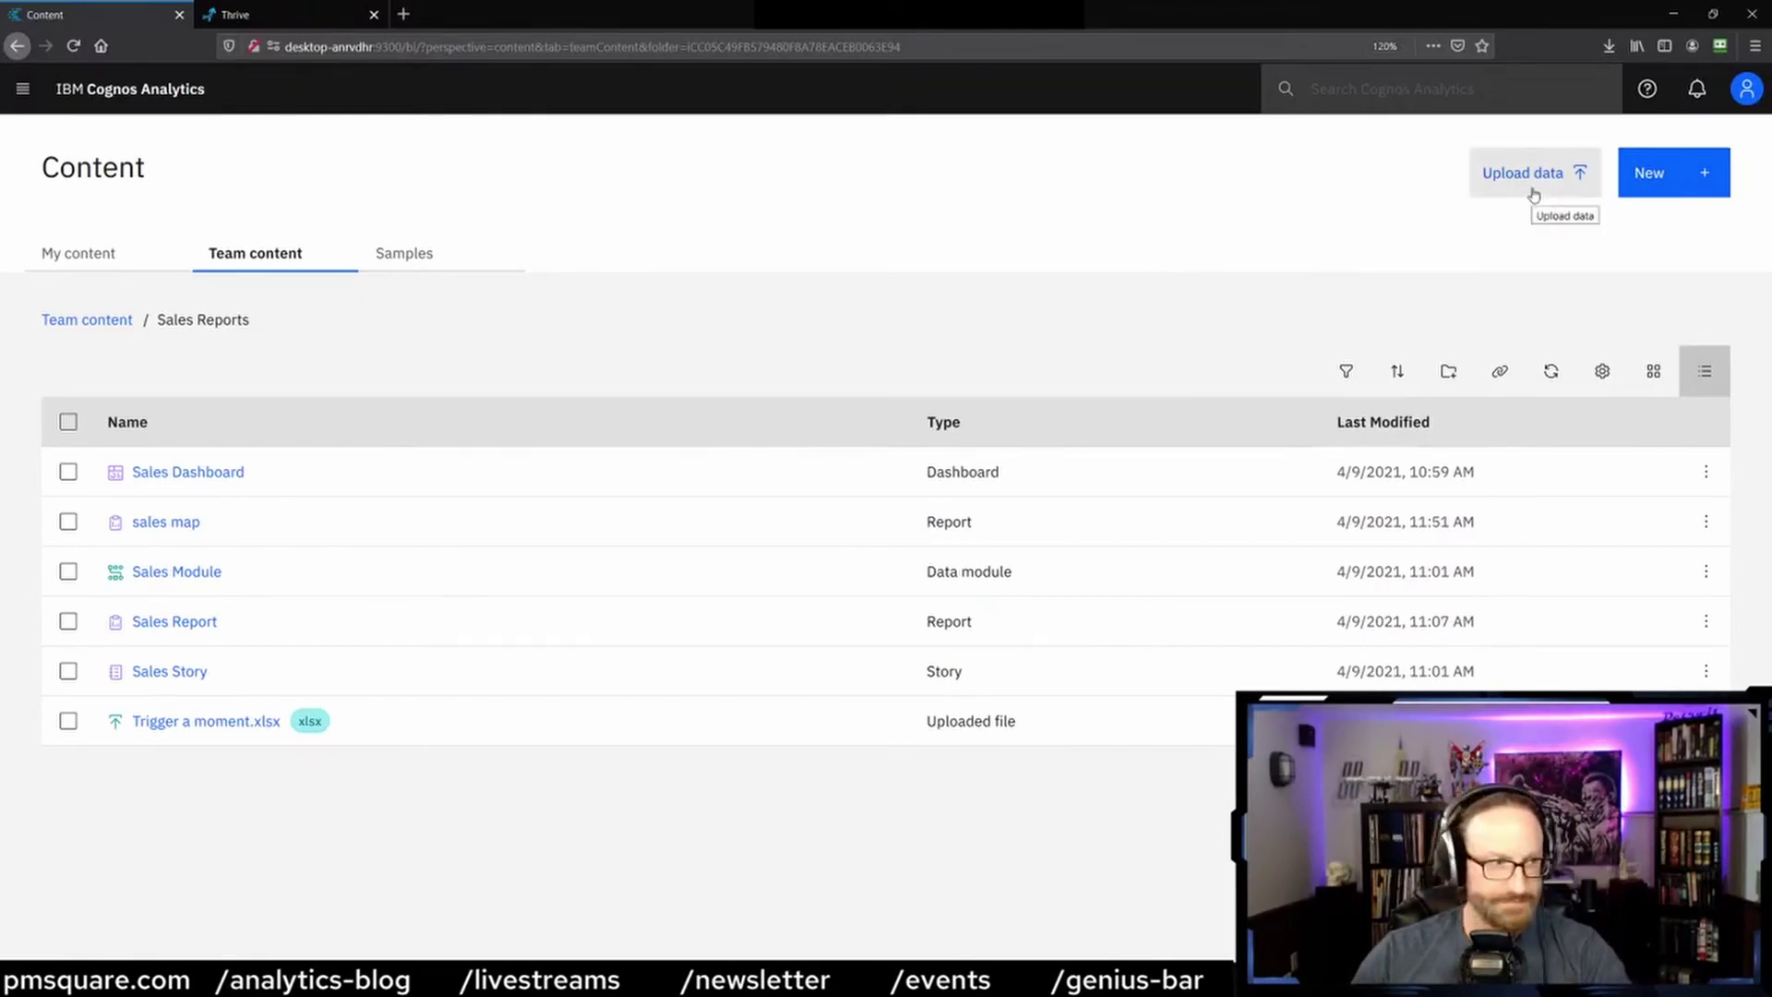
Step: Choose American_time_use from OneDrive's Demo Assets folder to upload into Sales Reports
{"action": "left_click", "coordinate": [1532, 189]}
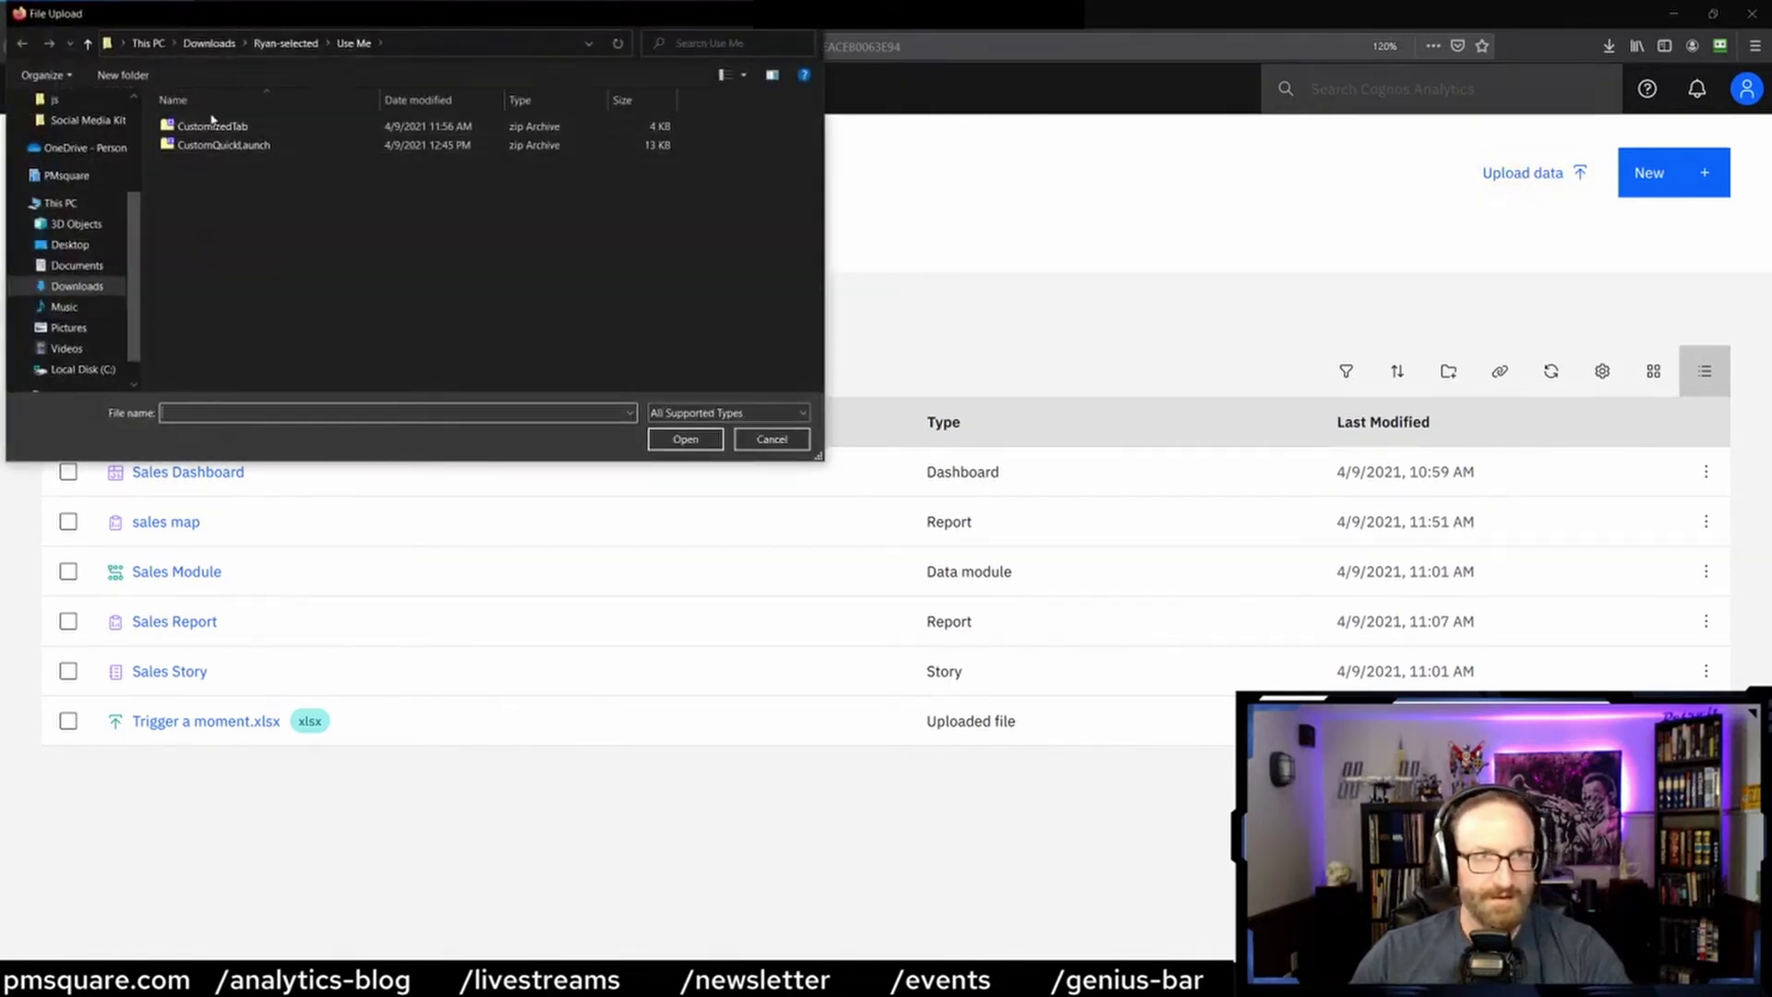
{"action": "scroll", "coordinate": [136, 319], "scroll_direction": "down", "scroll_amount": 1}
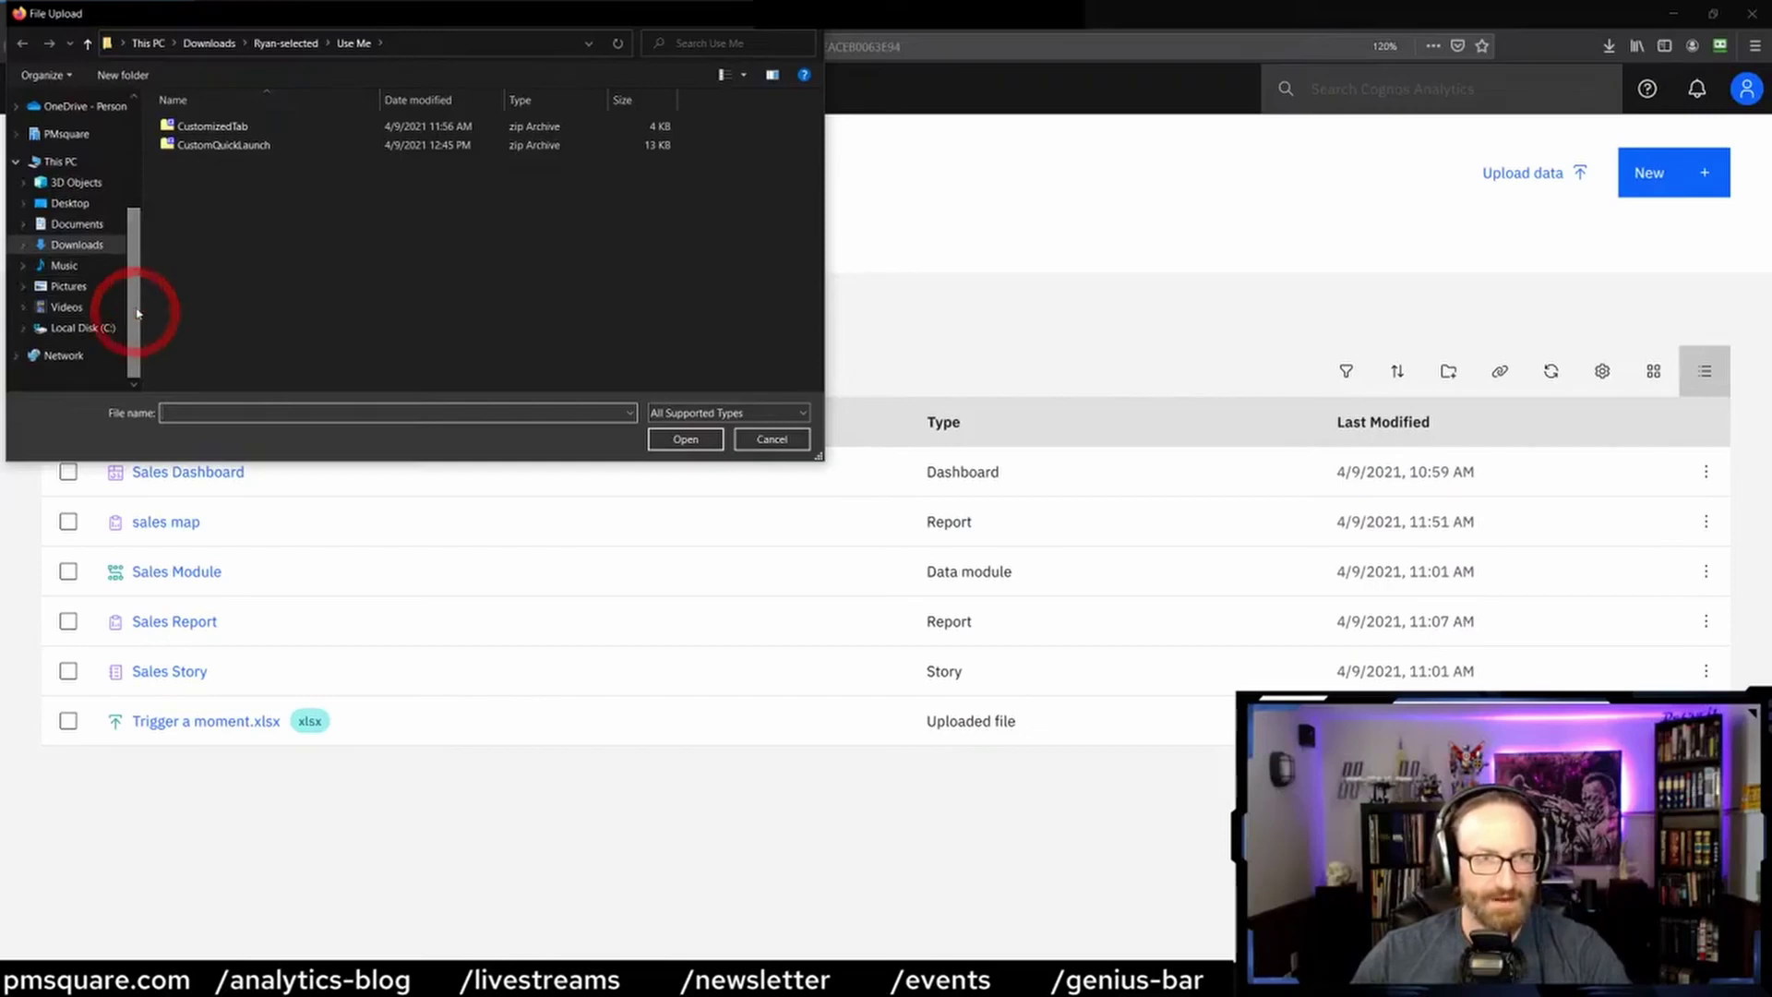
{"action": "scroll", "coordinate": [93, 194], "scroll_direction": "up", "scroll_amount": 2}
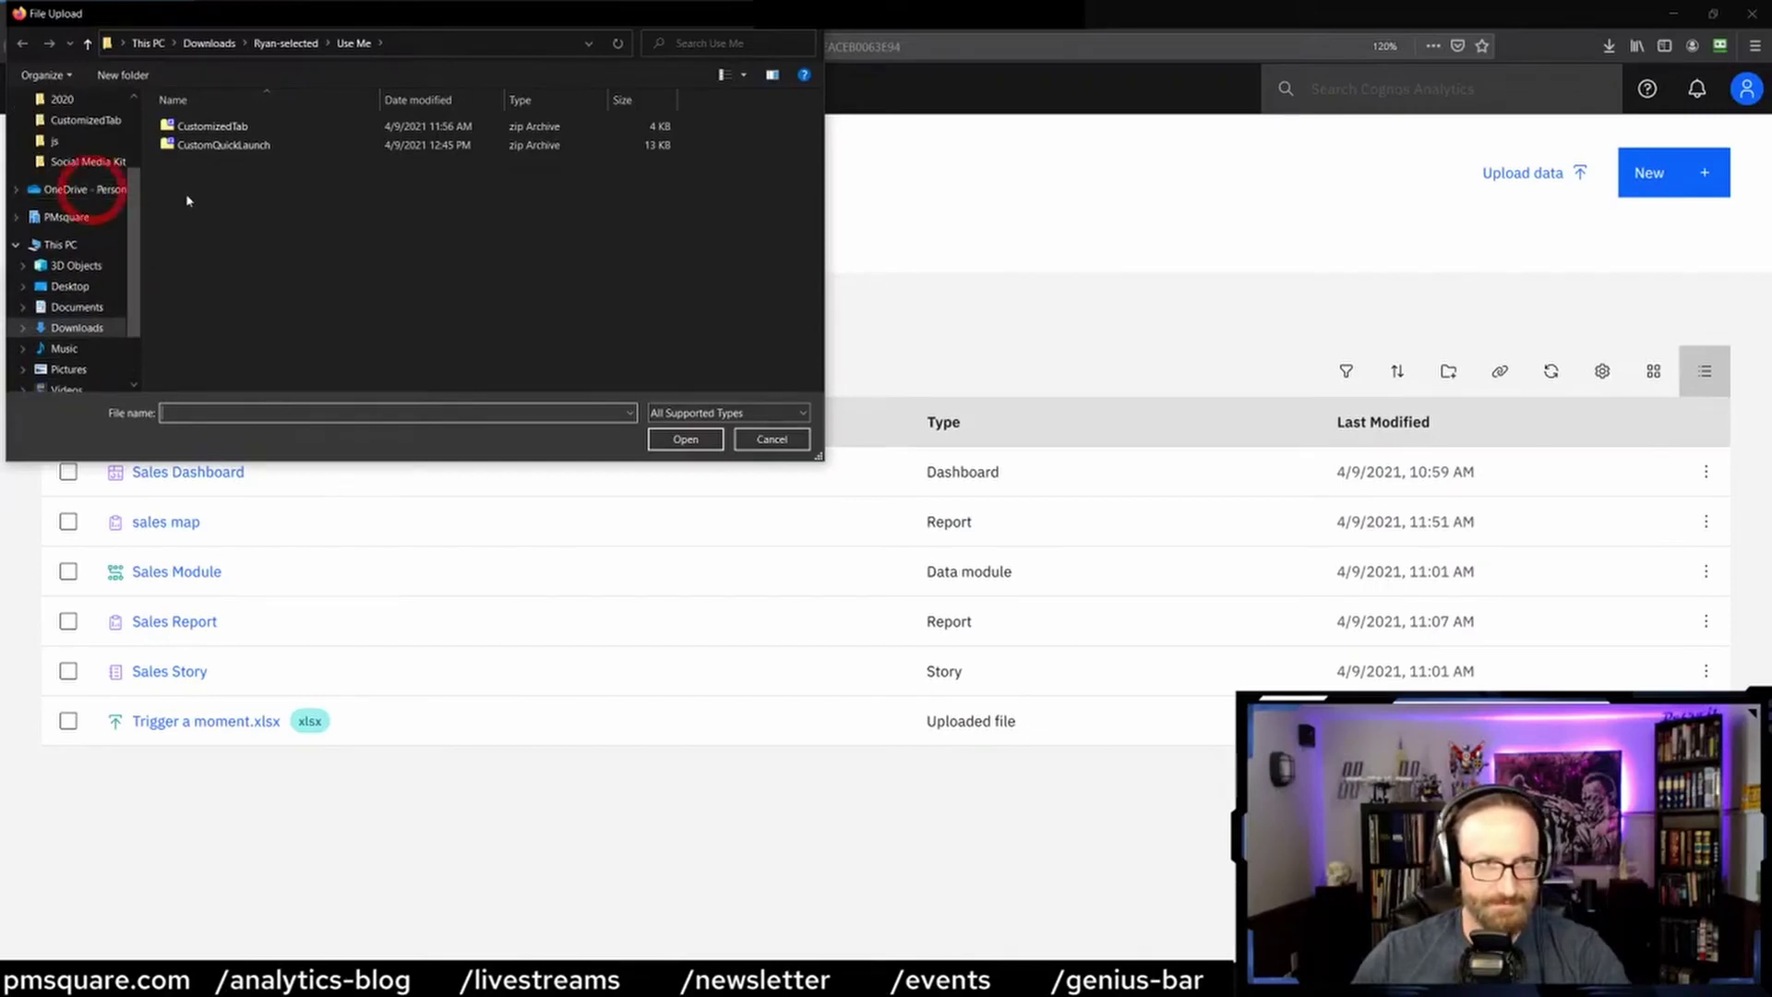
{"action": "left_click", "coordinate": [87, 190]}
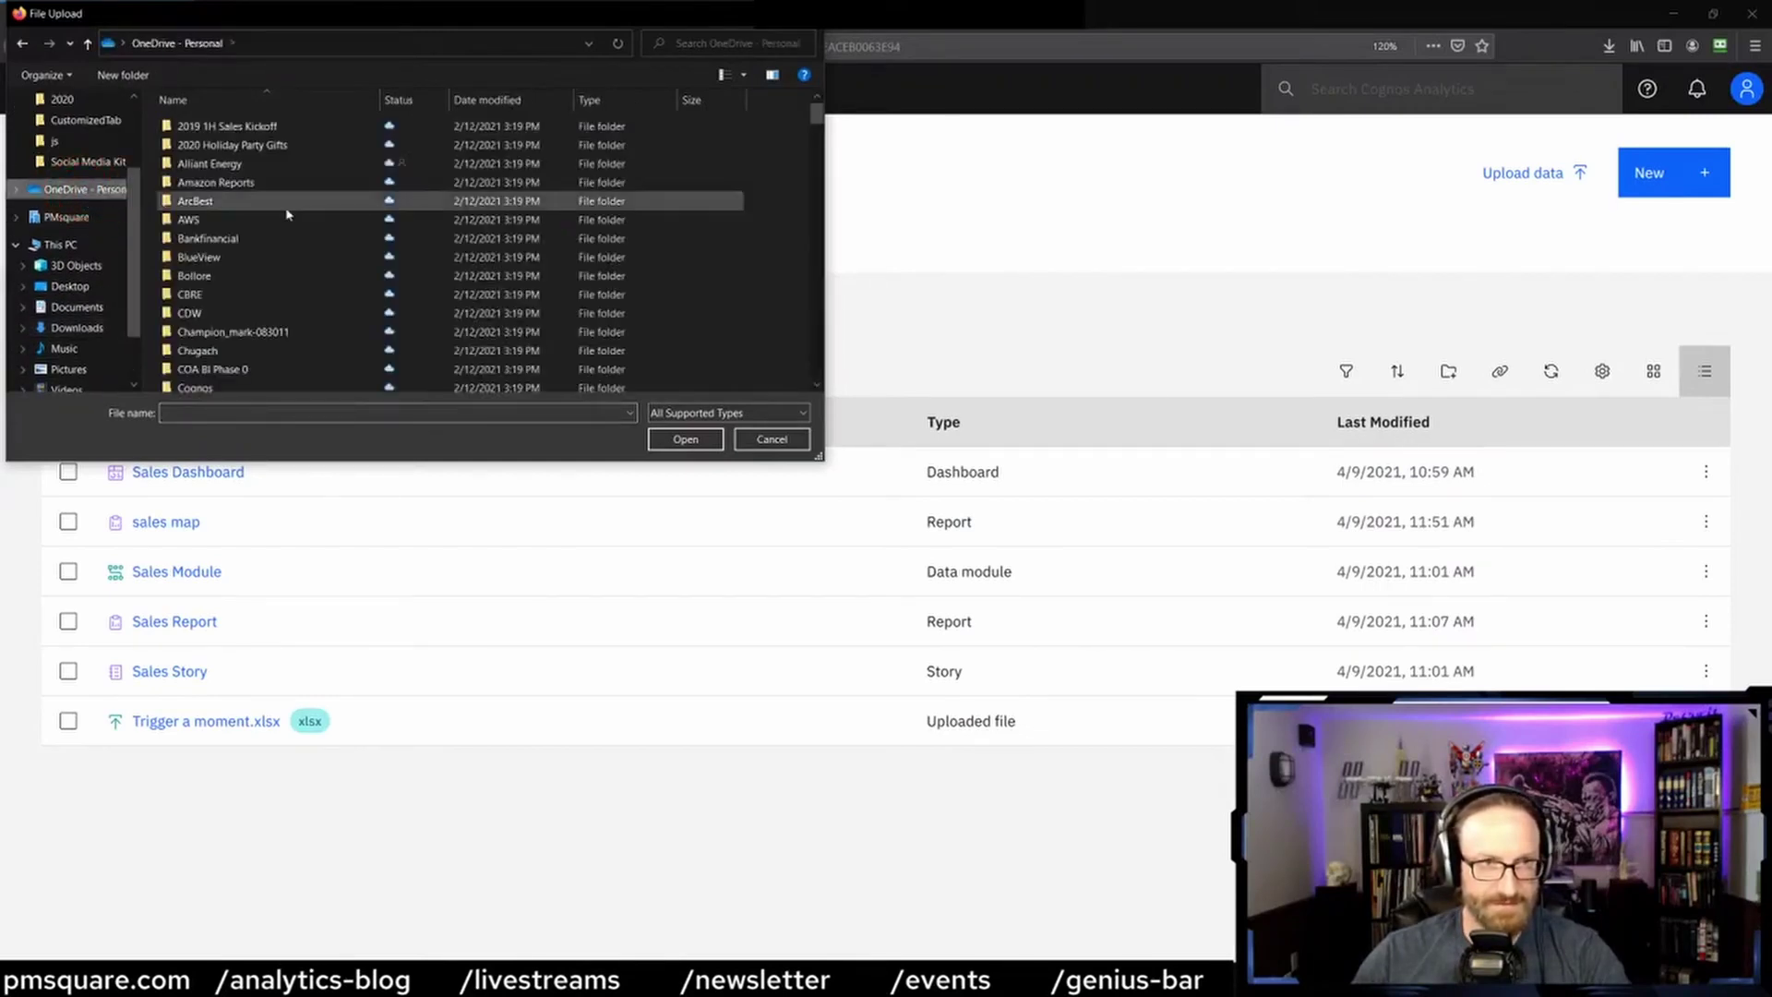
{"action": "scroll", "coordinate": [258, 258], "scroll_direction": "down", "scroll_amount": 1}
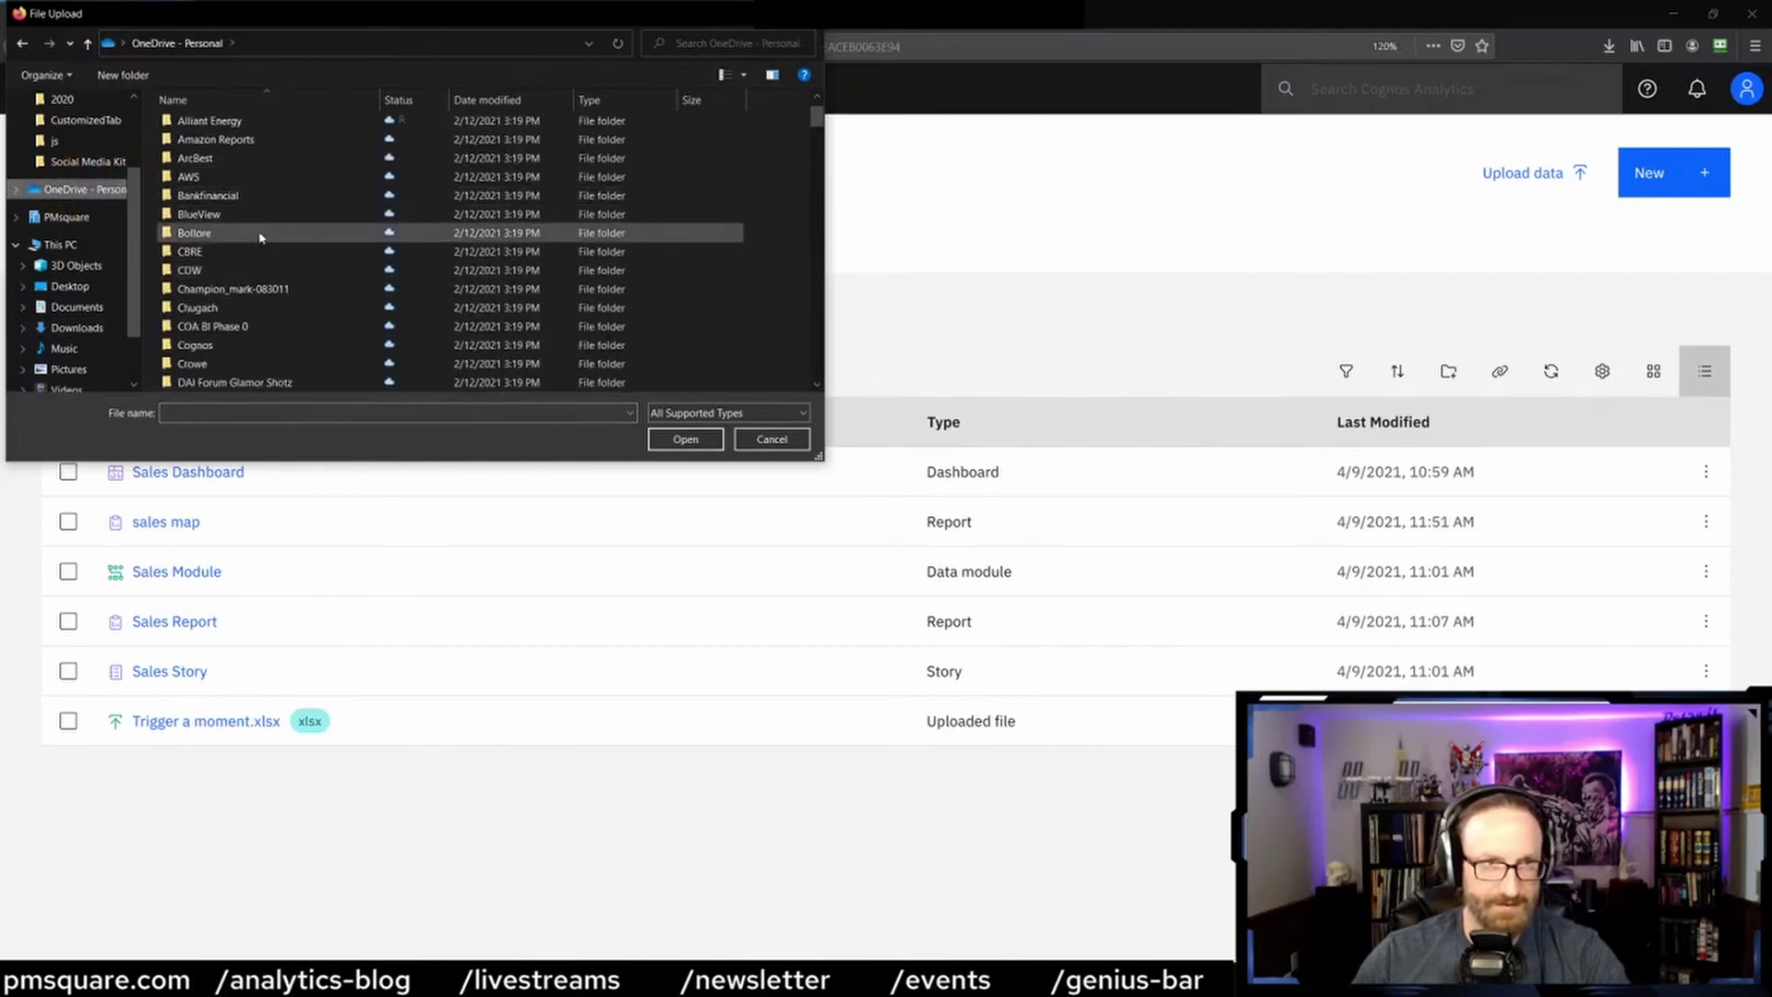
{"action": "scroll", "coordinate": [261, 237], "scroll_direction": "up", "scroll_amount": 1}
{"action": "scroll", "coordinate": [261, 237], "scroll_direction": "down", "scroll_amount": 1}
{"action": "scroll", "coordinate": [250, 310], "scroll_direction": "down", "scroll_amount": 2}
{"action": "double_click", "coordinate": [248, 309]}
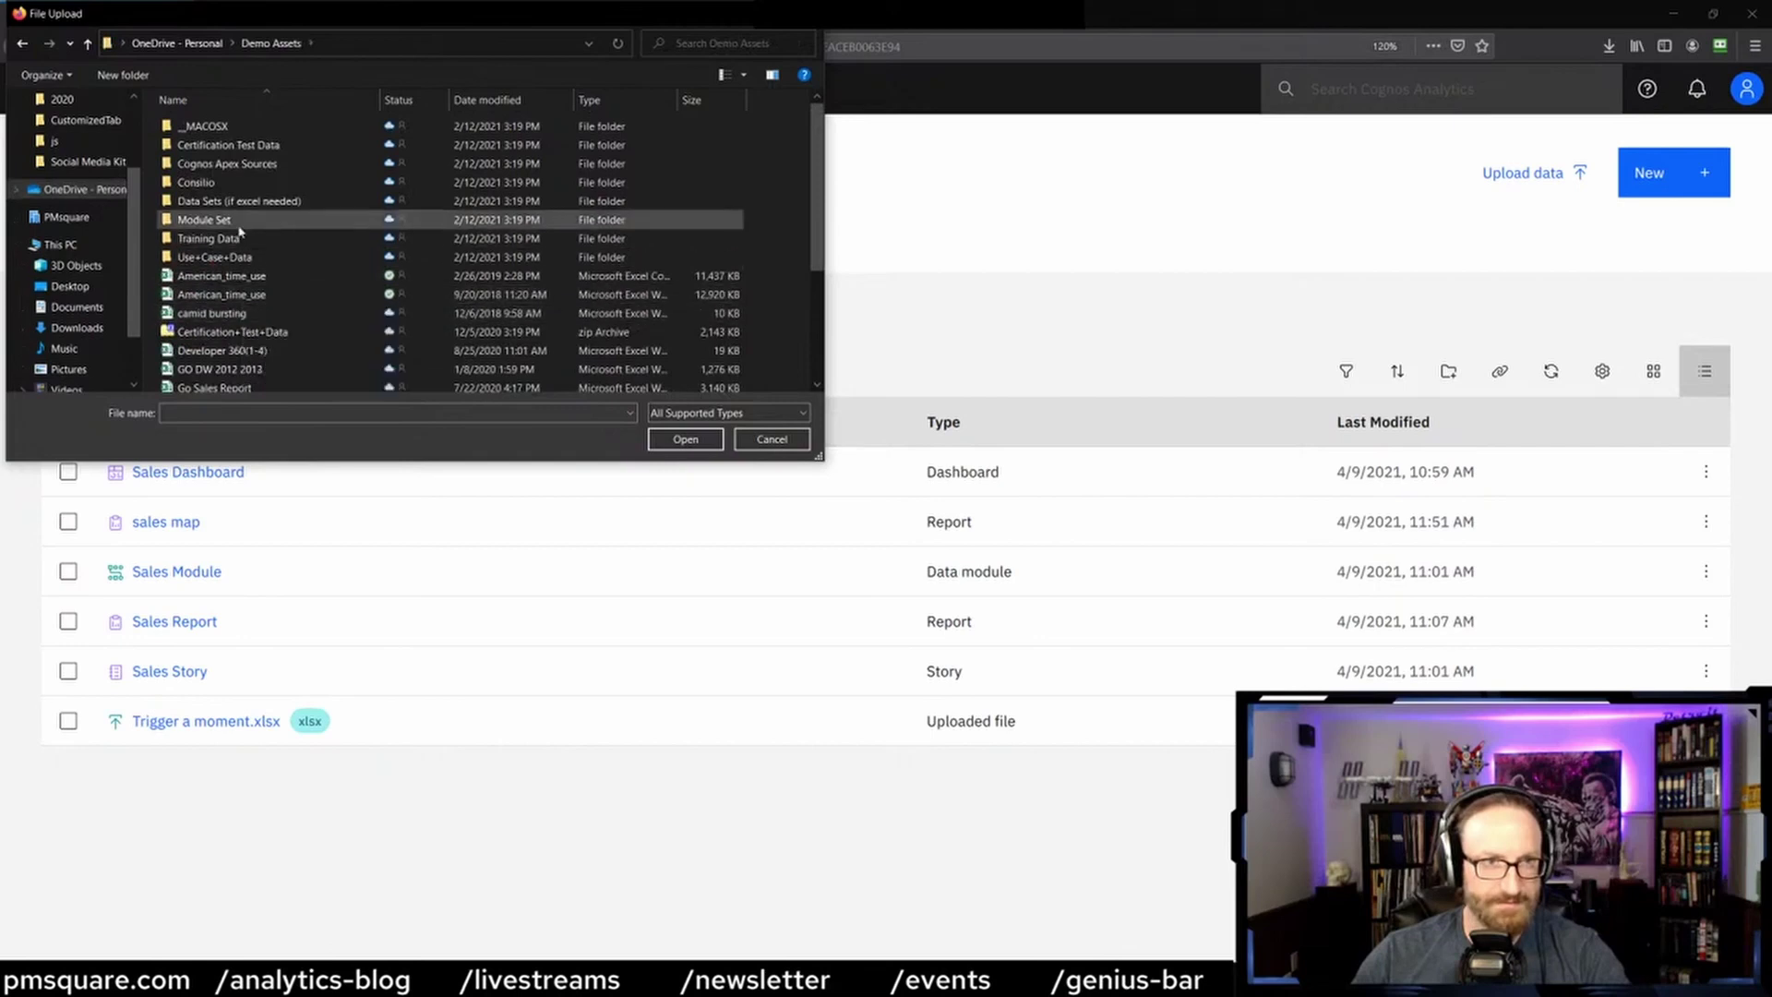
{"action": "left_click", "coordinate": [221, 275]}
Step: Upload American_time_use.csv and preview the New menu's content types
{"action": "left_click", "coordinate": [685, 439]}
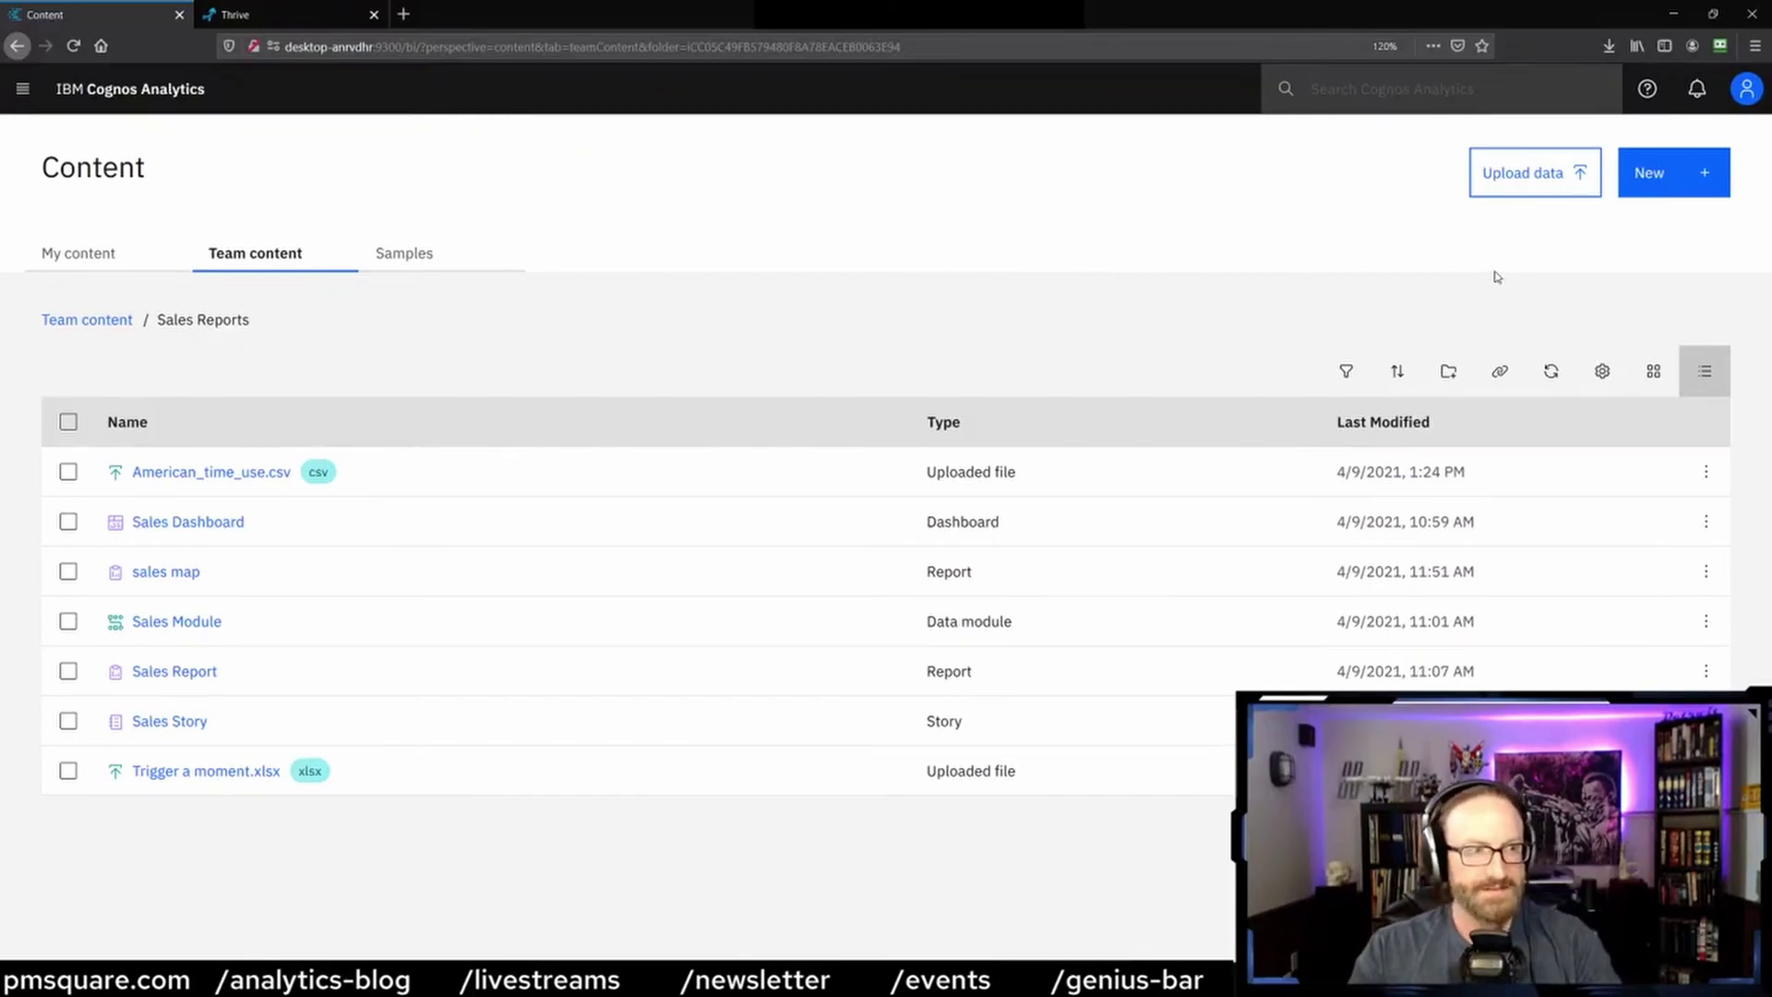
{"action": "left_click", "coordinate": [1676, 185]}
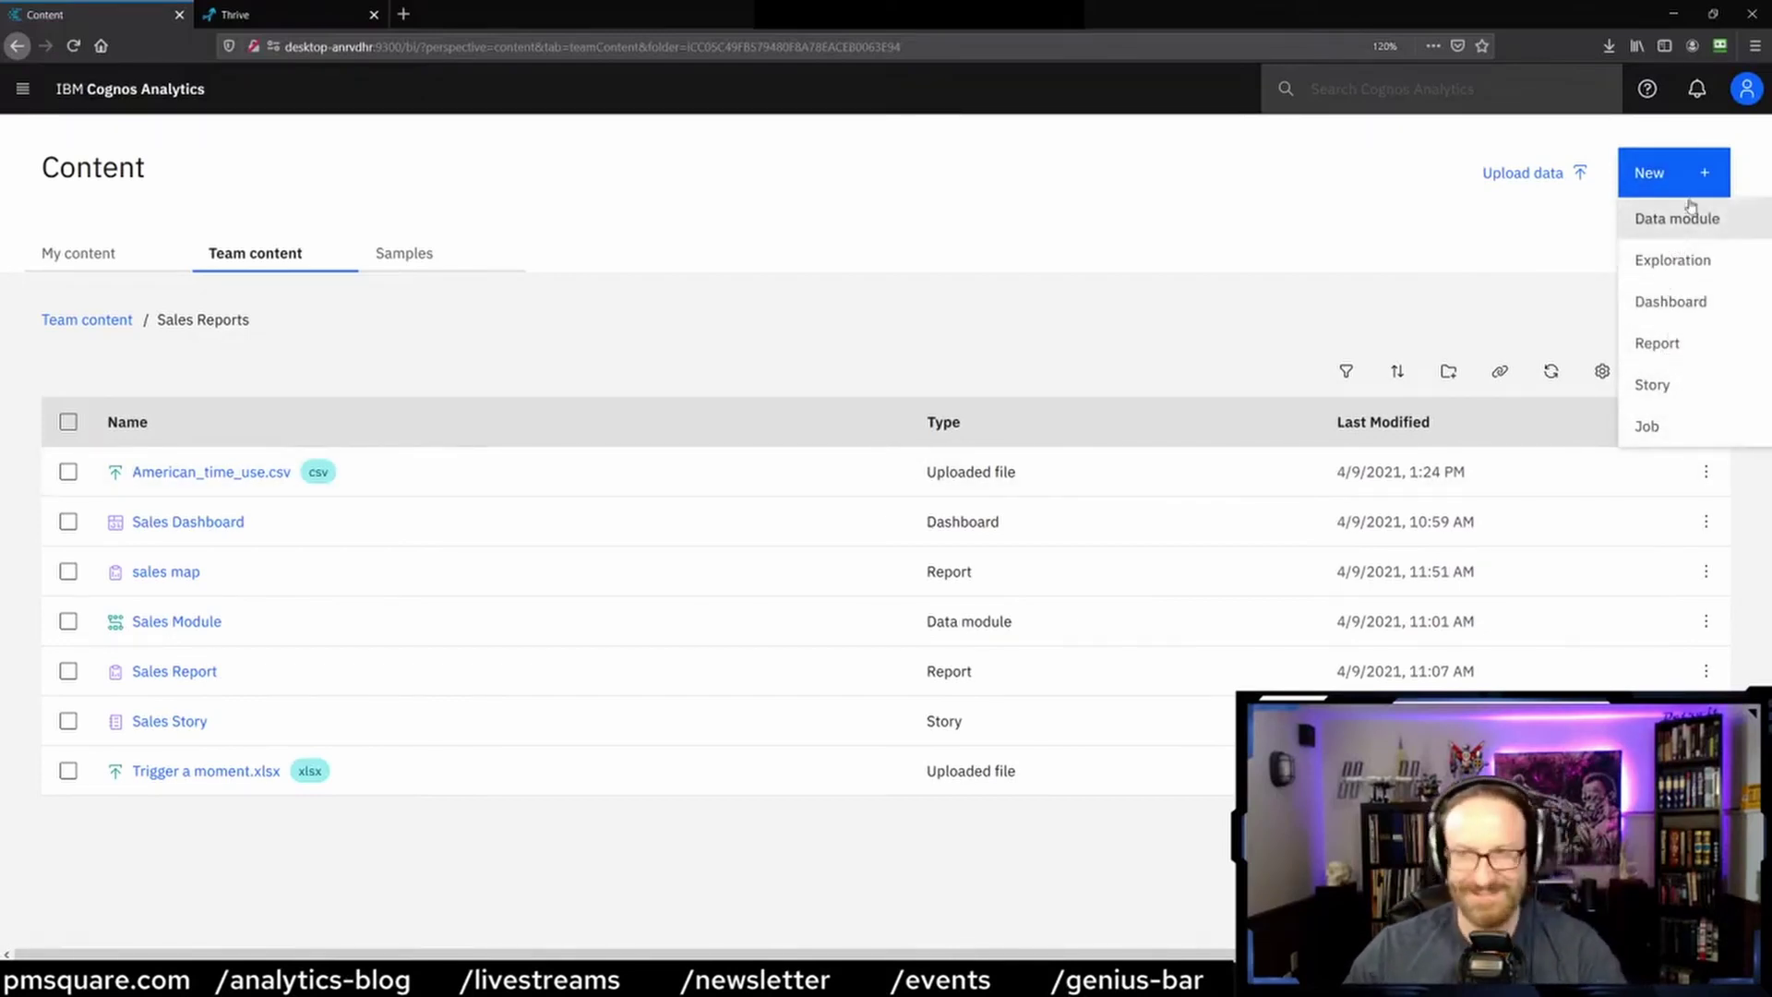
{"action": "left_click", "coordinate": [1304, 206]}
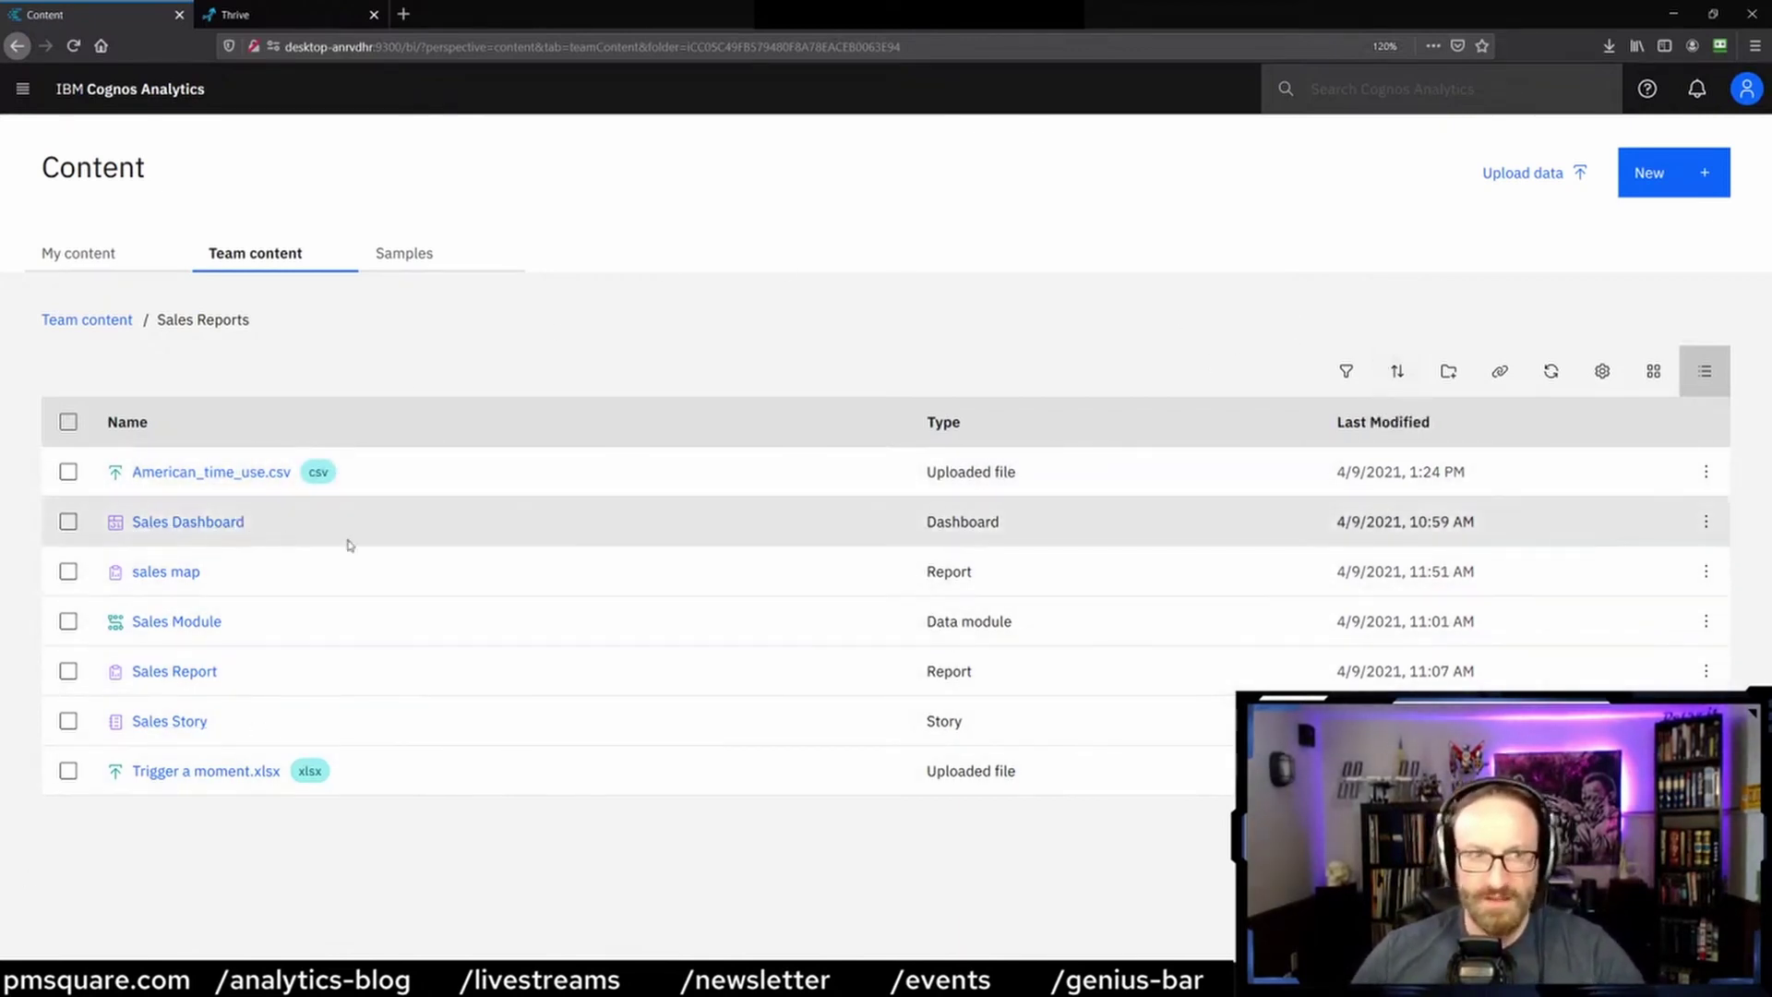
{"action": "left_click", "coordinate": [389, 533]}
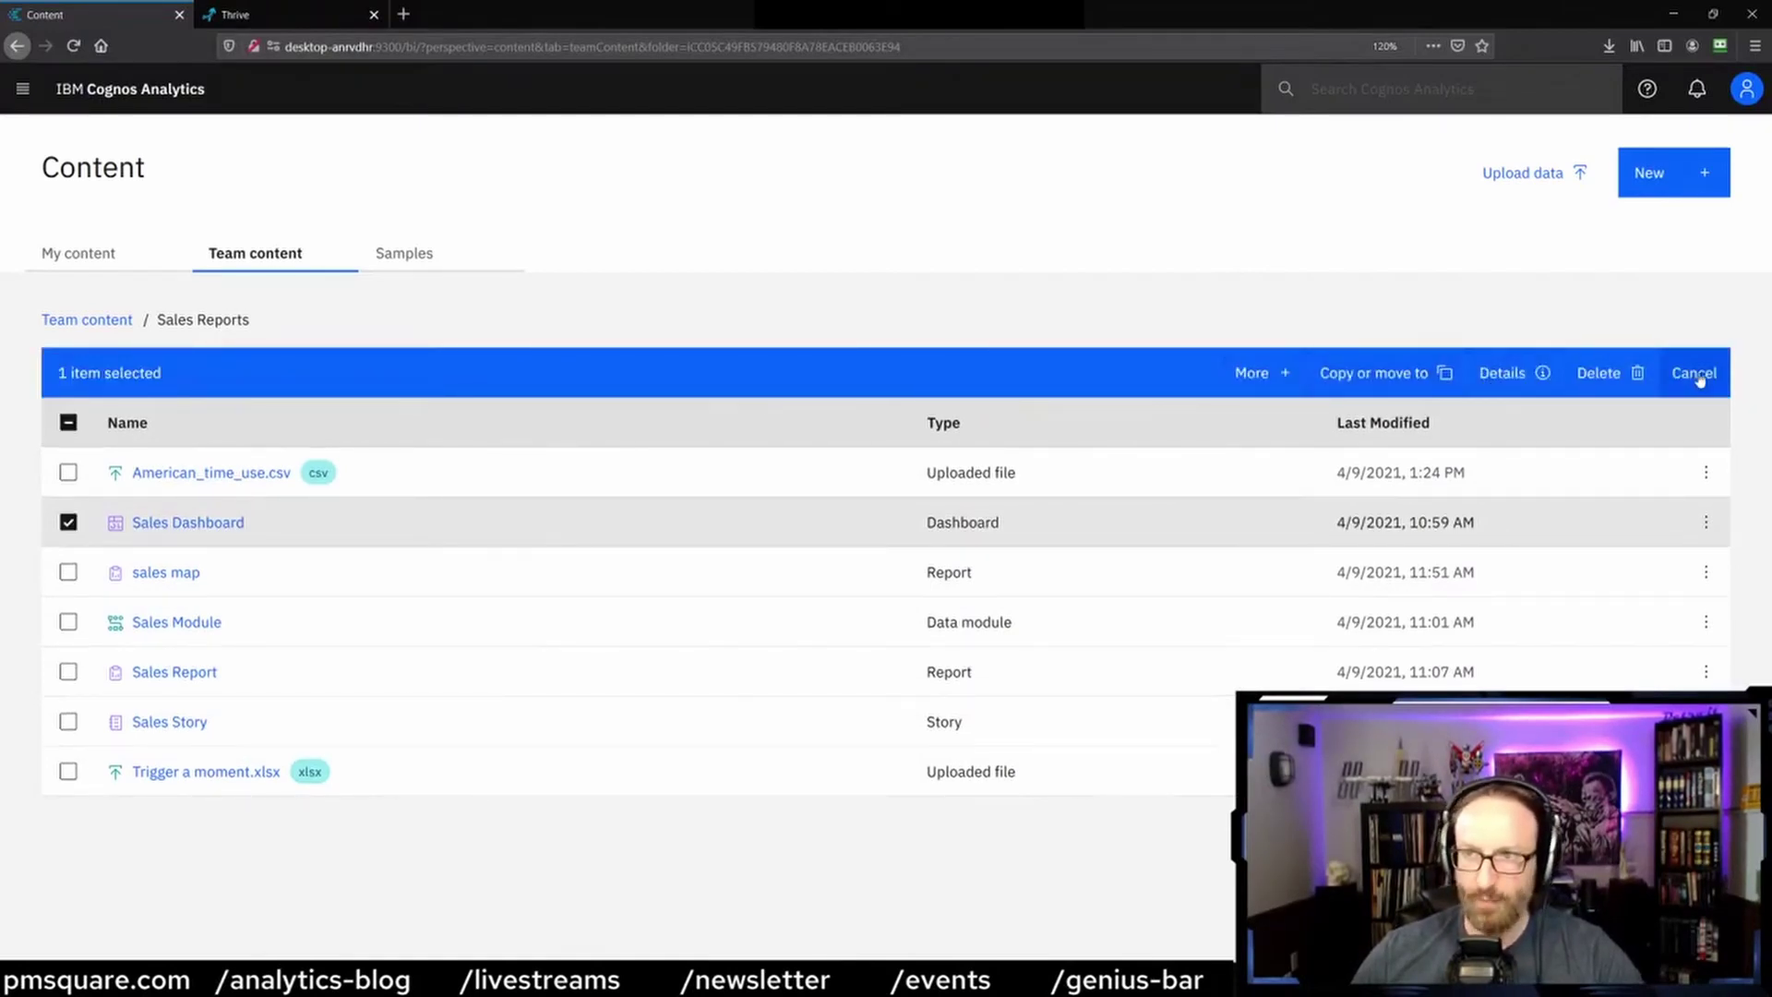
{"action": "left_click", "coordinate": [1292, 373]}
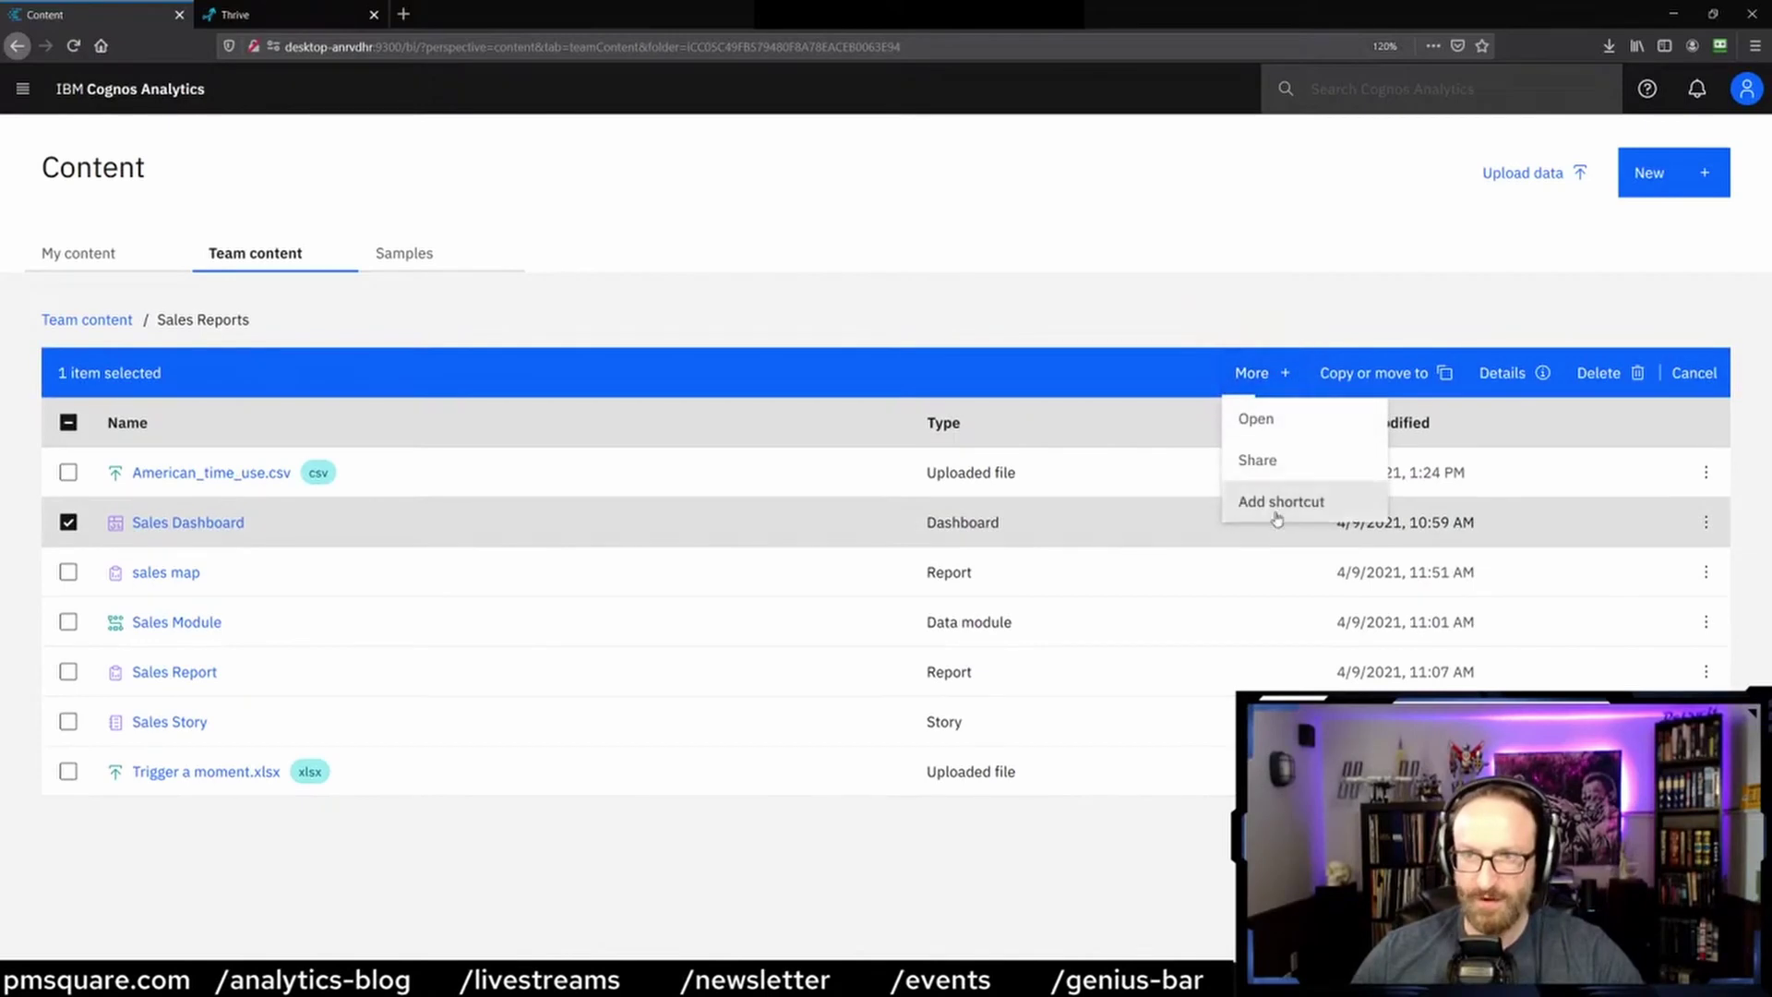
{"action": "left_click", "coordinate": [1384, 286]}
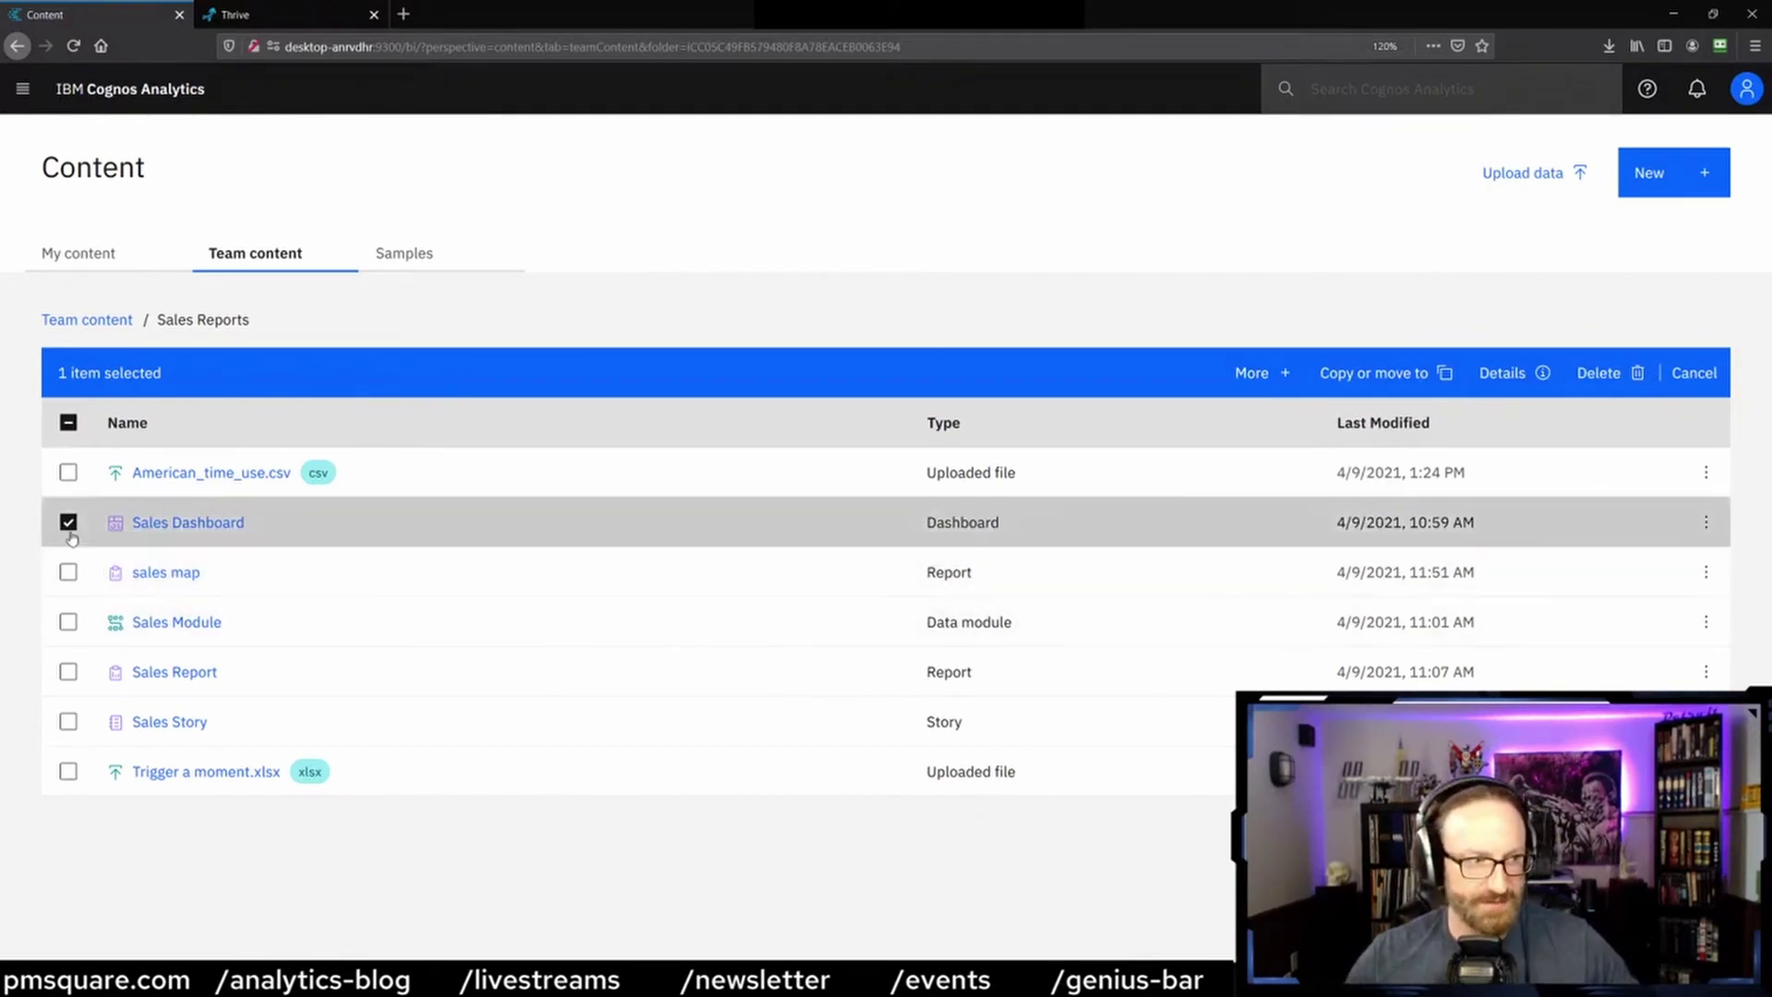
{"action": "left_click", "coordinate": [68, 671]}
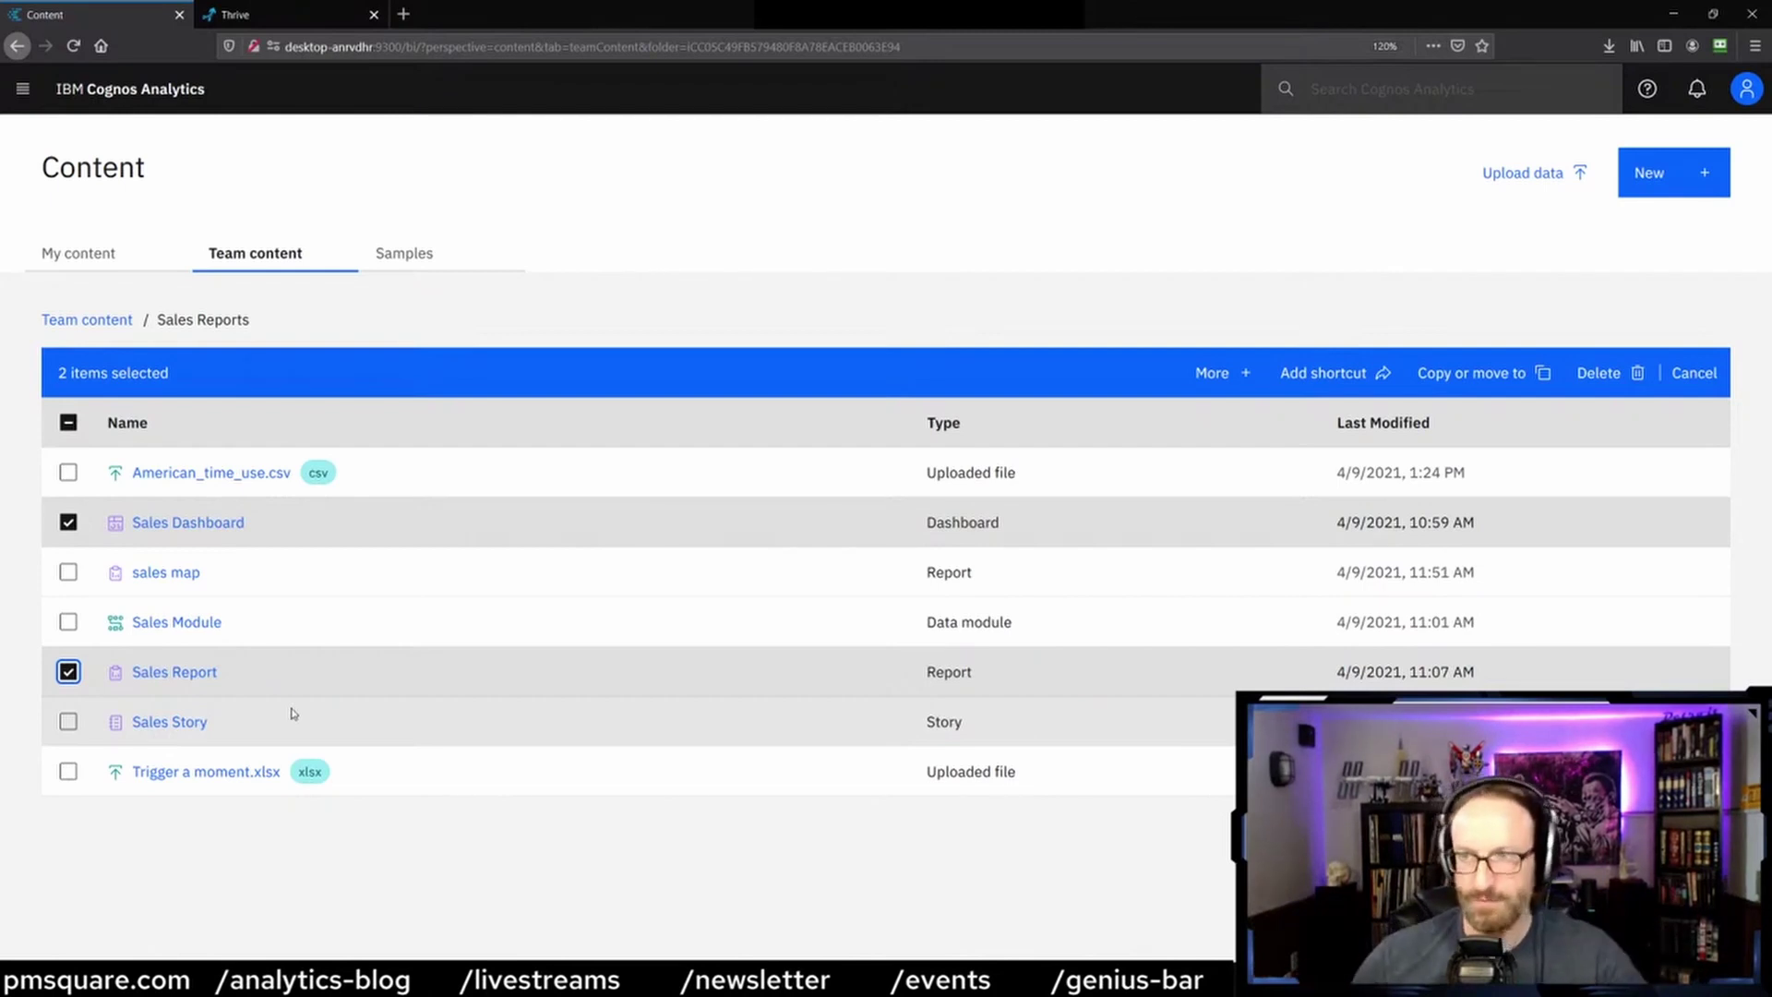
{"action": "left_click", "coordinate": [933, 322]}
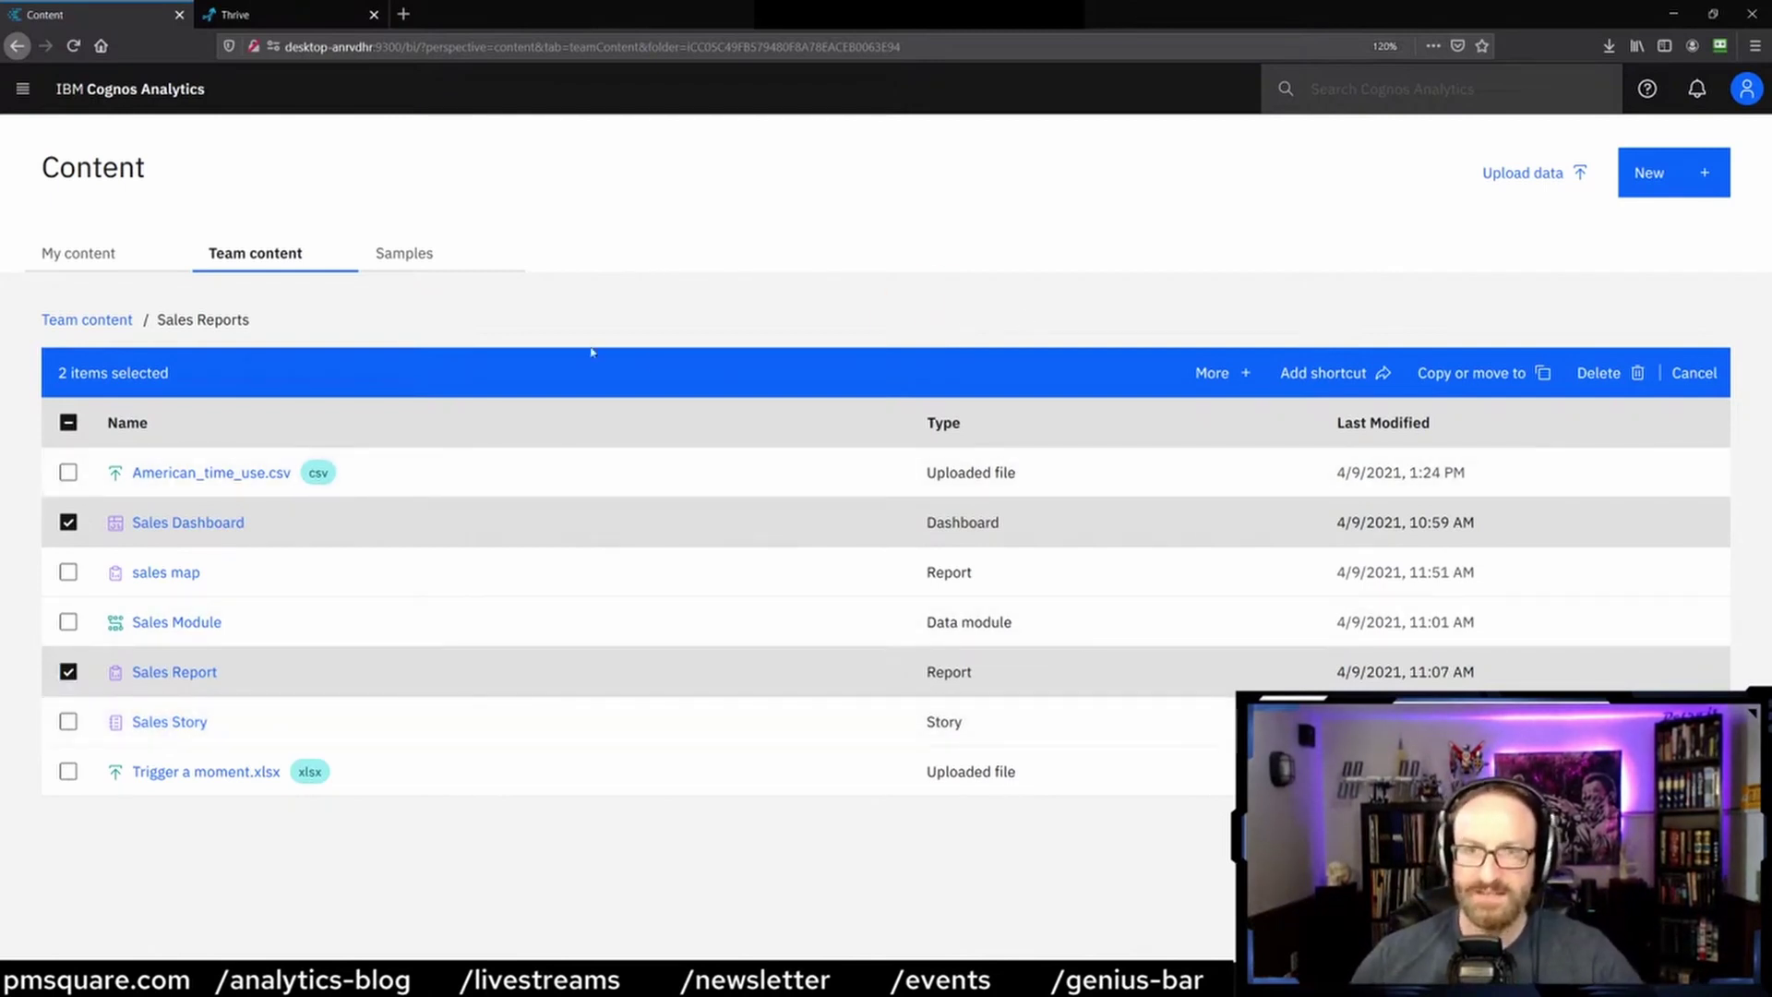
{"action": "left_click", "coordinate": [68, 671]}
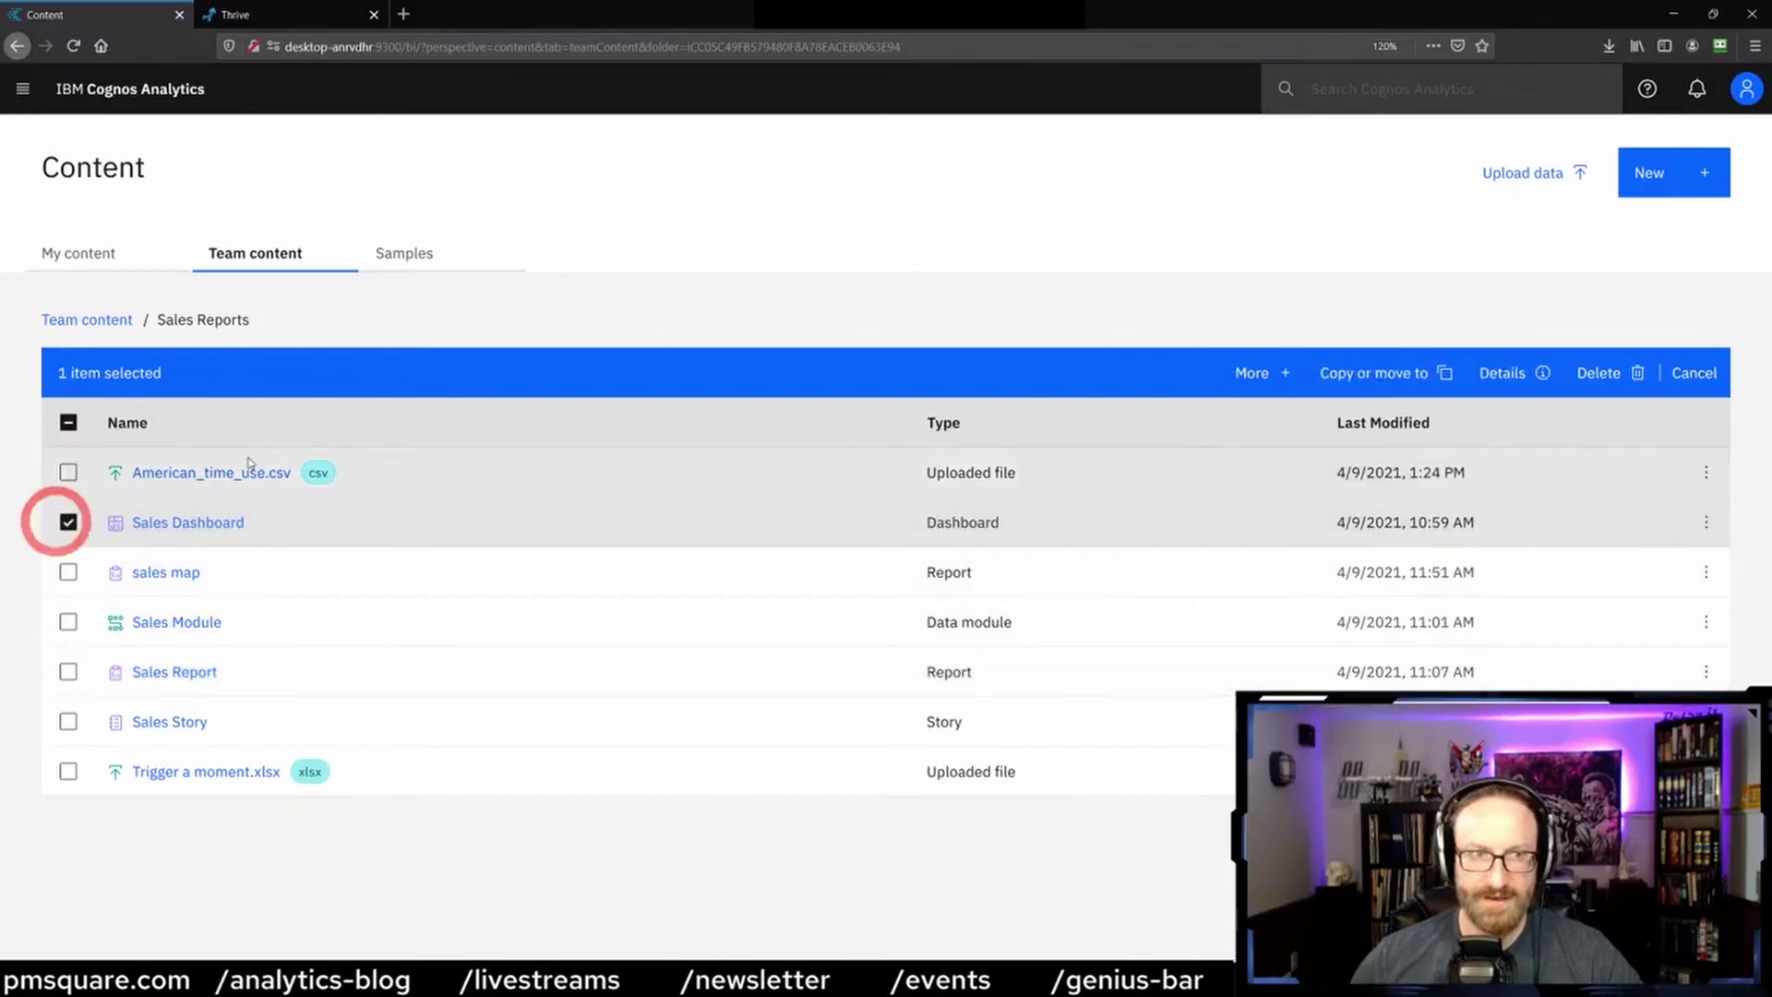
{"action": "left_click", "coordinate": [70, 523]}
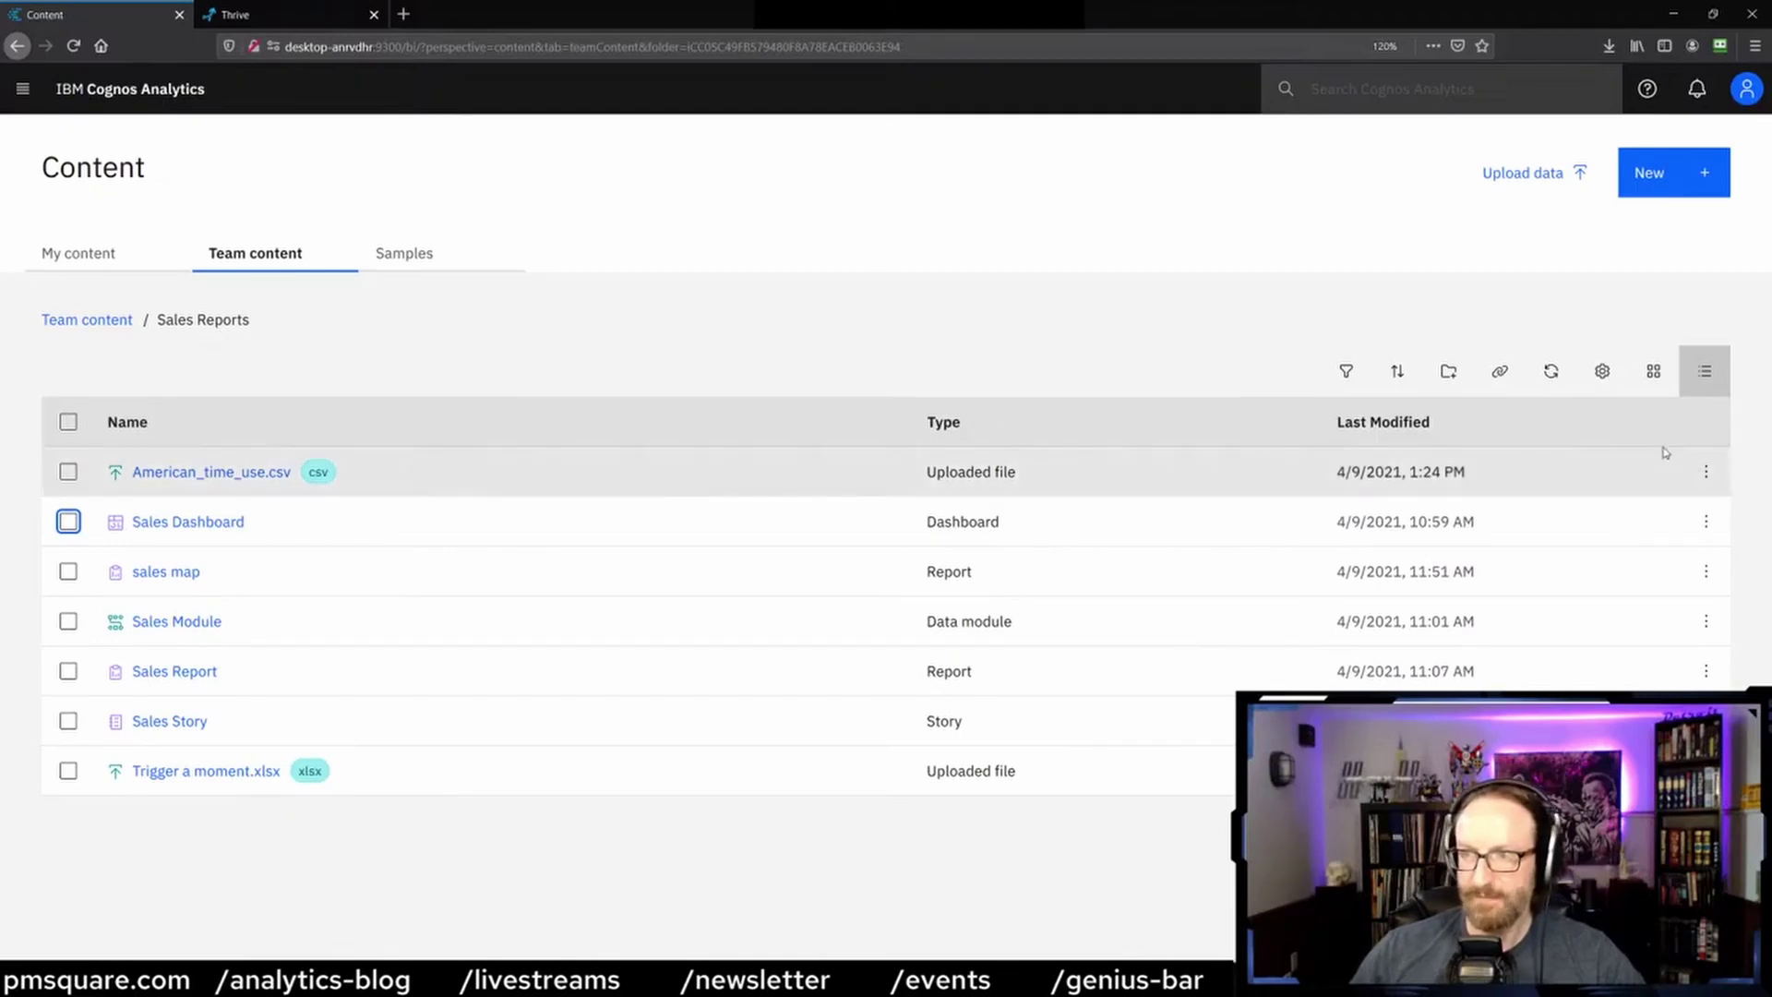
{"action": "left_click", "coordinate": [1705, 473]}
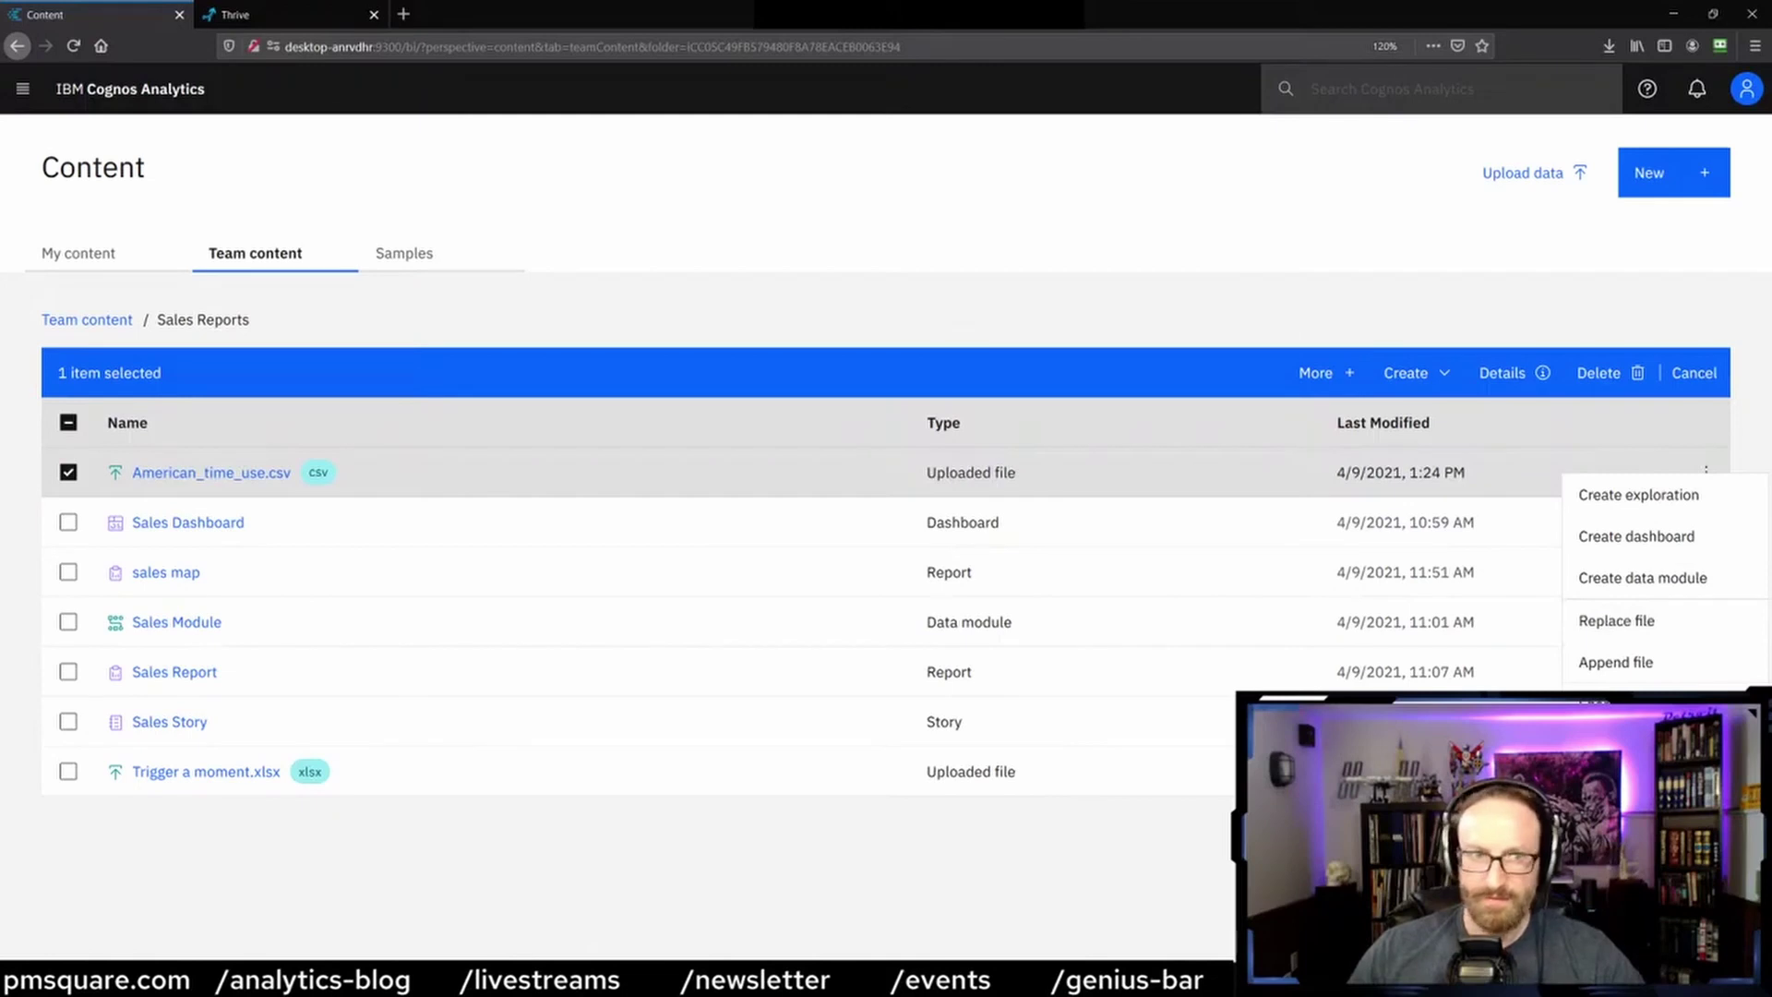
{"action": "left_click", "coordinate": [842, 720]}
{"action": "left_click", "coordinate": [67, 472]}
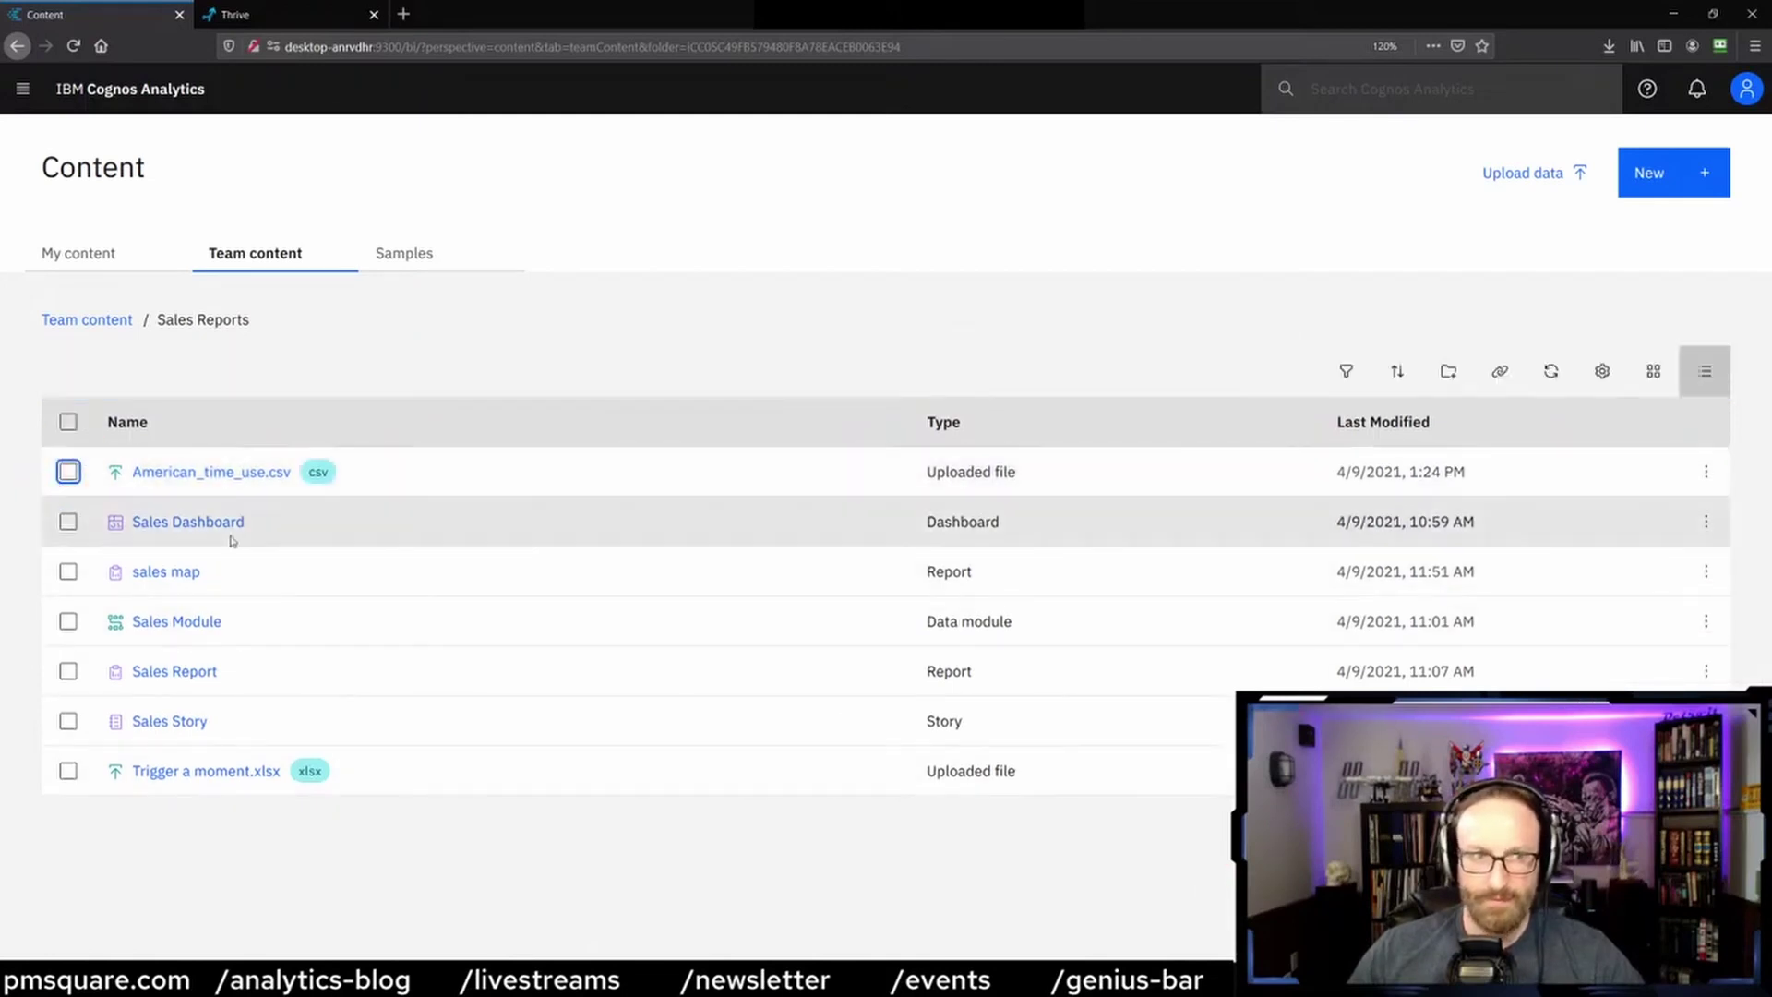
{"action": "right_click", "coordinate": [349, 529]}
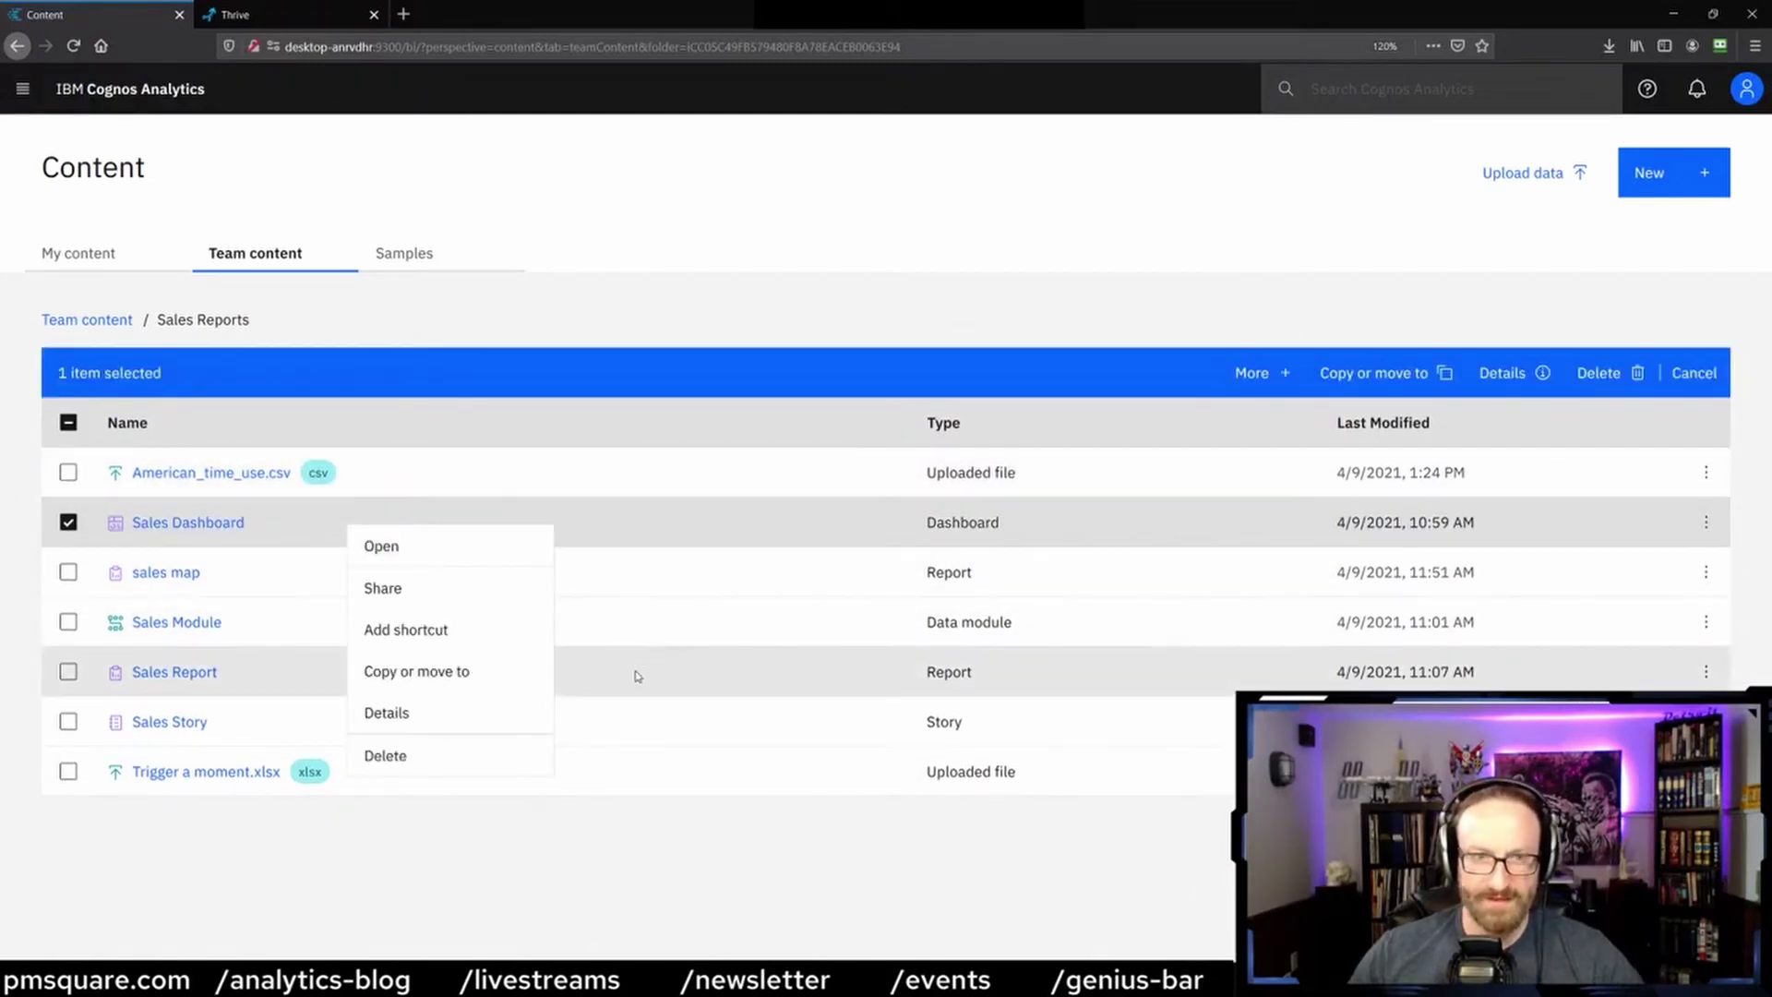
{"action": "right_click", "coordinate": [637, 676]}
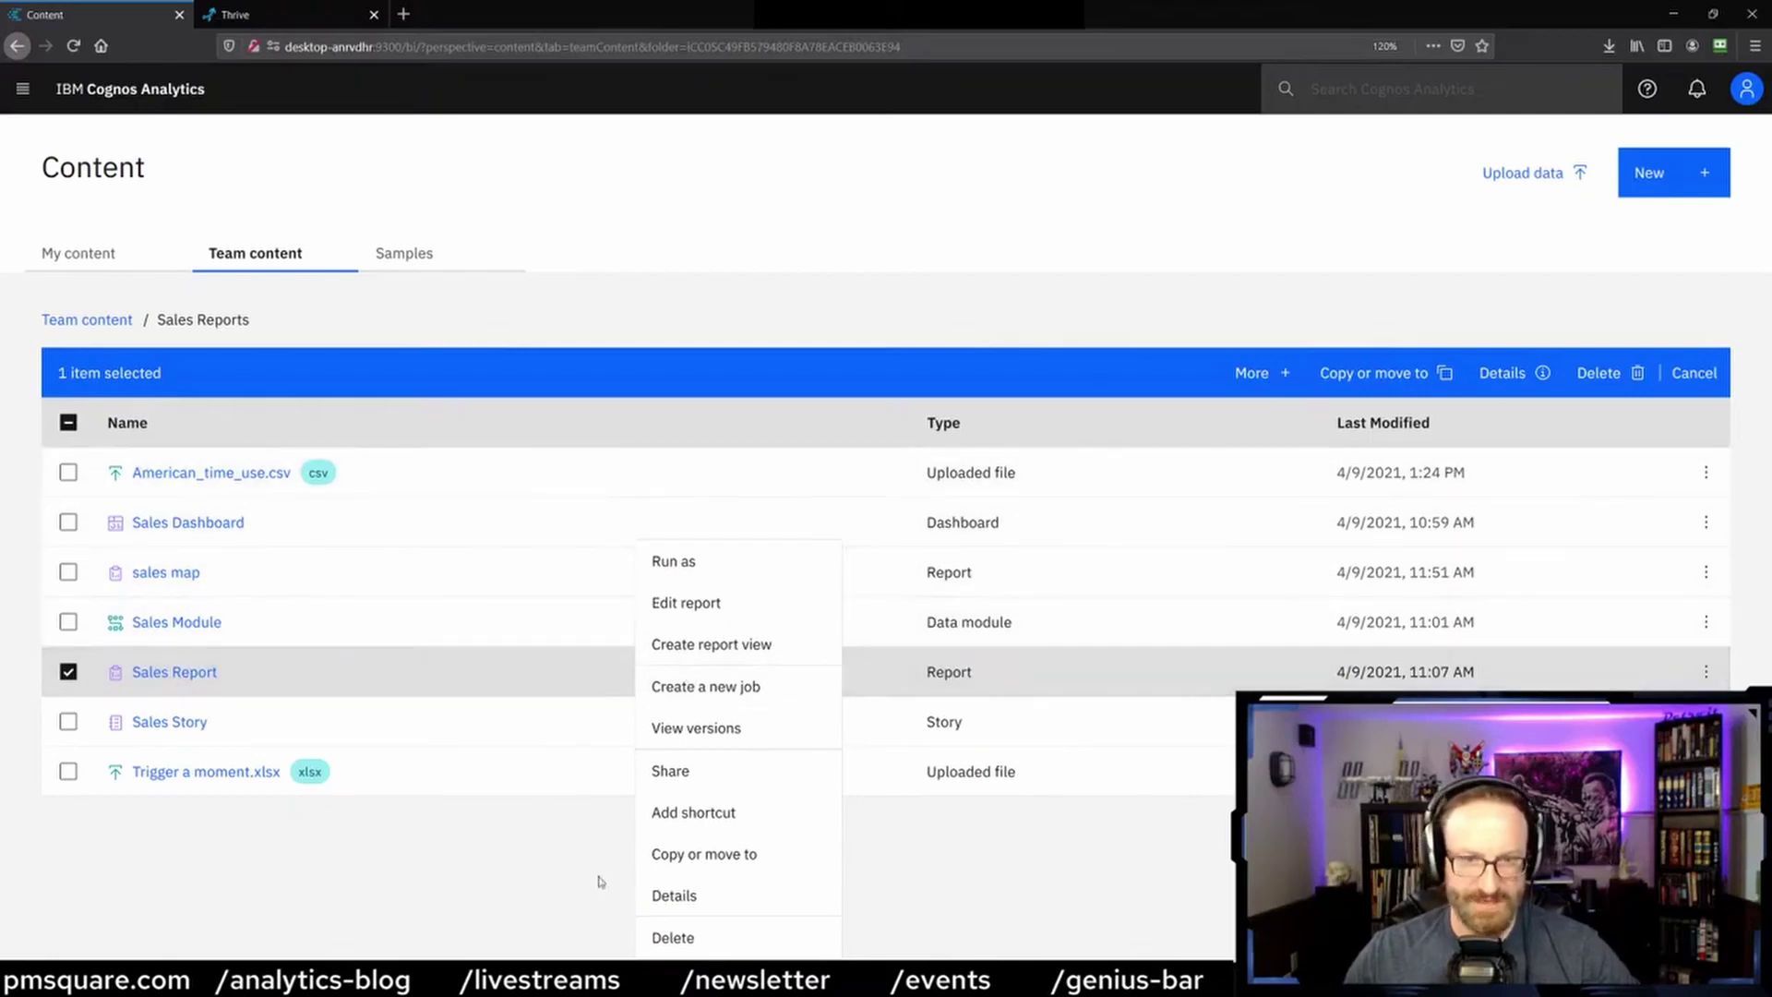
{"action": "left_click", "coordinate": [545, 896]}
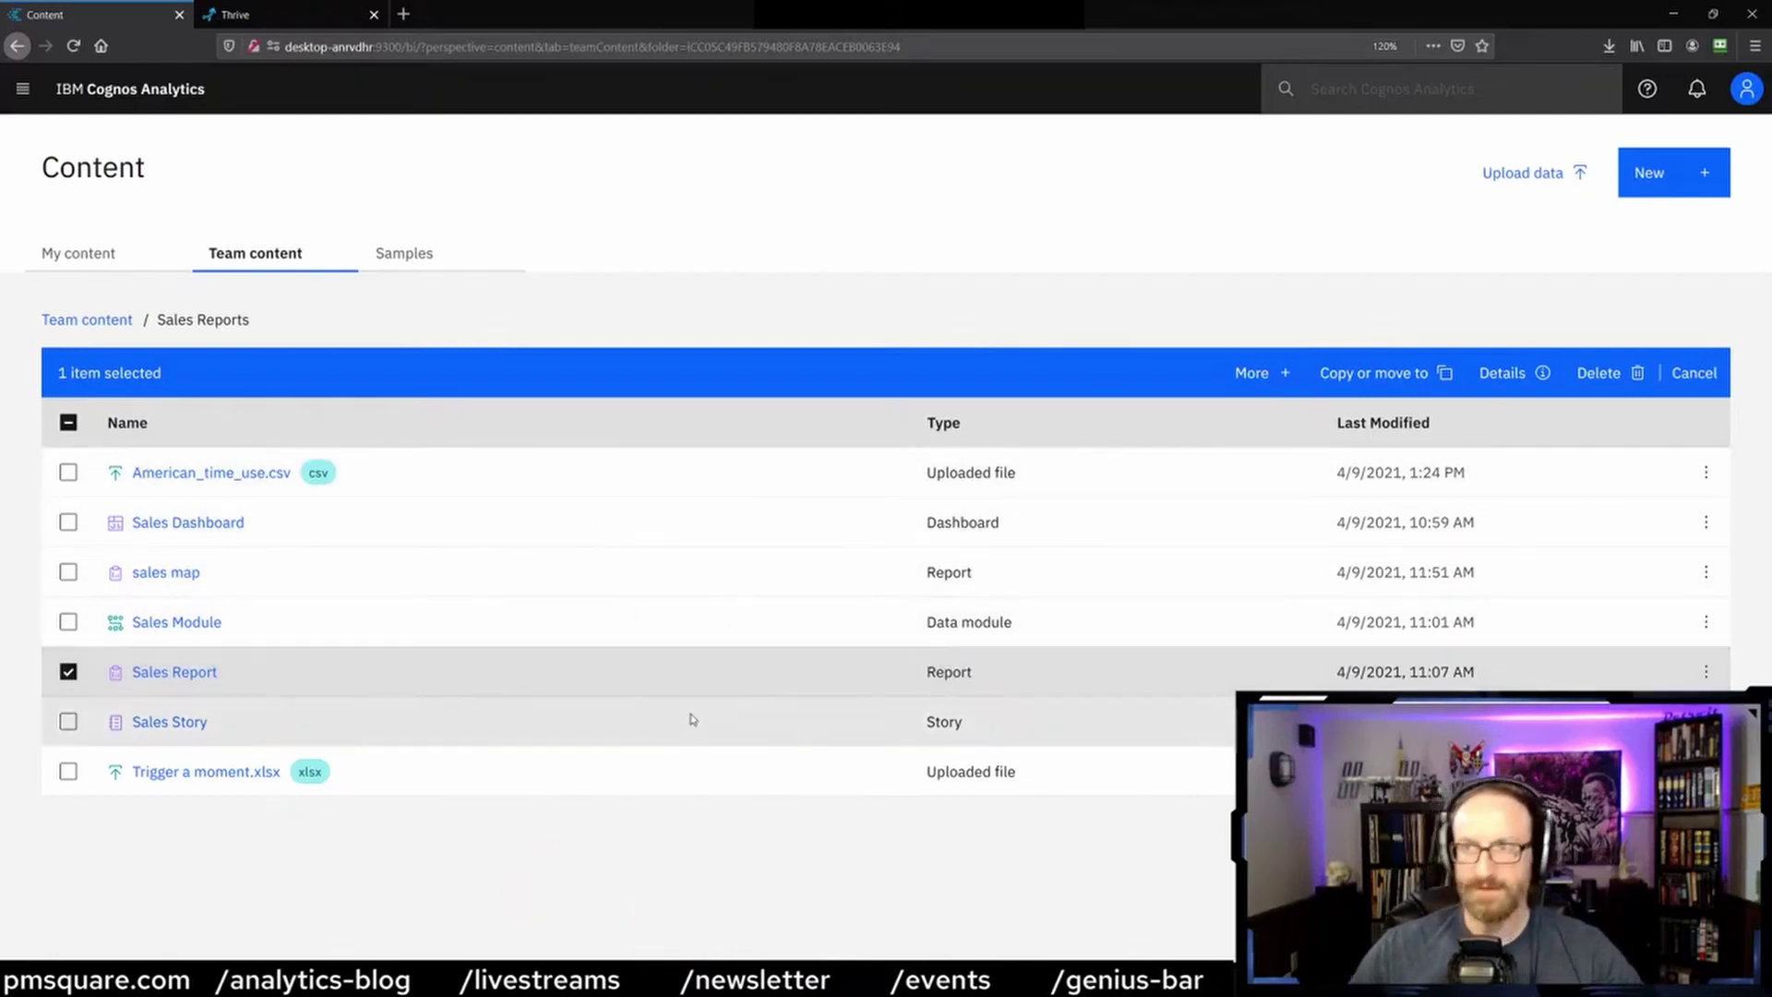
Step: Select sales map, Sales Report and Sales Story, and show the More actions menu
{"action": "left_click", "coordinate": [1693, 372]}
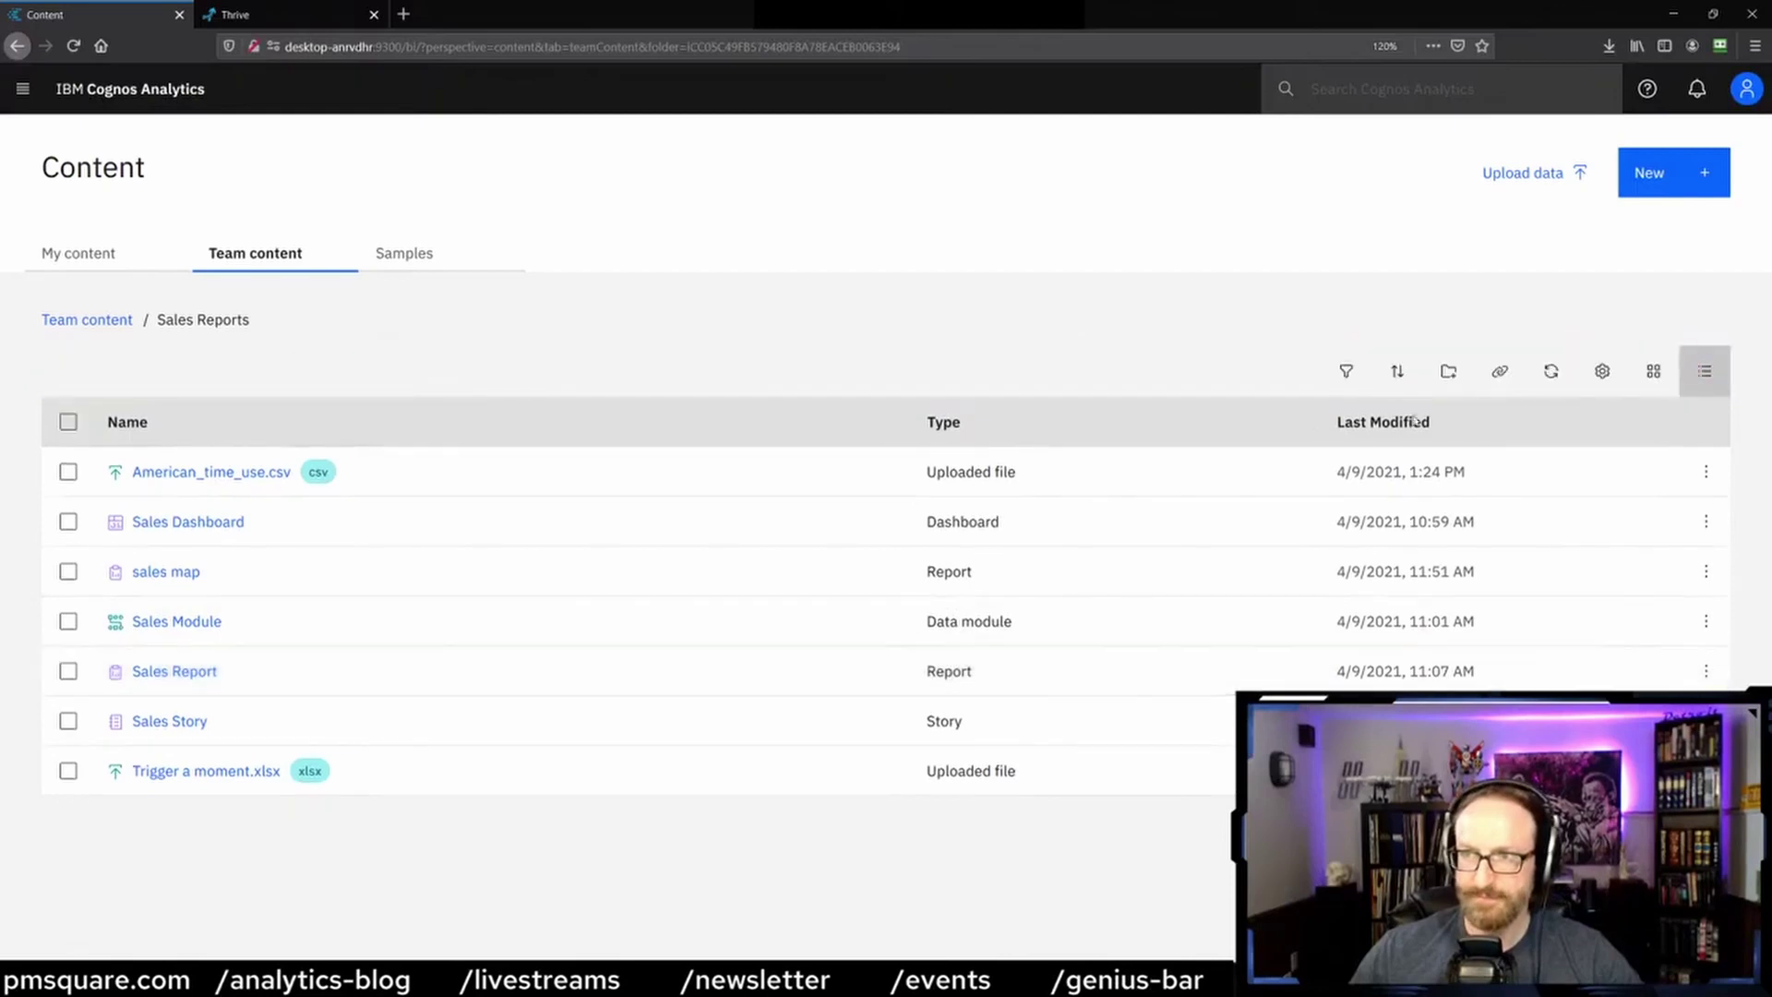
{"action": "left_click", "coordinate": [68, 572]}
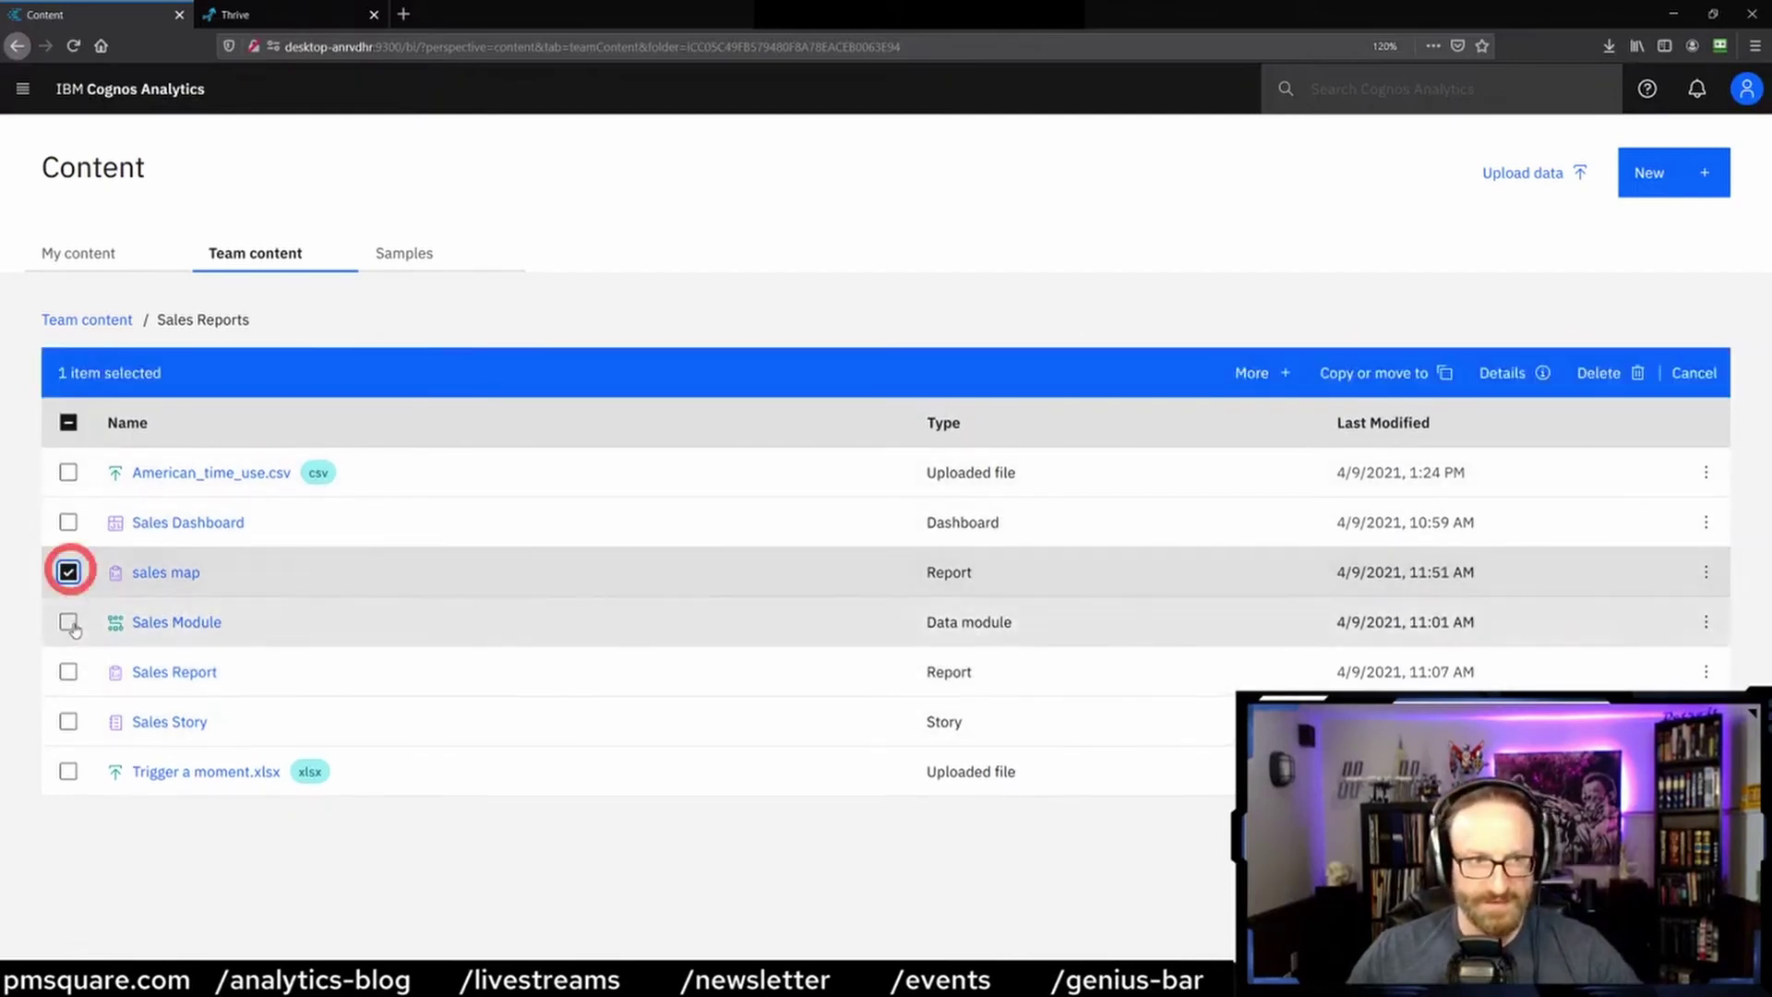
{"action": "left_click", "coordinate": [68, 621]}
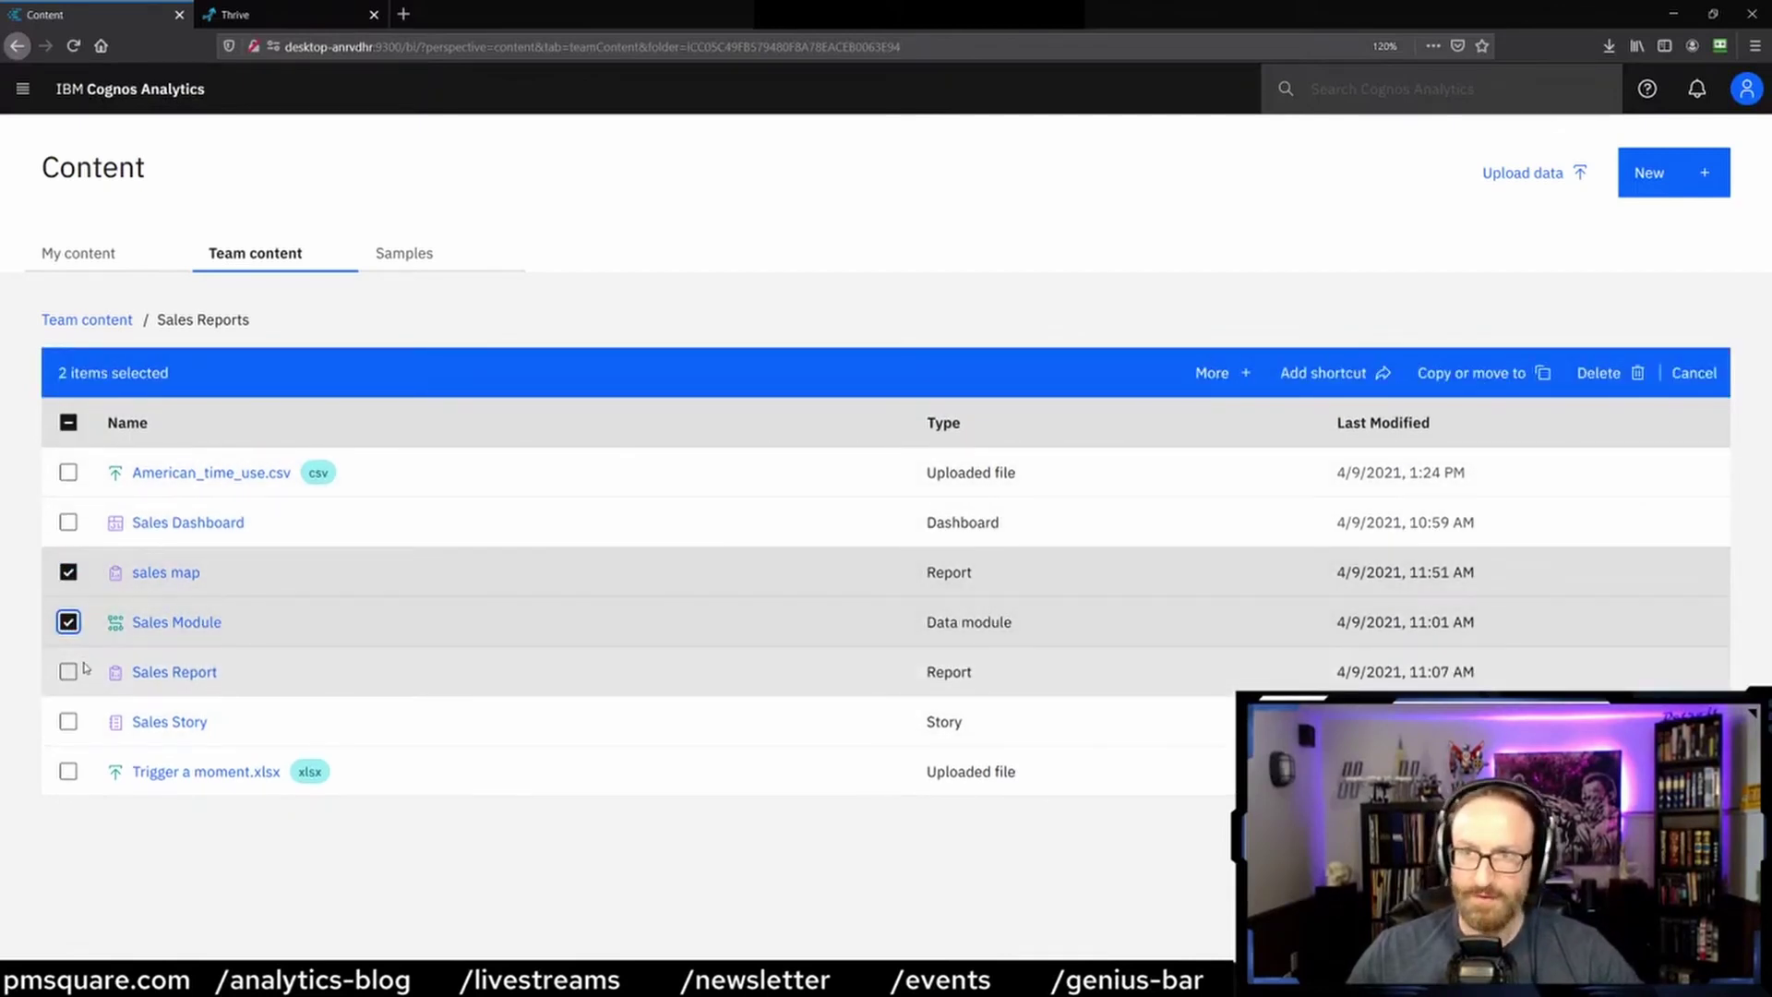
{"action": "left_click", "coordinate": [68, 621]}
{"action": "left_click", "coordinate": [69, 671]}
{"action": "left_click", "coordinate": [69, 721]}
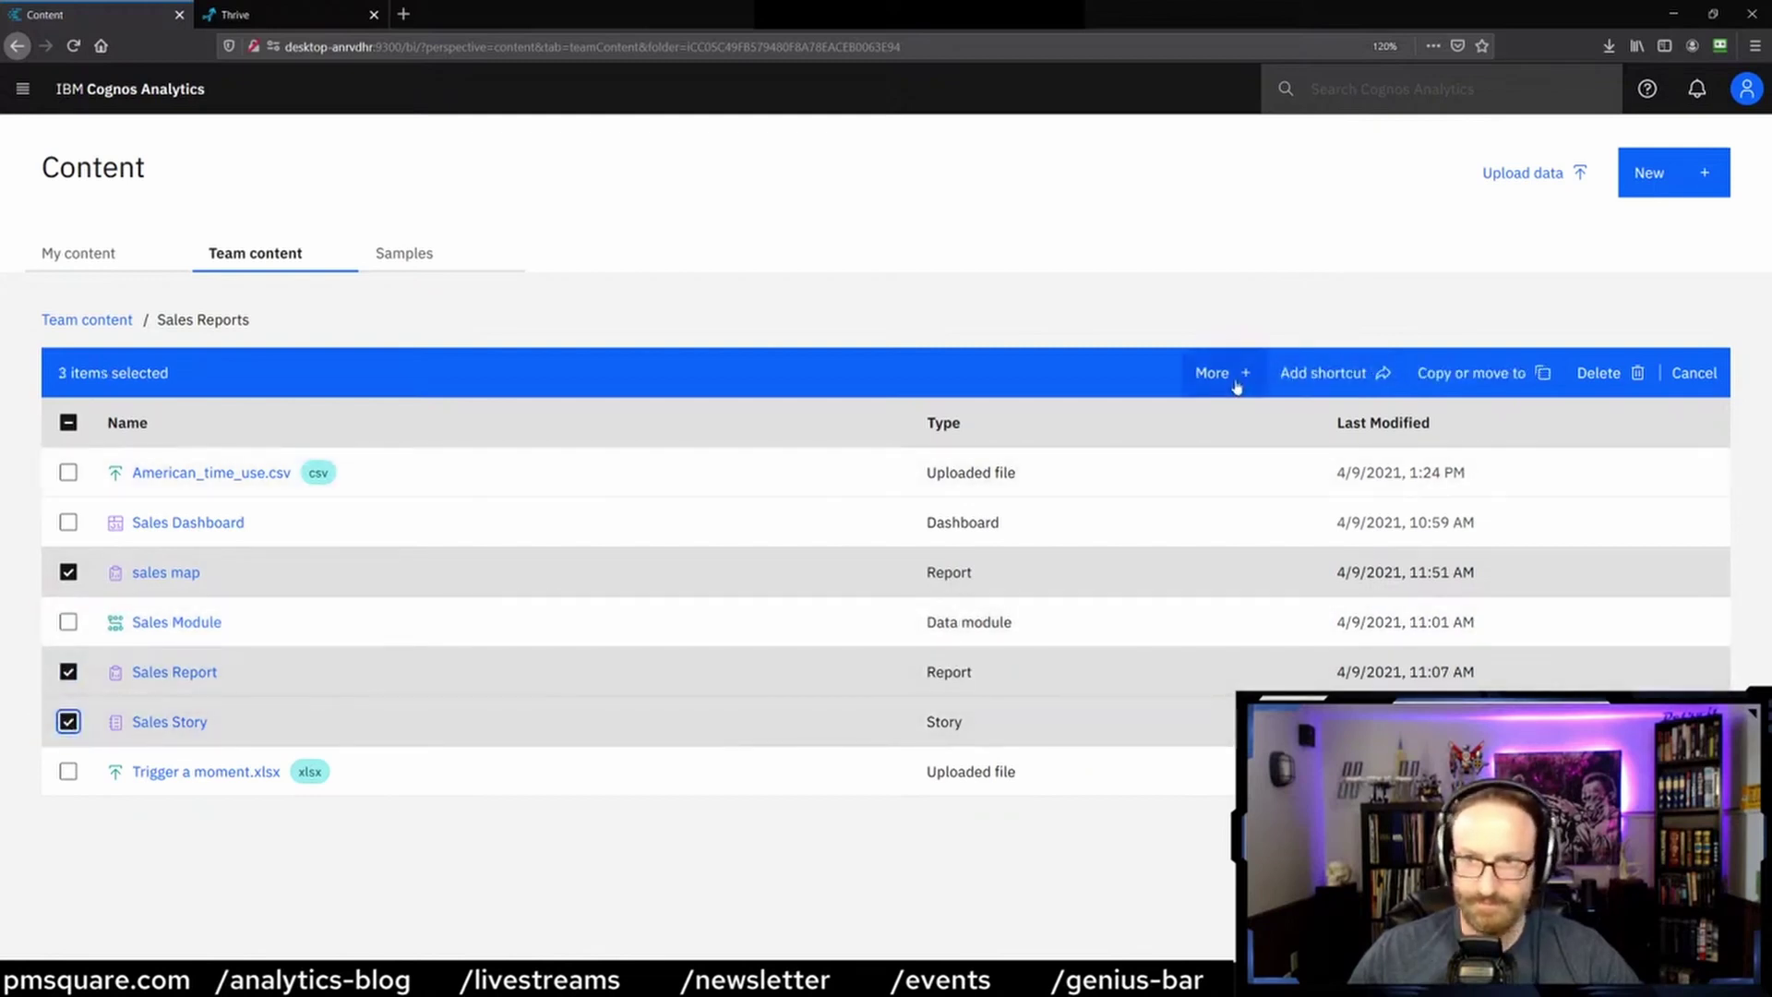
{"action": "left_click", "coordinate": [1220, 373]}
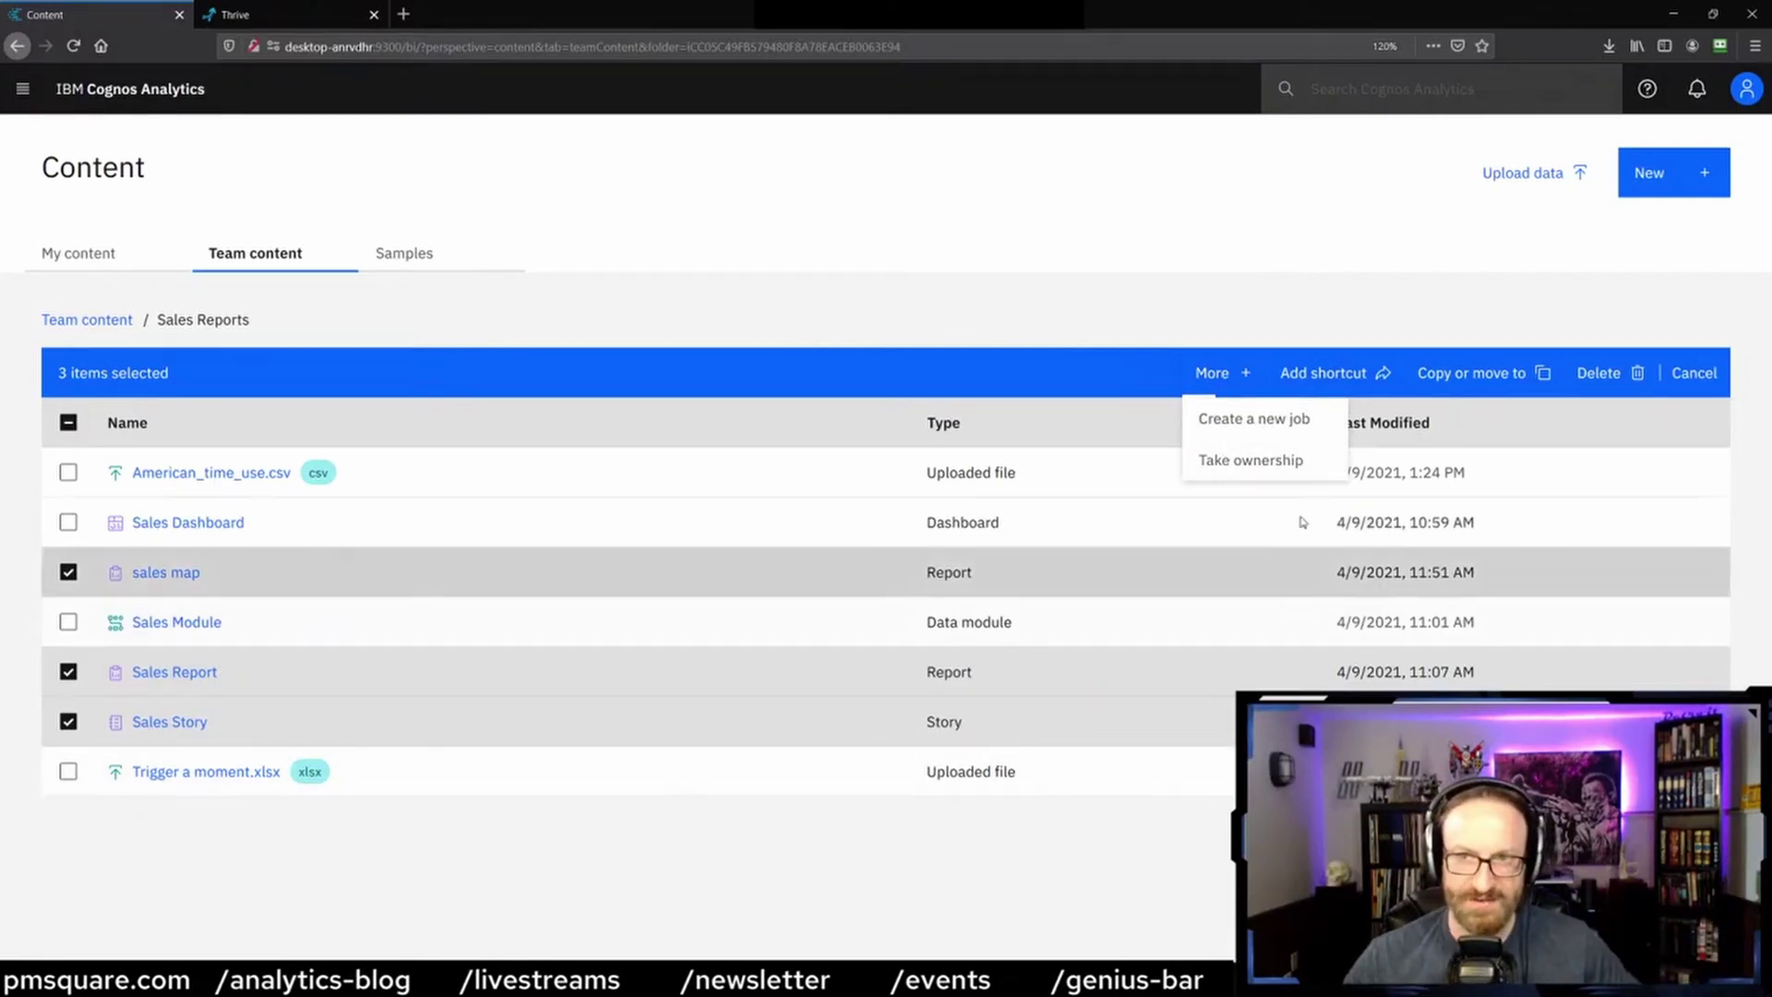
Step: Create a new job from the selected sales map and Sales Report, and review the open-items list
{"action": "left_click", "coordinate": [1249, 415]}
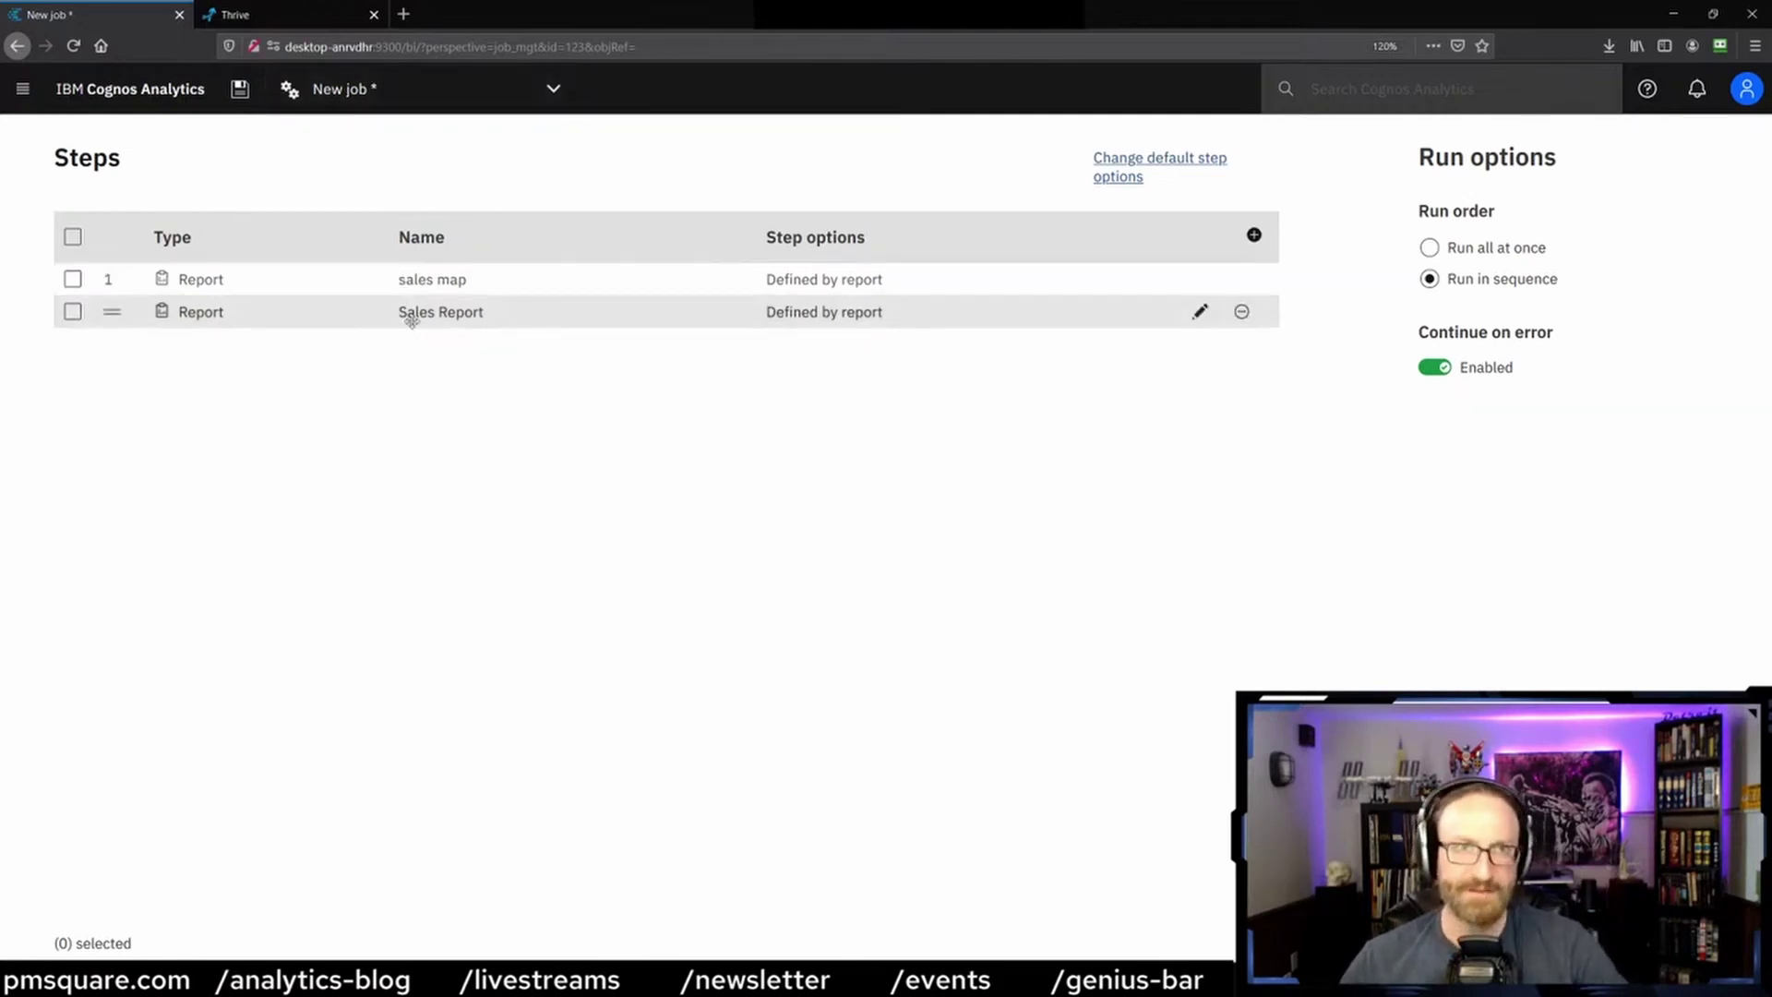
{"action": "left_click", "coordinate": [548, 107]}
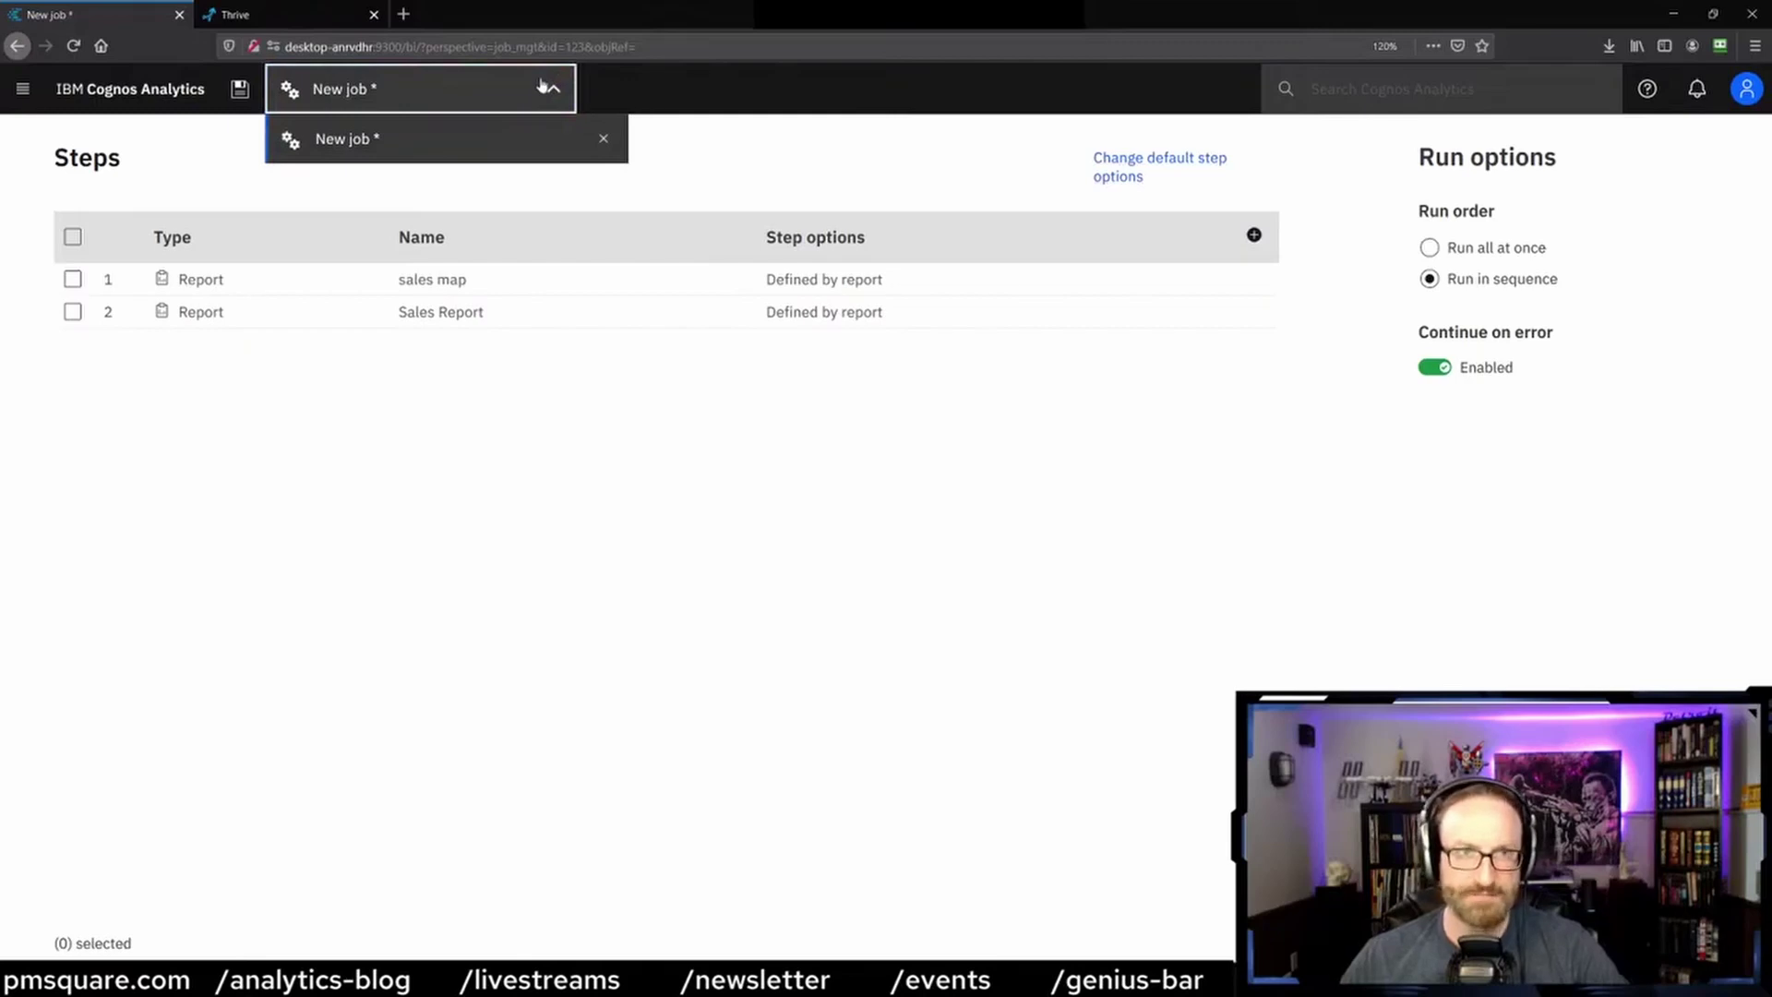
{"action": "left_click", "coordinate": [547, 88]}
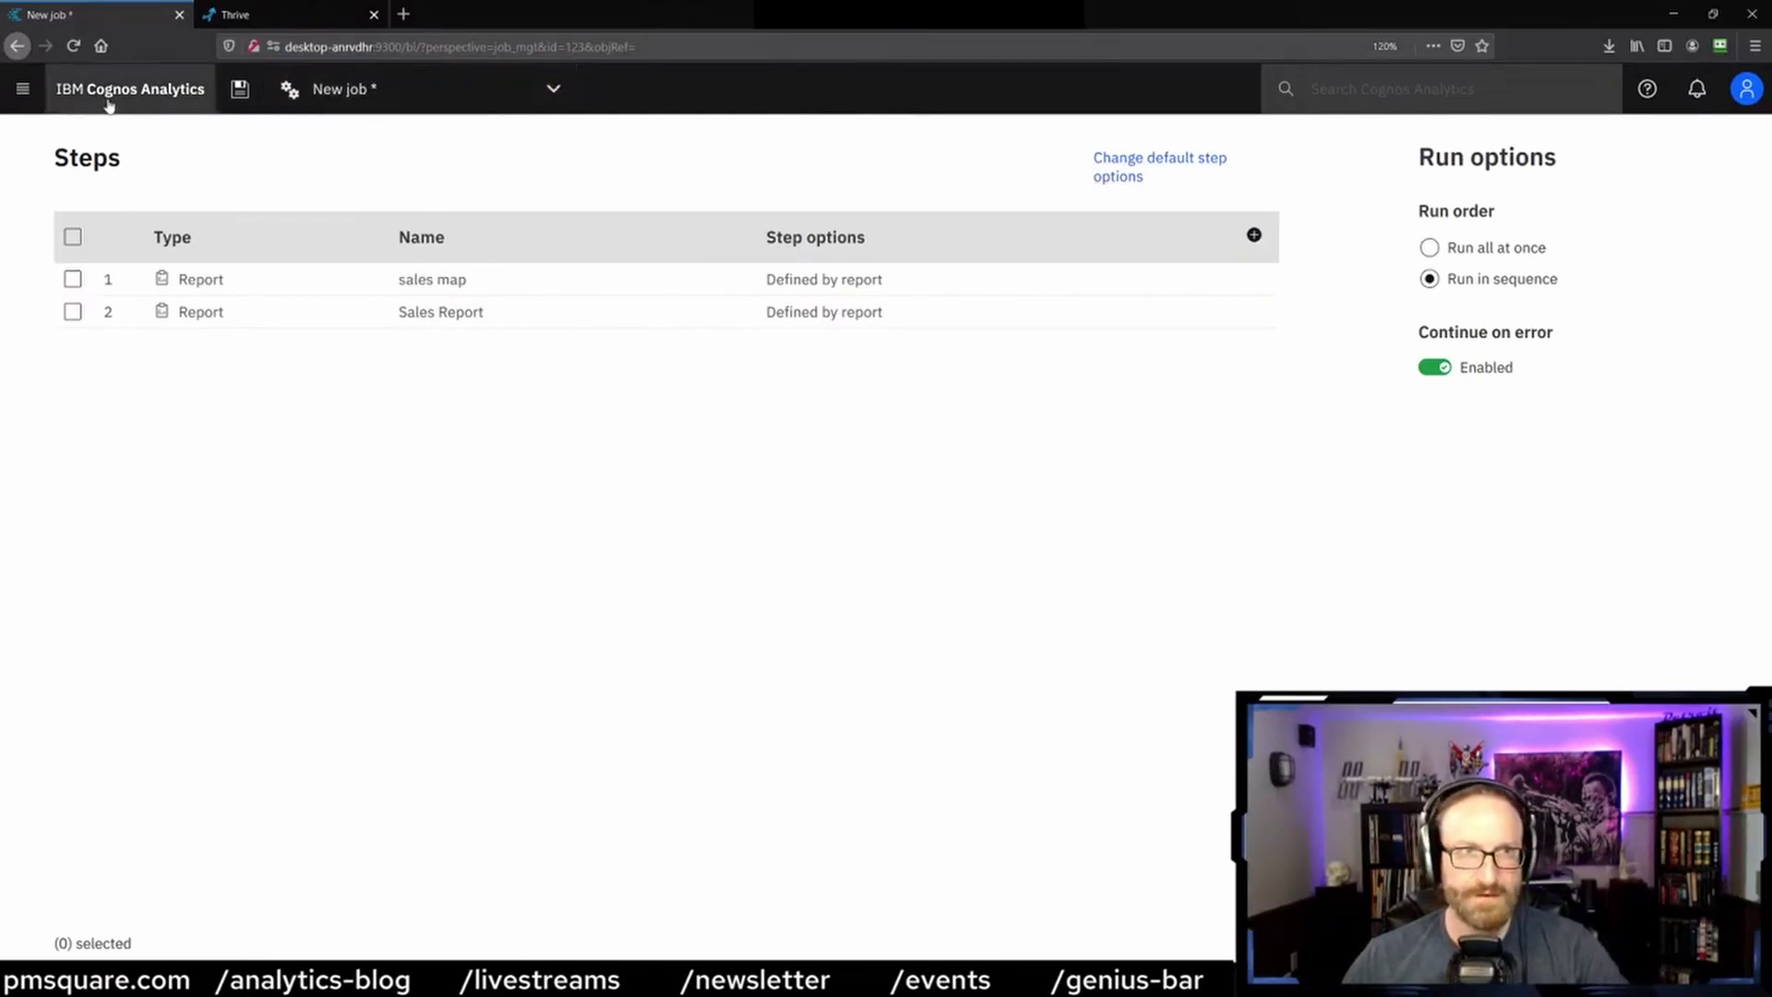
Step: Return to the Team content Sales Reports folder through Content in the navigation panel
{"action": "left_click", "coordinate": [22, 89]}
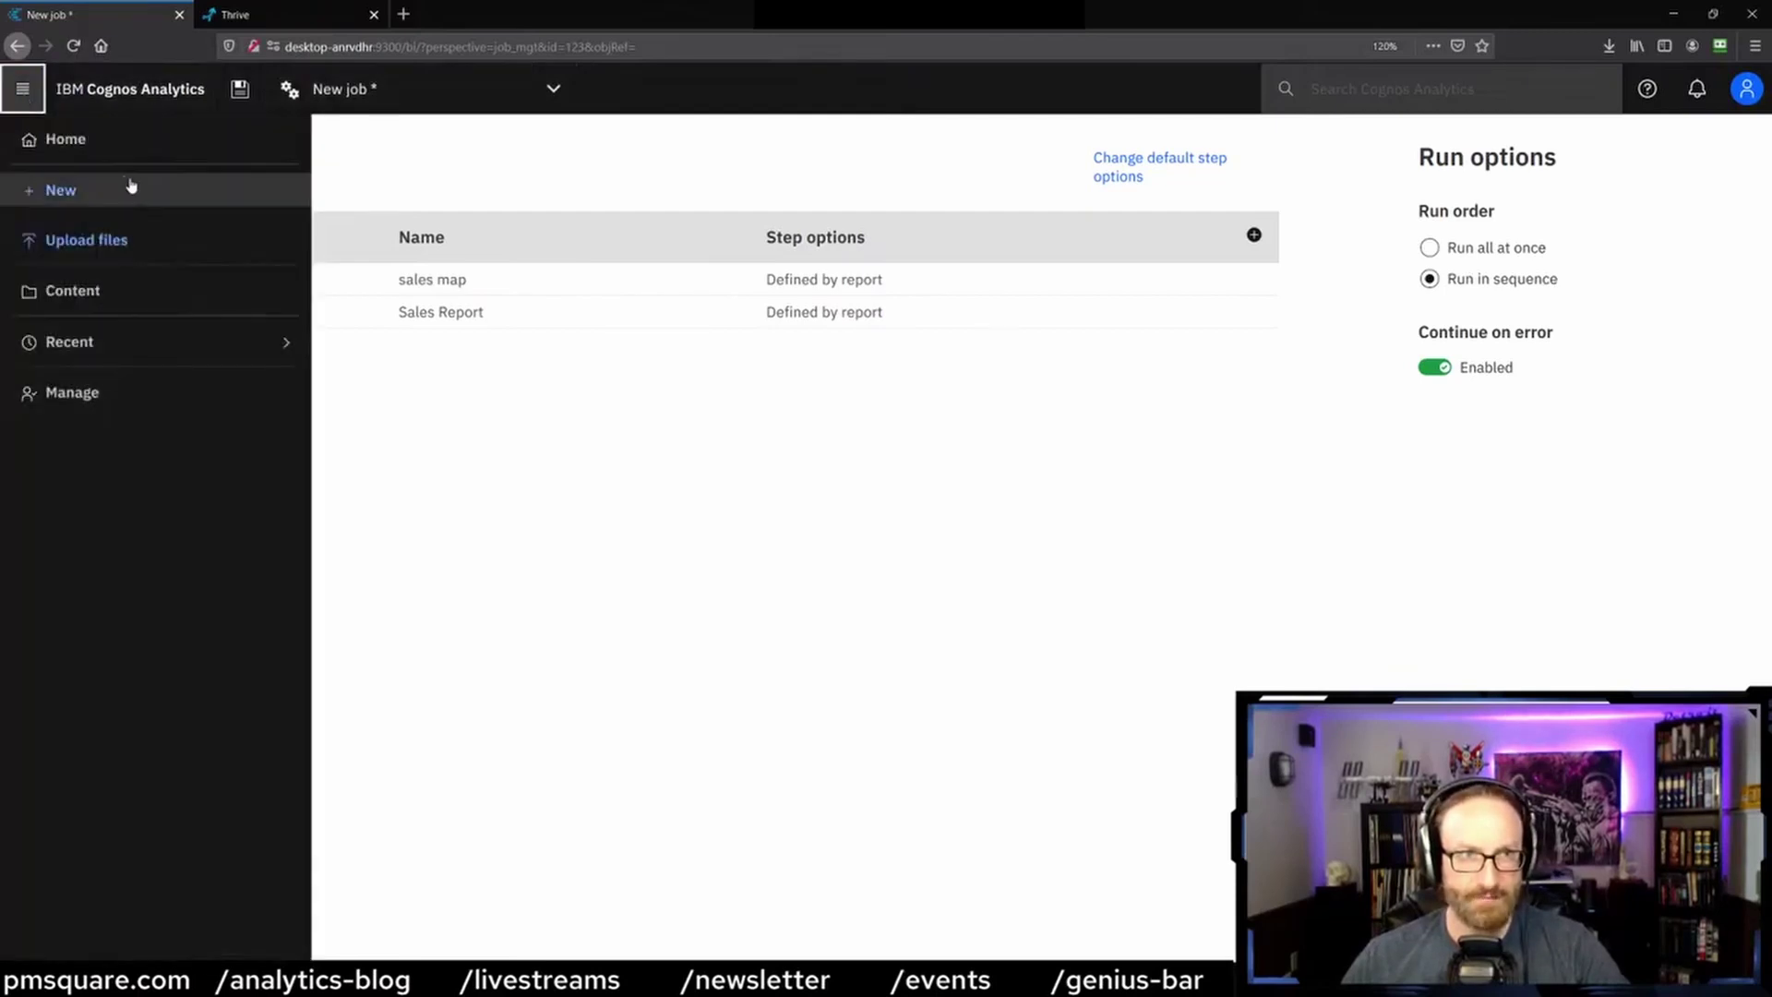
{"action": "left_click", "coordinate": [101, 307]}
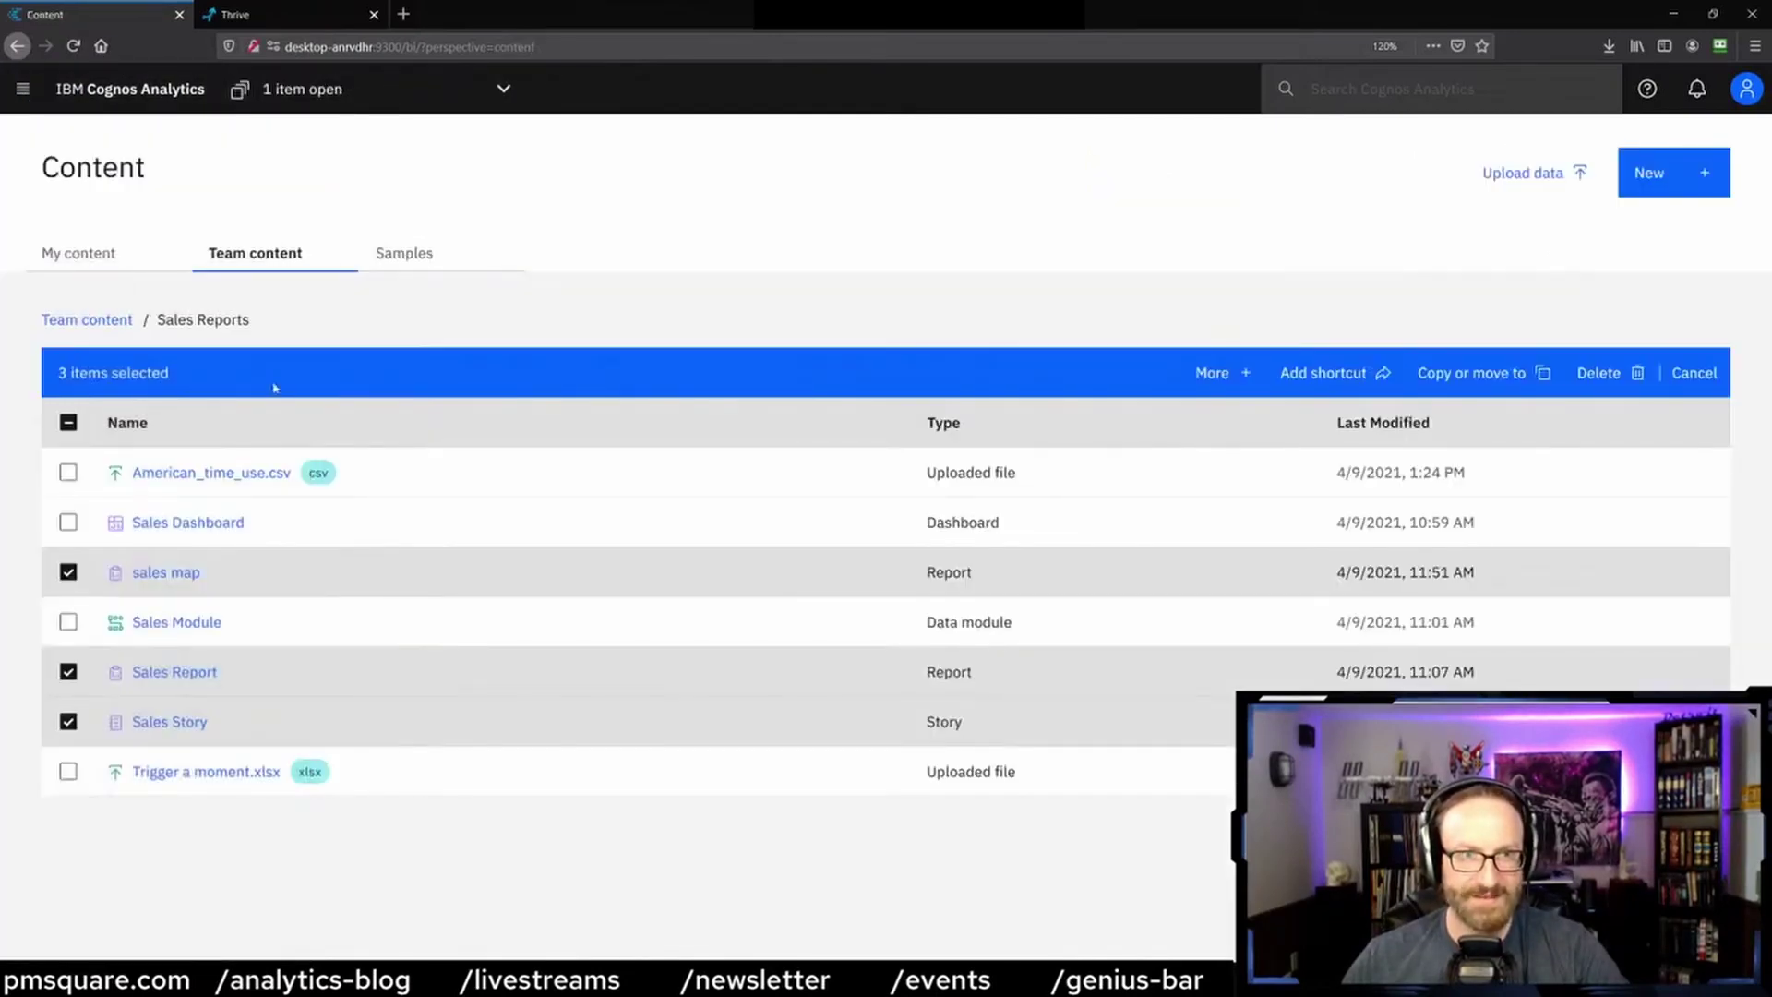